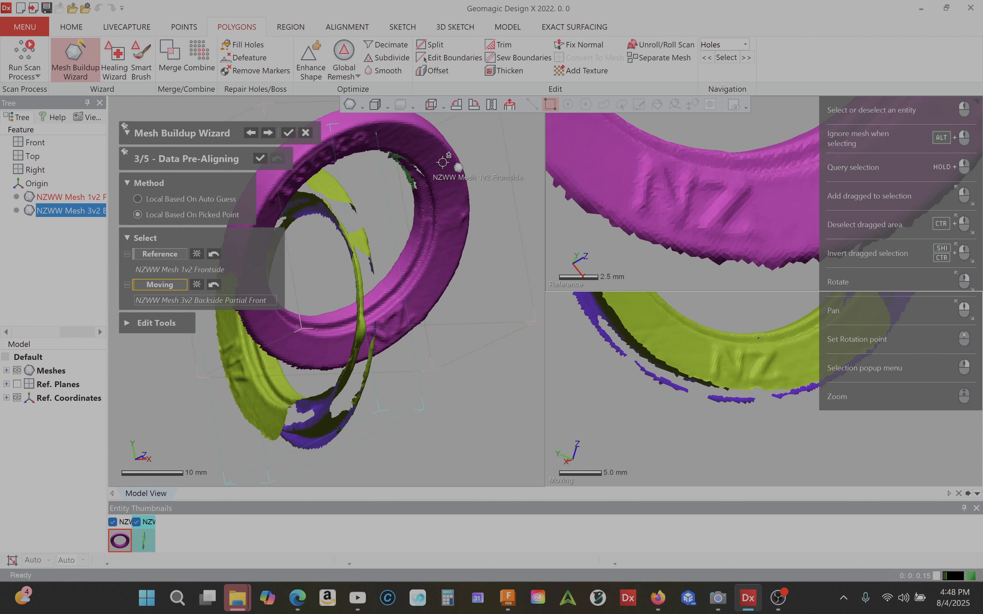
Pick a matching point at the lower-left corner of the NZ lettering's N on the reference frontside mesh and the moving backside mesh.
right_drag(528, 210, 508, 193)
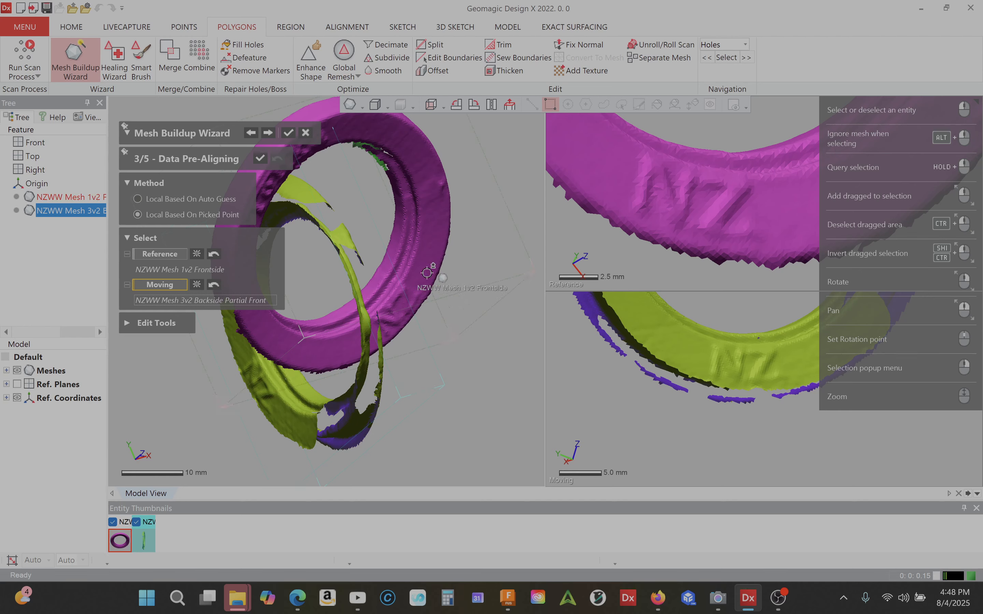
right_drag(474, 319, 409, 292)
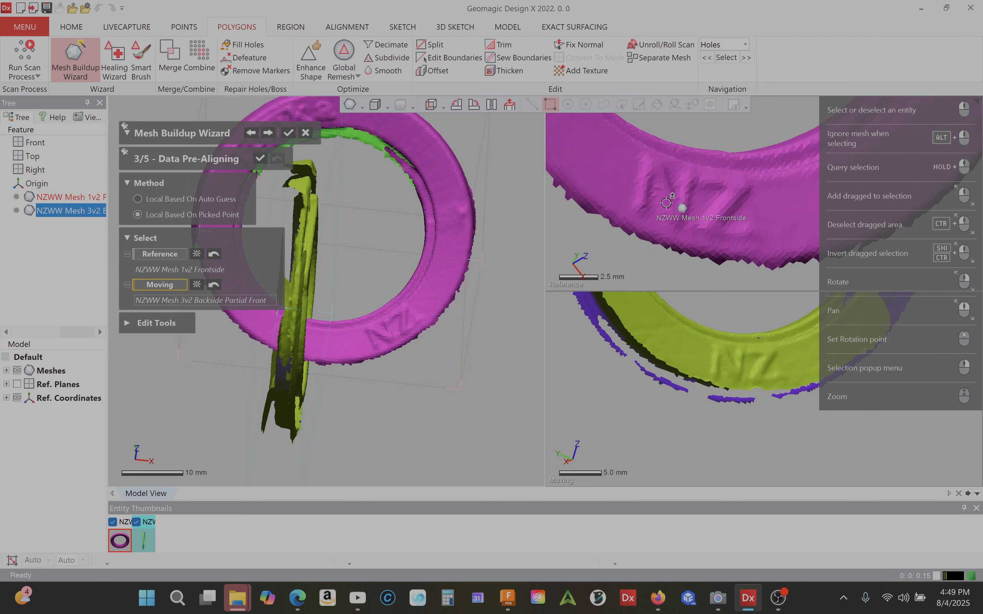
scroll(737, 358, up, 4)
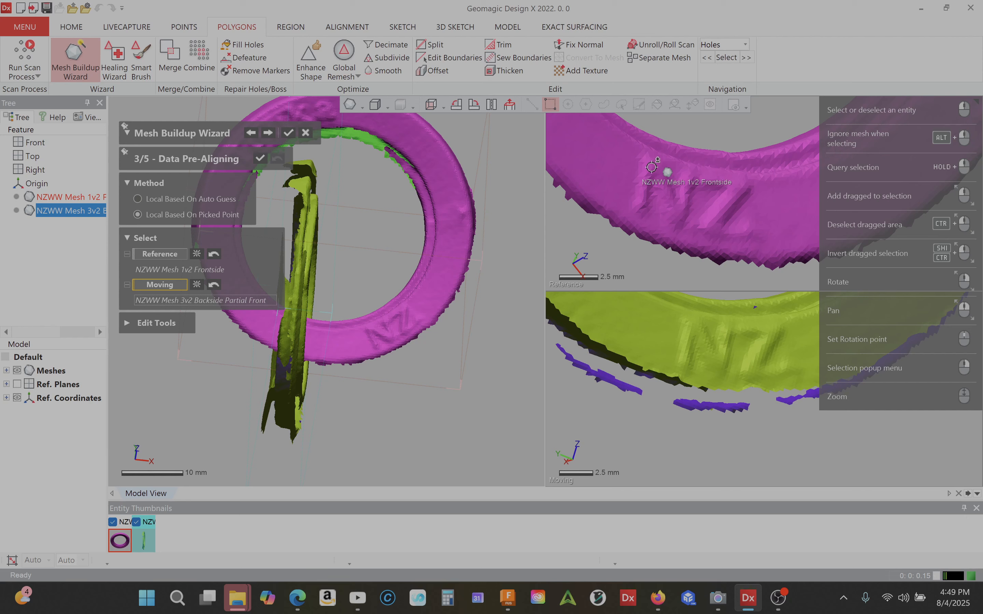
scroll(698, 330, up, 2)
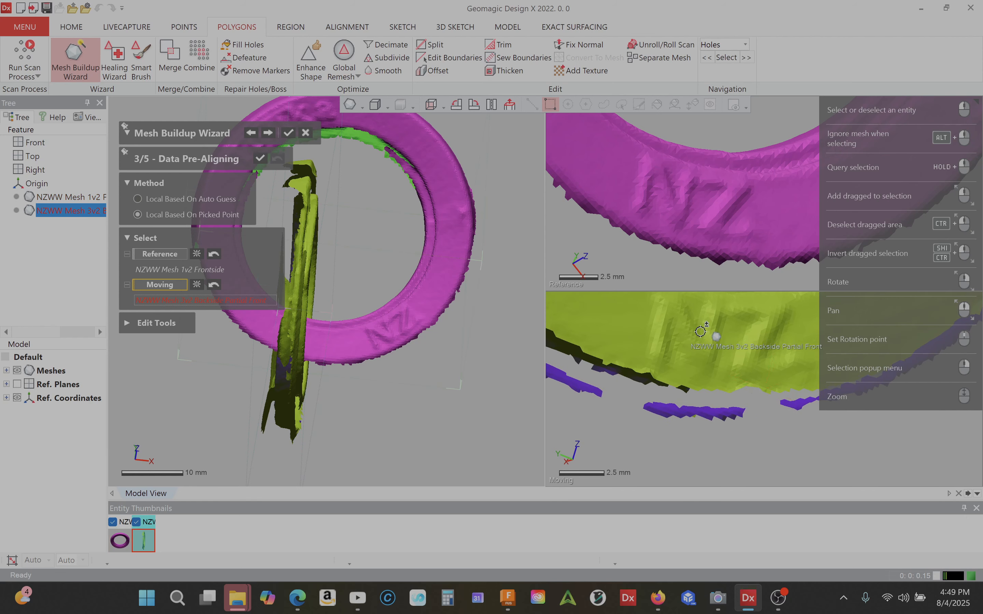
mouse_move(752, 484)
right_down()
mouse_move(767, 491)
mouse_move(800, 455)
mouse_move(800, 471)
right_up()
mouse_move(845, 442)
right_down()
mouse_move(843, 458)
mouse_move(814, 465)
right_up()
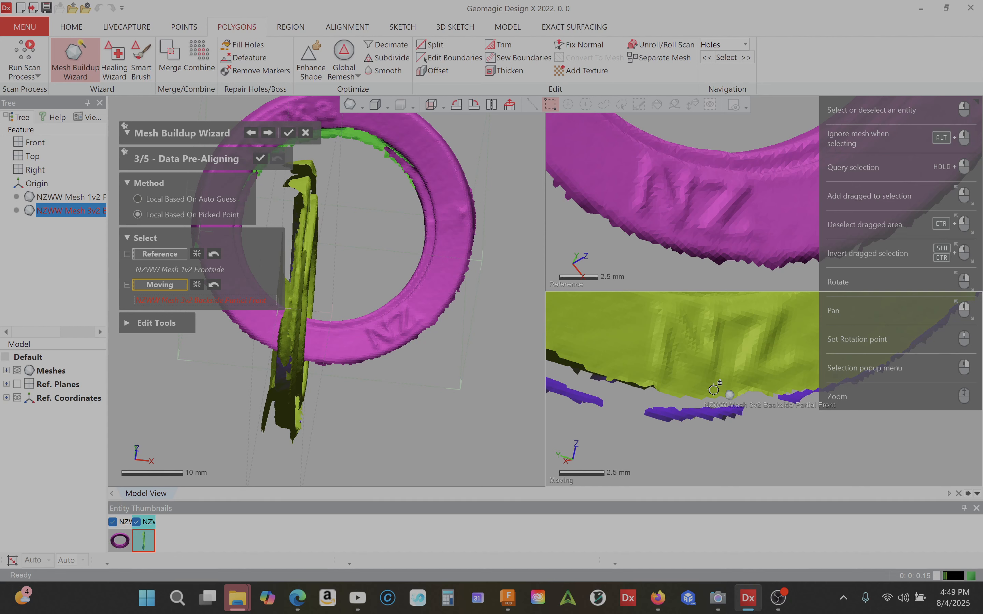
click(643, 201)
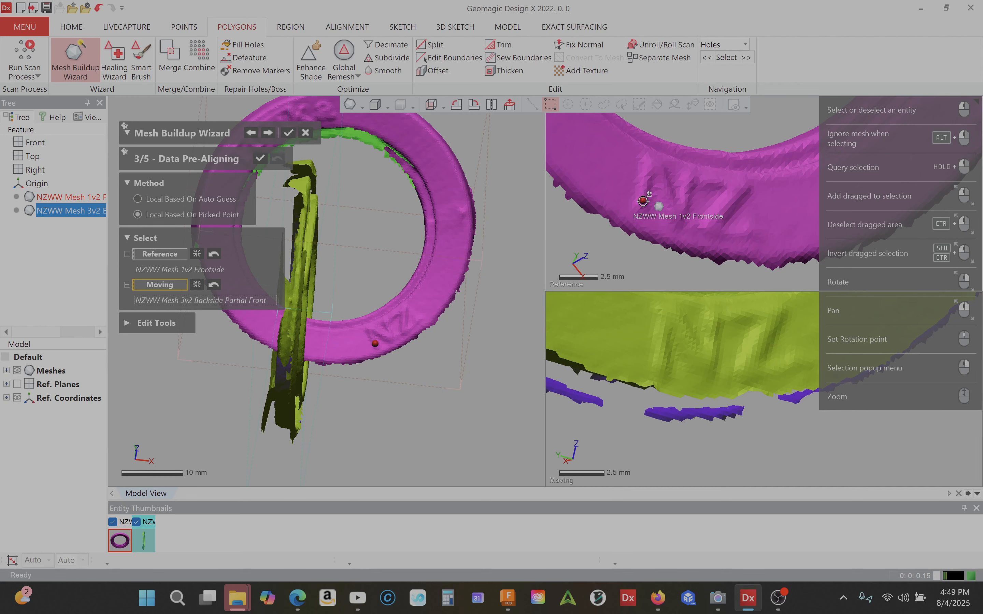
click(662, 364)
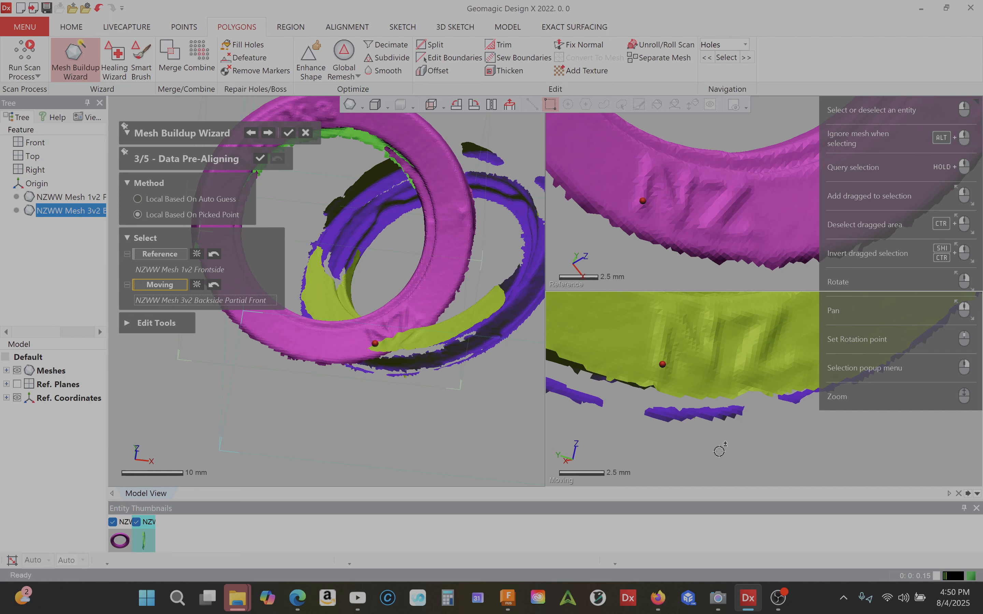
Compare the reference and moving meshes around the NZ lettering and inner rim for further matching features.
scroll(600, 251, down, 5)
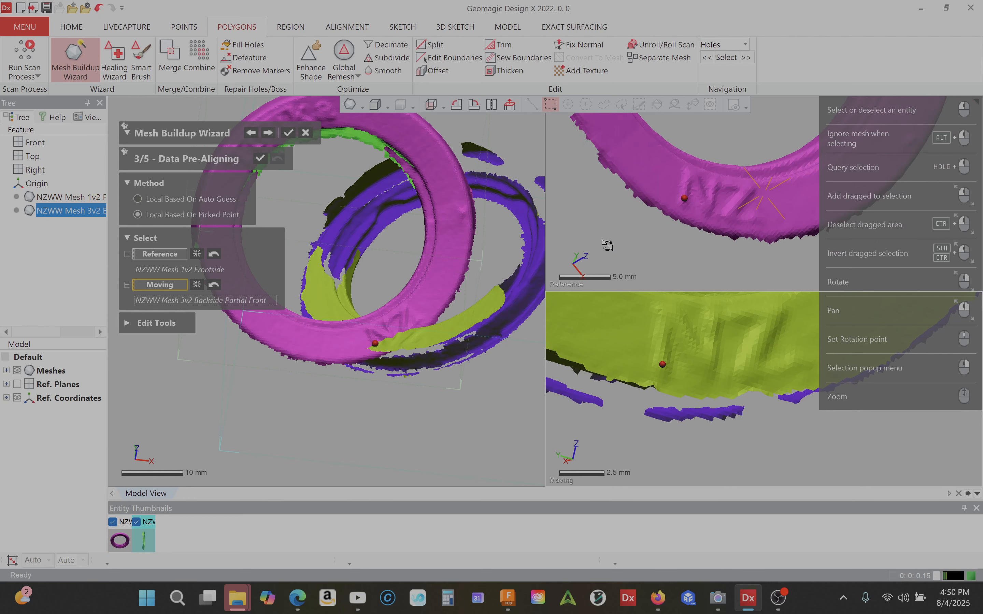
middle_drag(730, 126, 628, 185)
scroll(723, 327, down, 6)
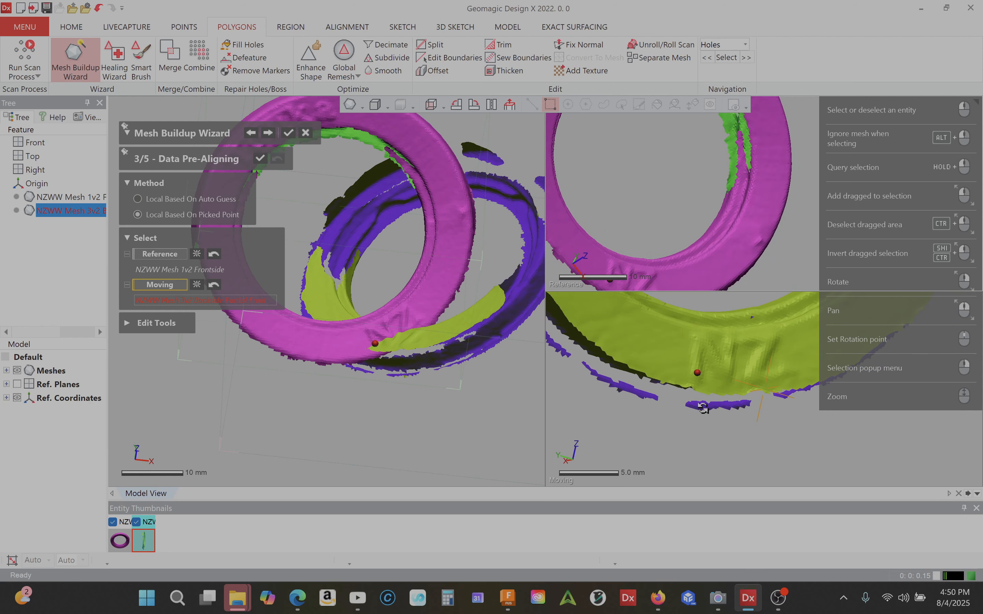
middle_drag(746, 297, 722, 299)
right_drag(722, 299, 721, 300)
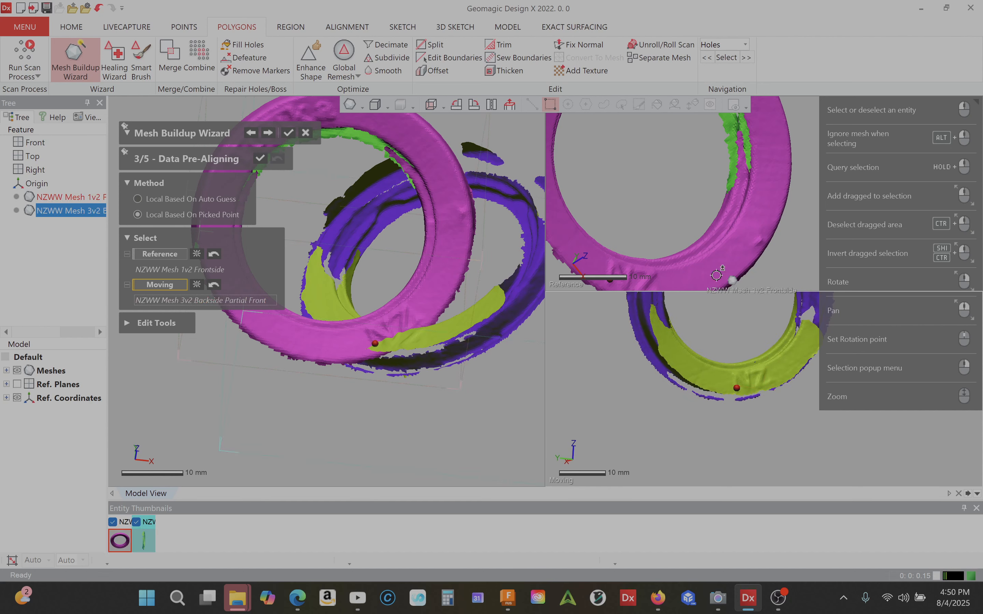
right_drag(640, 184, 613, 173)
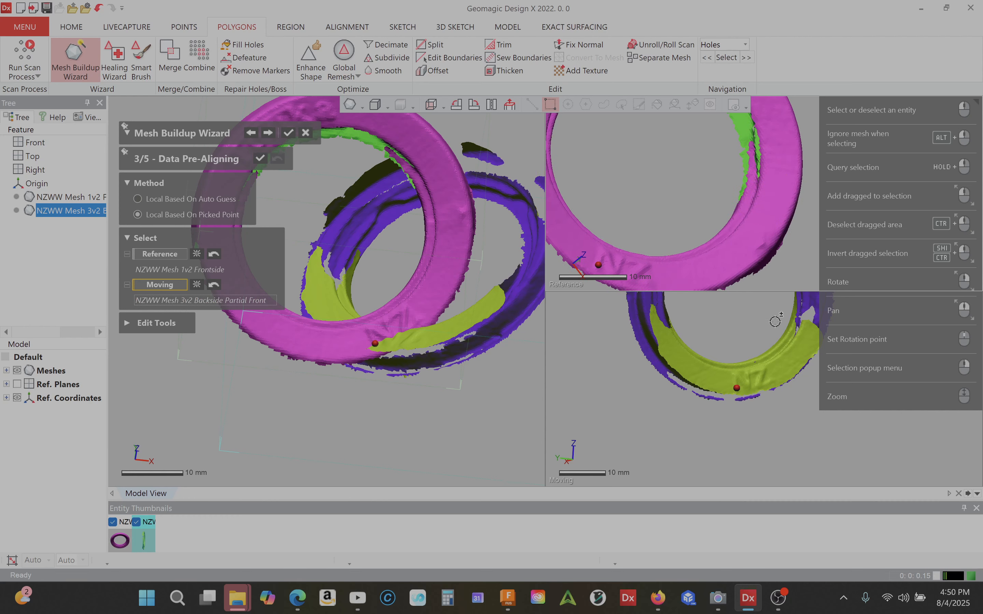
right_drag(743, 309, 717, 335)
right_drag(571, 435, 576, 390)
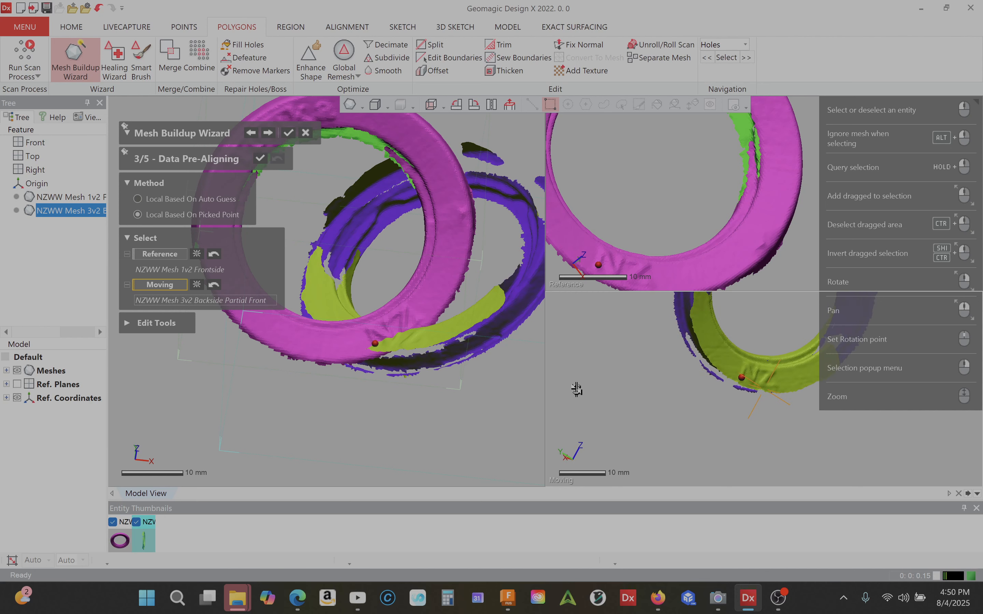
right_drag(775, 319, 695, 345)
right_drag(649, 221, 620, 237)
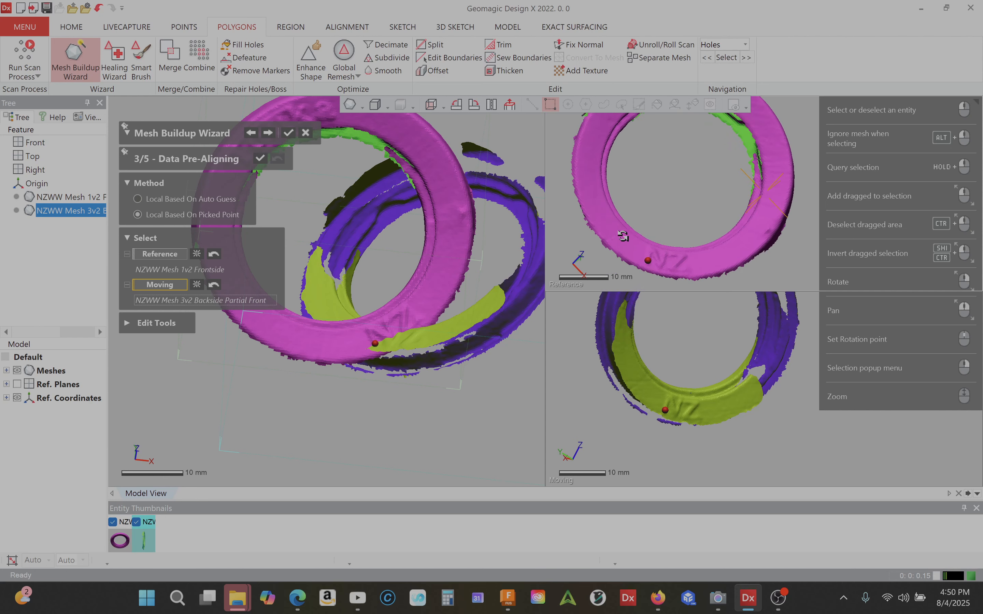
right_drag(698, 183, 669, 248)
right_drag(667, 345, 627, 325)
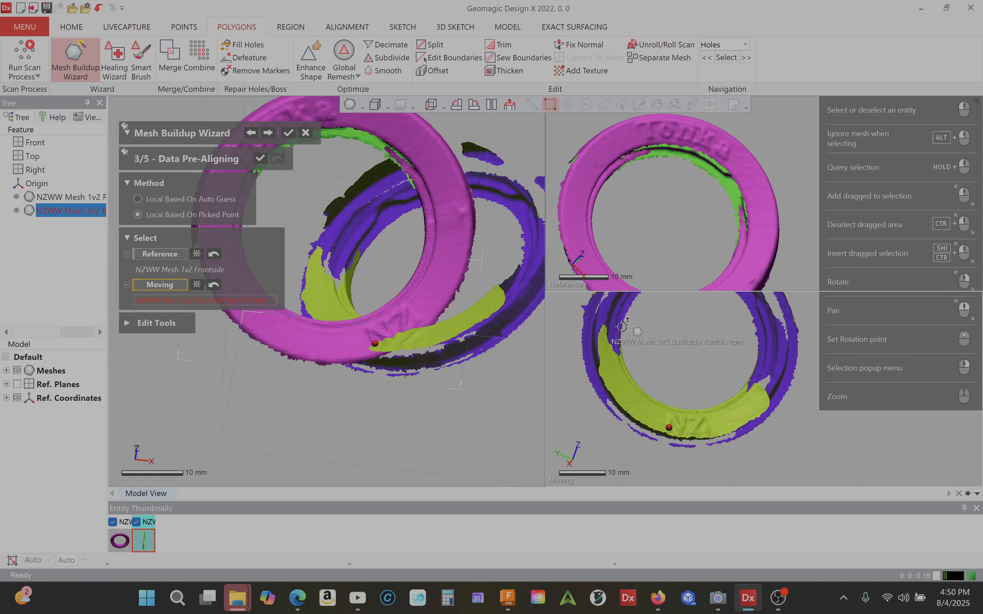
scroll(675, 357, up, 5)
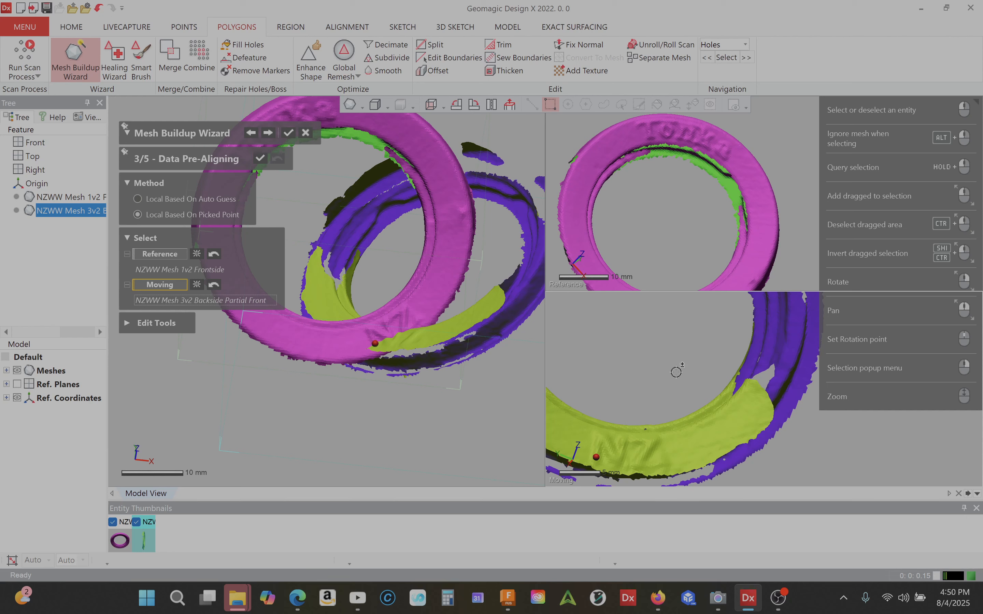
middle_drag(693, 248, 772, 242)
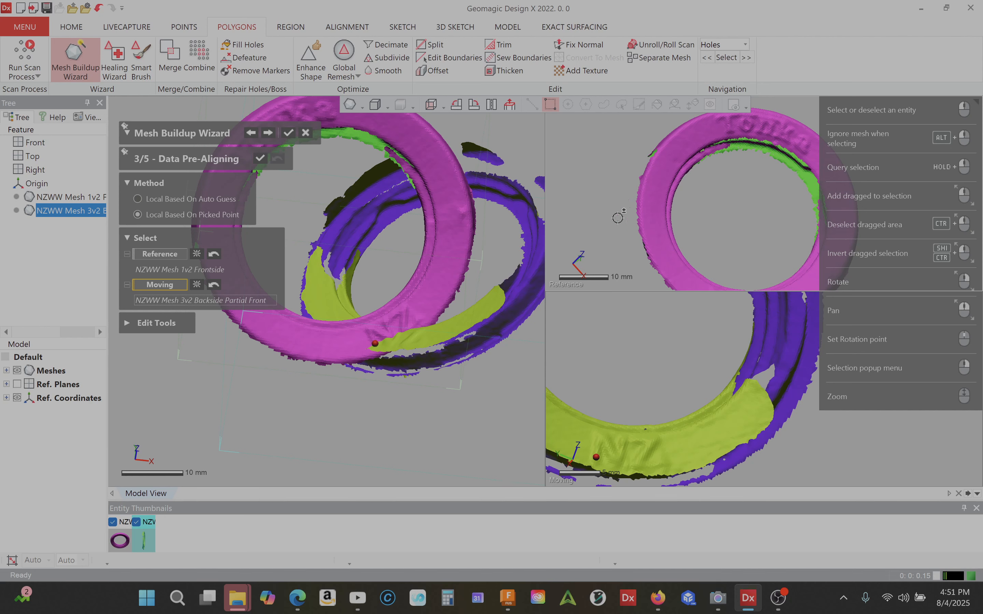
Inspect the ring faces and Tonka and NZ lettering on the frontside scan against the overlapping area of the backside scan.
right_drag(625, 215, 586, 218)
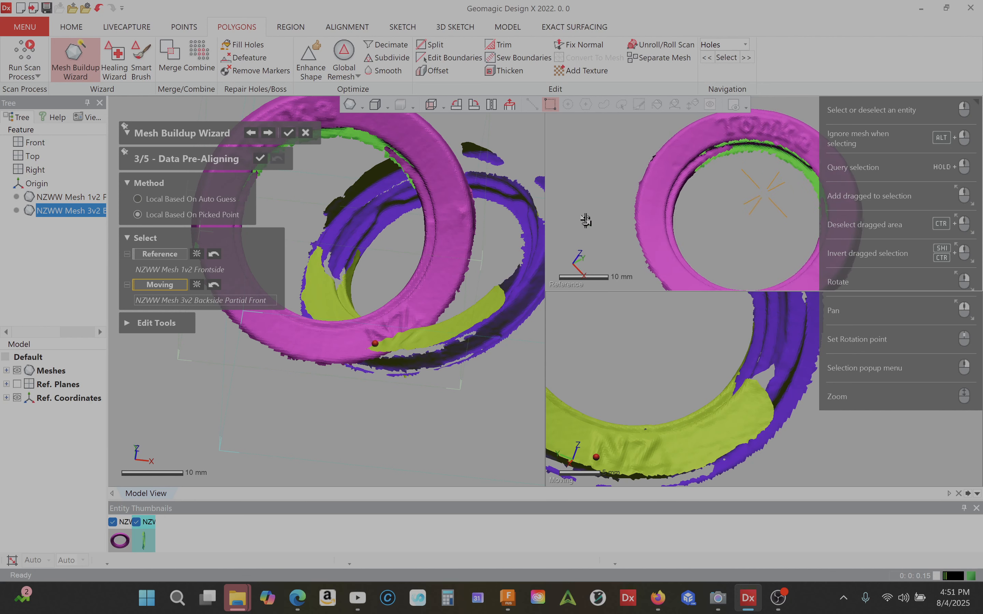
right_drag(746, 221, 697, 151)
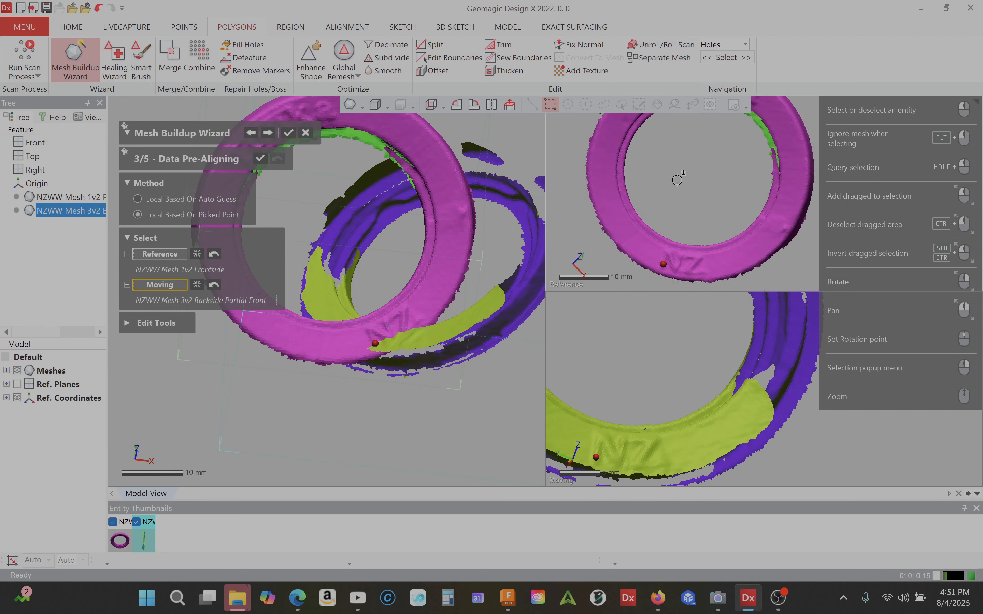
right_drag(477, 223, 686, 160)
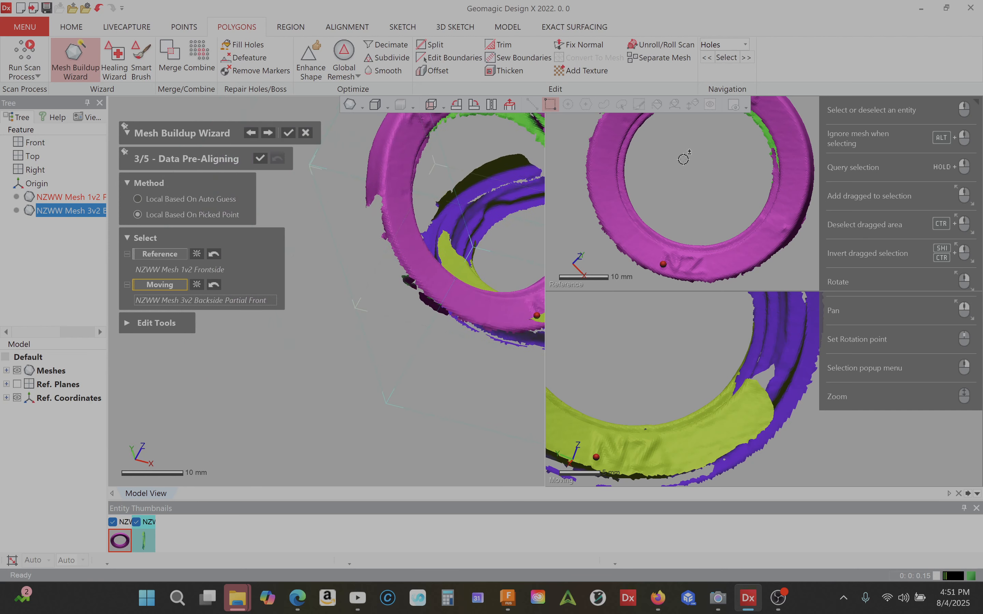
right_drag(346, 312, 272, 293)
right_drag(355, 315, 375, 373)
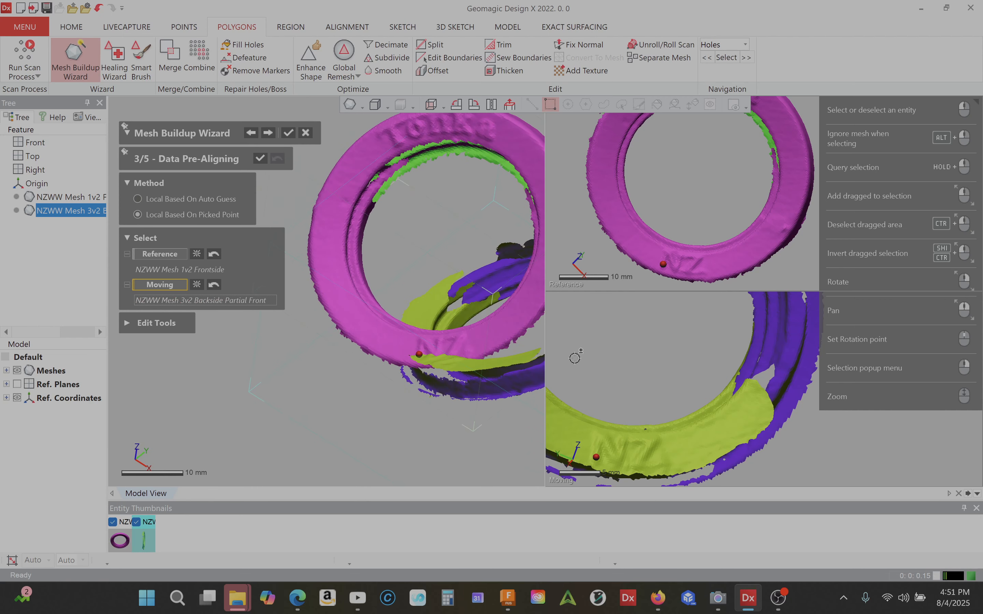
right_drag(627, 405, 668, 354)
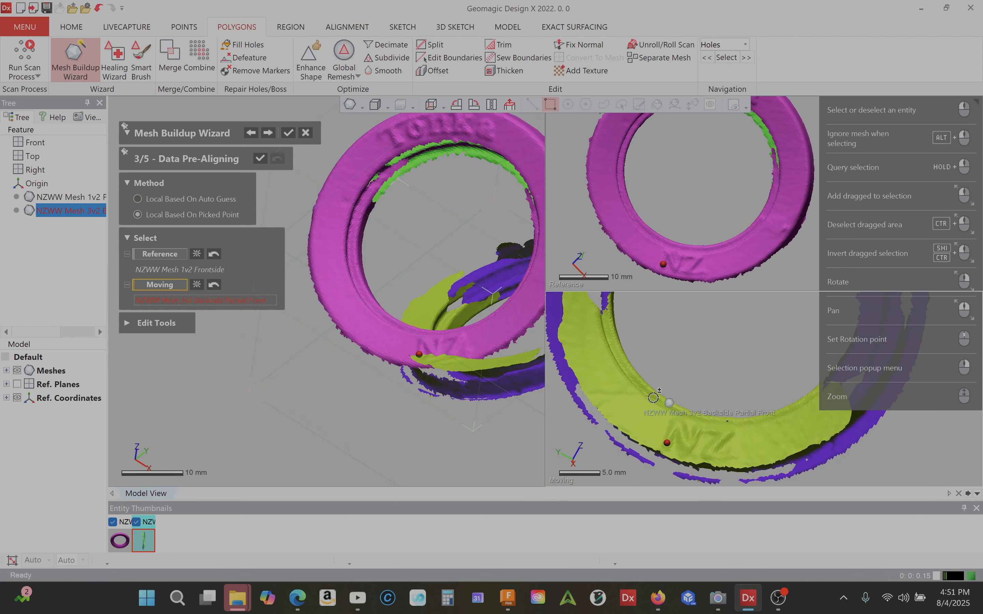
right_drag(465, 325, 439, 386)
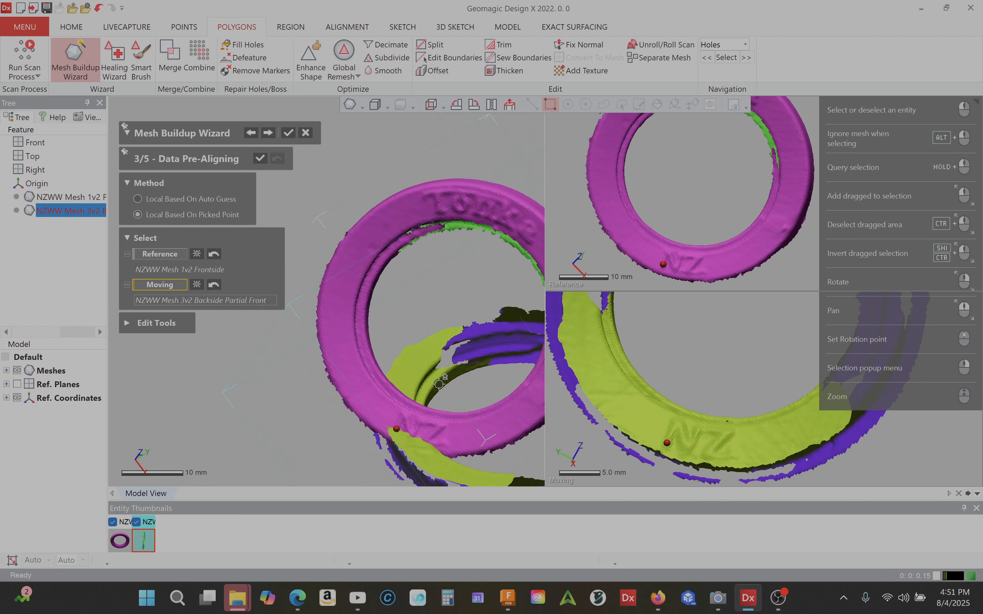
right_drag(691, 385, 746, 394)
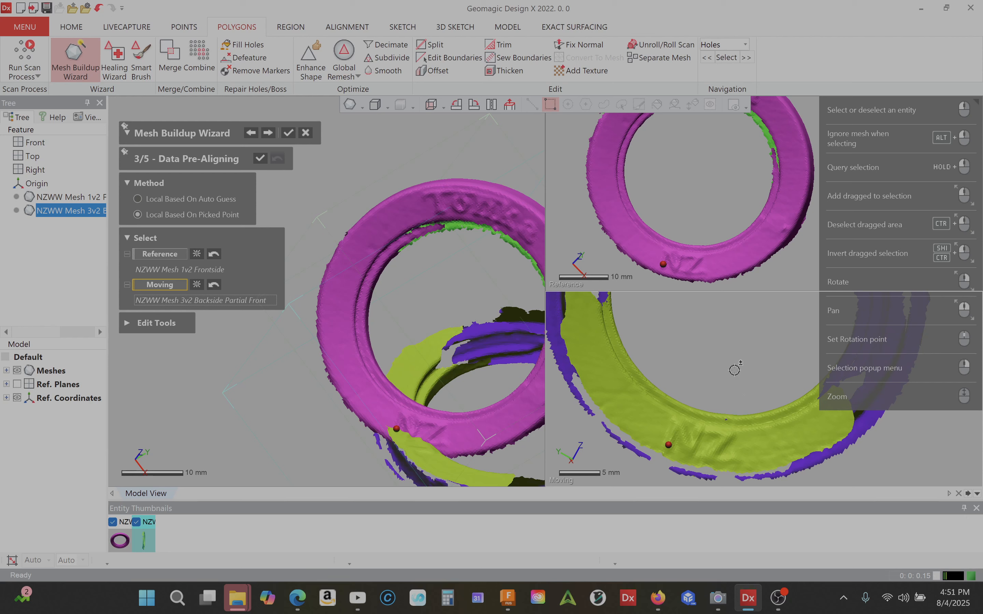
right_drag(735, 362, 761, 405)
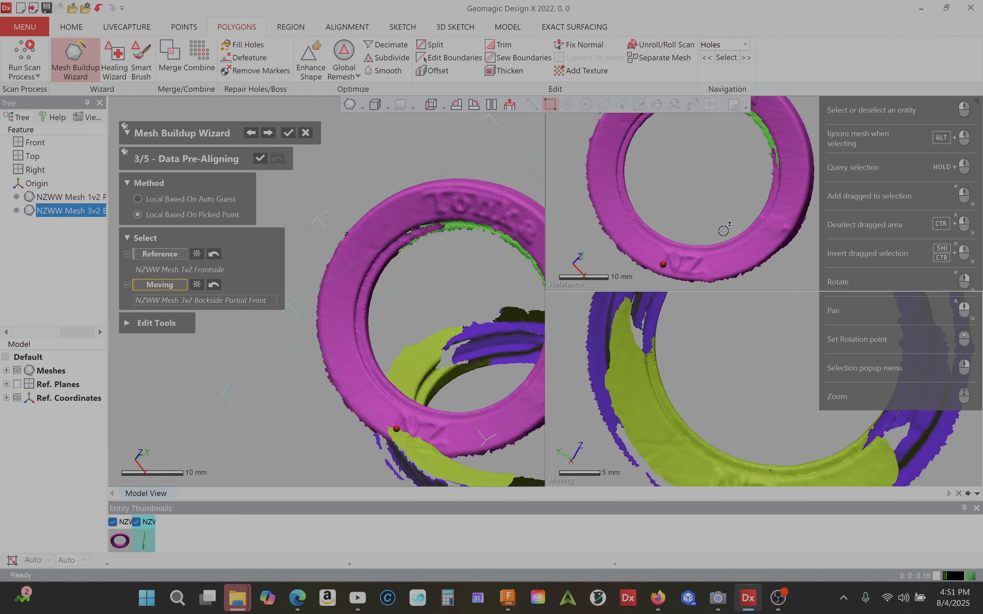
right_drag(729, 199, 721, 160)
scroll(731, 244, up, 5)
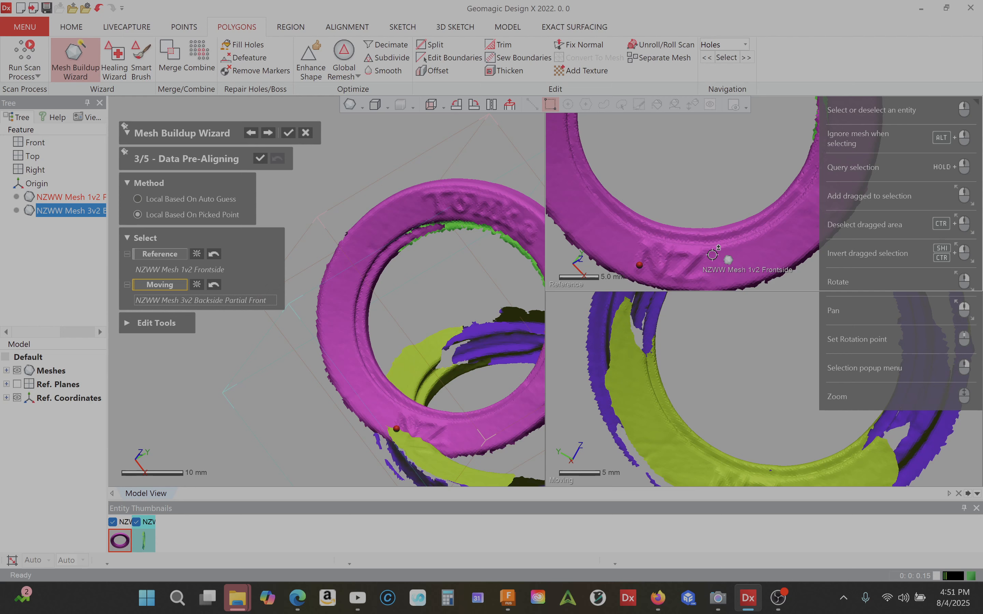
right_drag(751, 368, 672, 309)
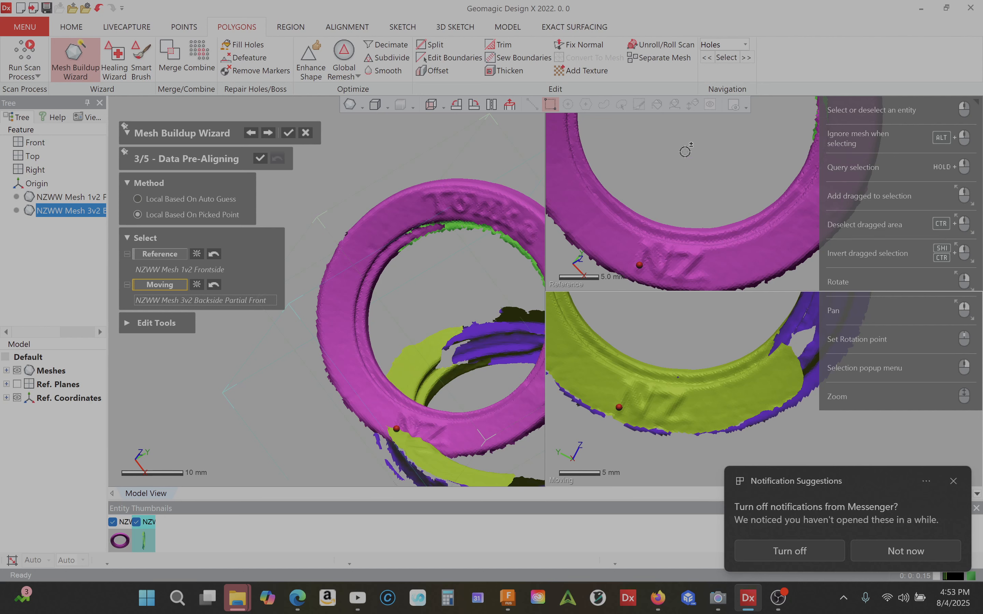
mouse_move(686, 171)
right_down()
mouse_move(686, 191)
mouse_move(685, 176)
right_up()
mouse_move(687, 329)
right_down()
mouse_move(687, 314)
mouse_move(689, 331)
mouse_move(727, 367)
mouse_move(724, 389)
right_up()
right_drag(685, 315, 654, 346)
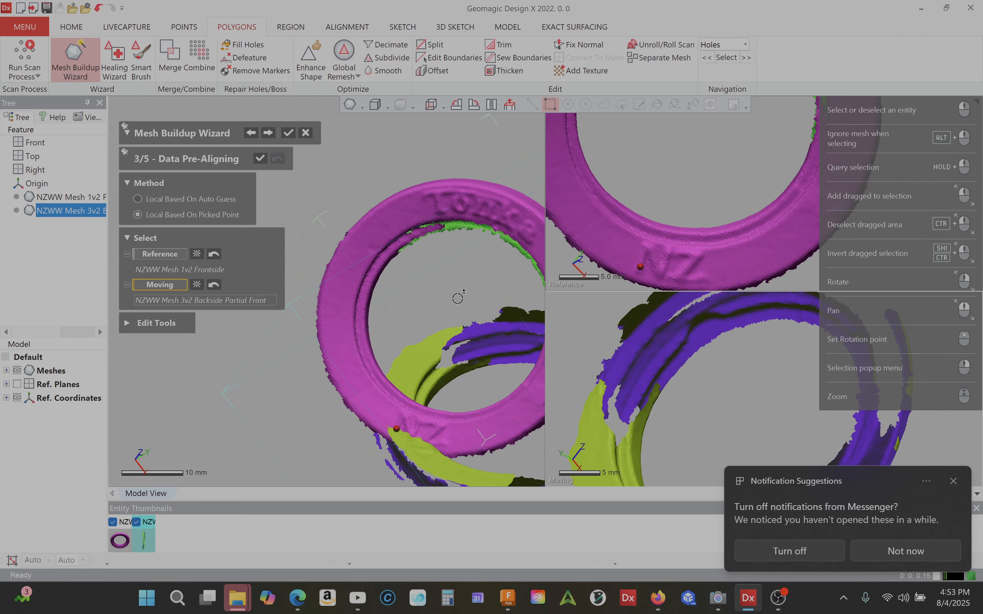
Examine from several angles how the backside partial mesh is oriented against the frontside mesh at the picked point pair.
right_drag(424, 279, 220, 304)
right_drag(511, 286, 453, 262)
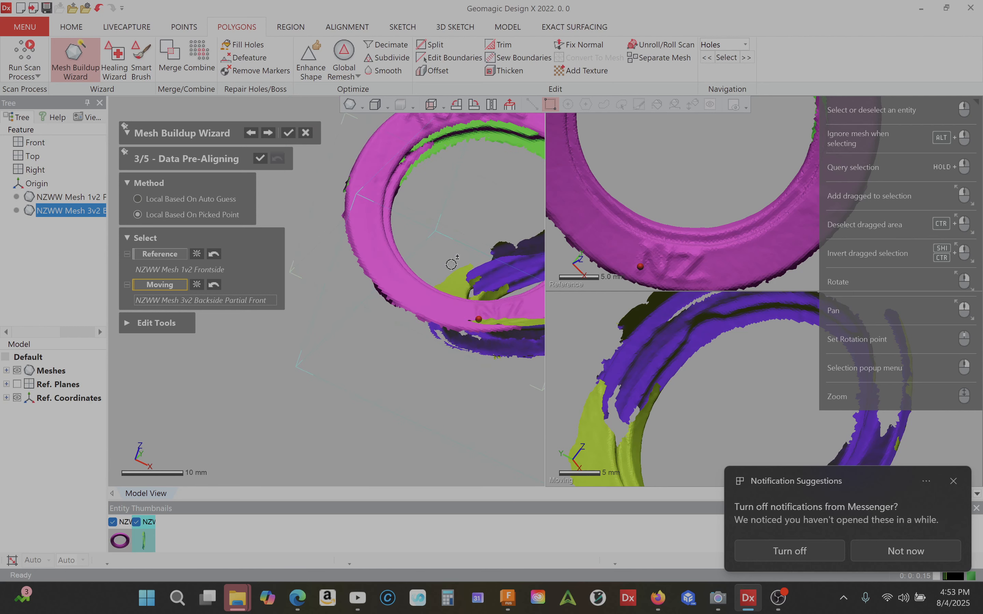
right_drag(504, 164, 401, 225)
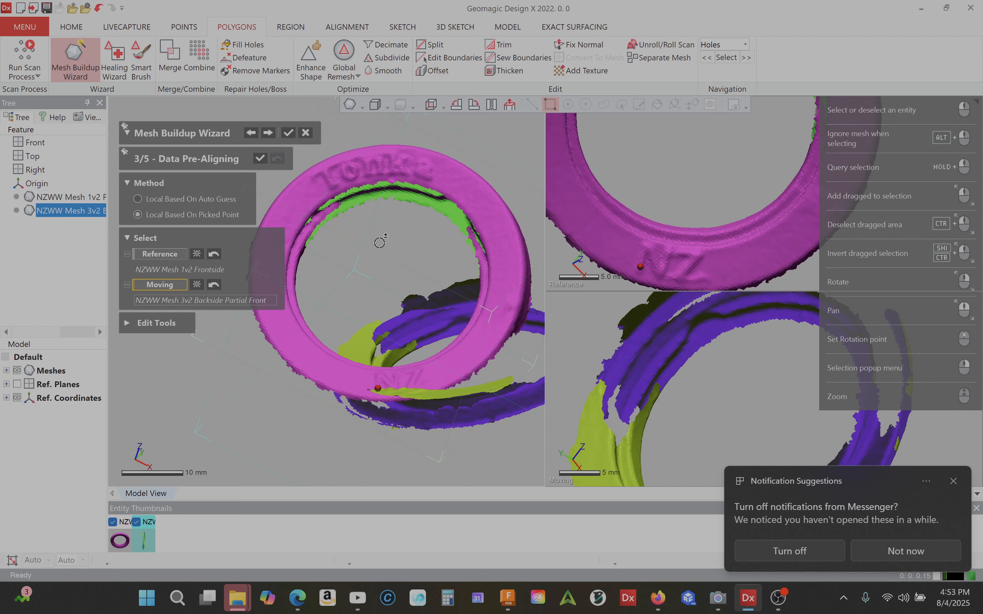
right_drag(381, 241, 321, 257)
right_drag(500, 135, 453, 171)
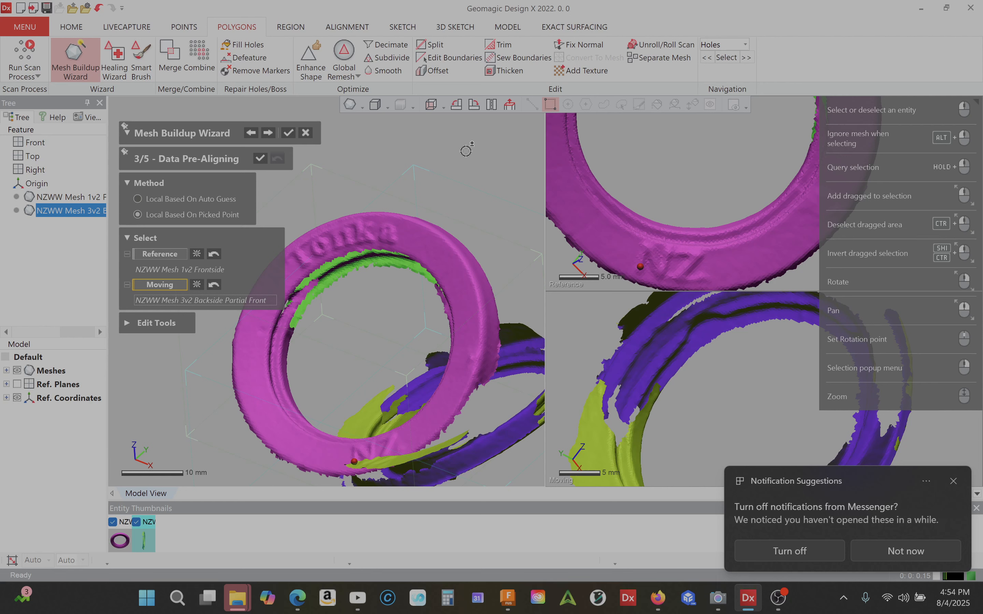
right_drag(460, 141, 529, 130)
mouse_move(375, 200)
right_down()
mouse_move(438, 120)
mouse_move(465, 143)
mouse_move(371, 215)
right_up()
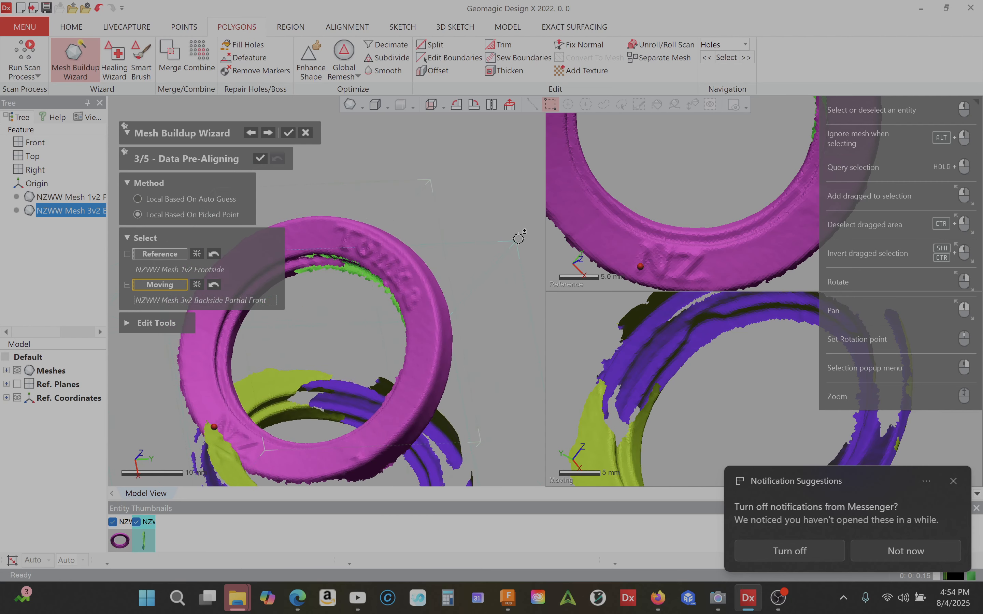
mouse_move(680, 396)
right_down()
mouse_move(666, 401)
mouse_move(680, 401)
mouse_move(689, 372)
mouse_move(678, 350)
right_up()
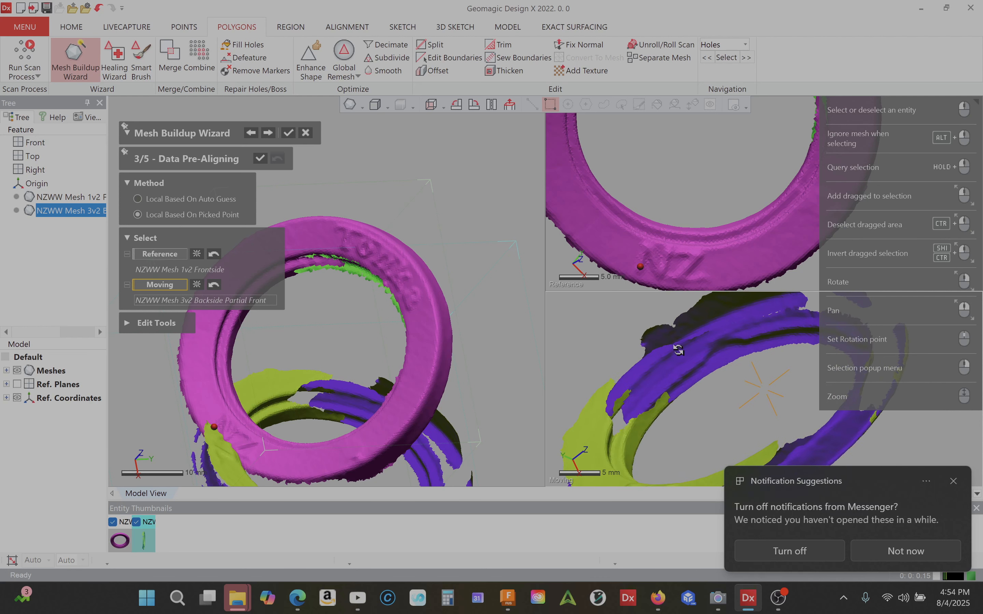
mouse_move(351, 343)
right_down()
mouse_move(312, 309)
mouse_move(303, 274)
right_up()
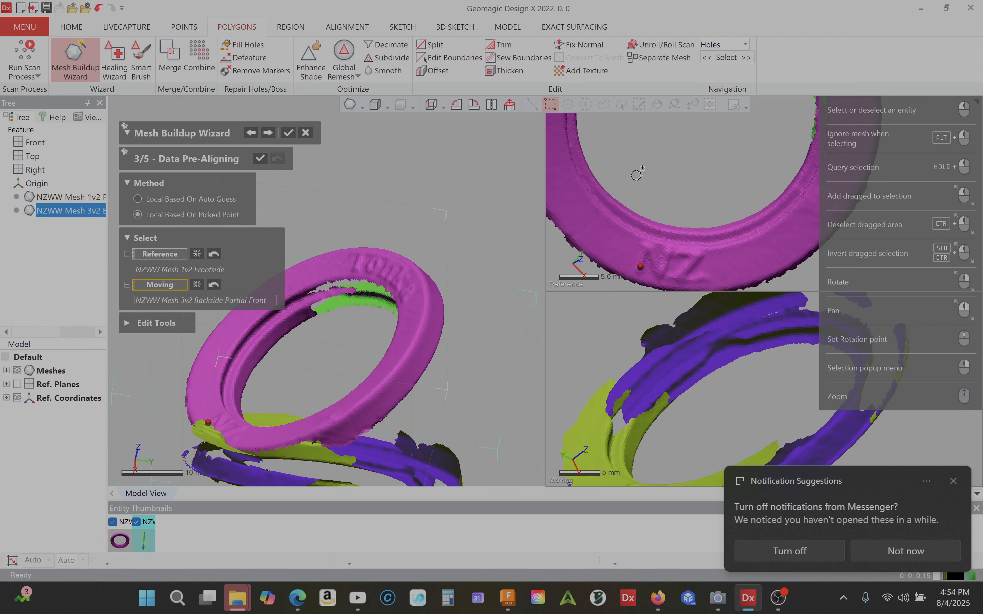
mouse_move(636, 175)
right_down()
mouse_move(681, 175)
mouse_move(625, 247)
mouse_move(621, 202)
mouse_move(631, 198)
right_up()
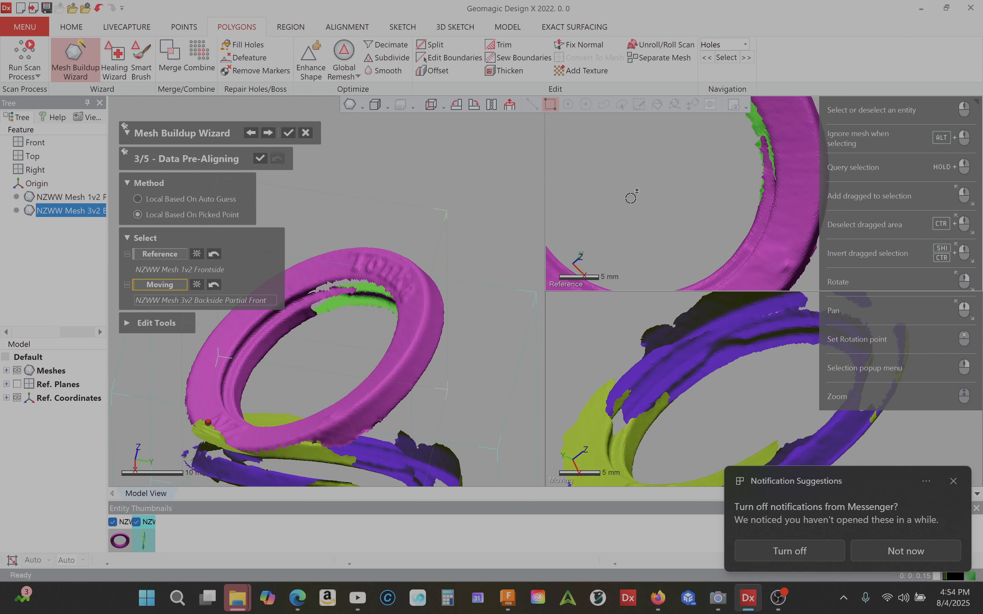
right_drag(705, 400, 768, 314)
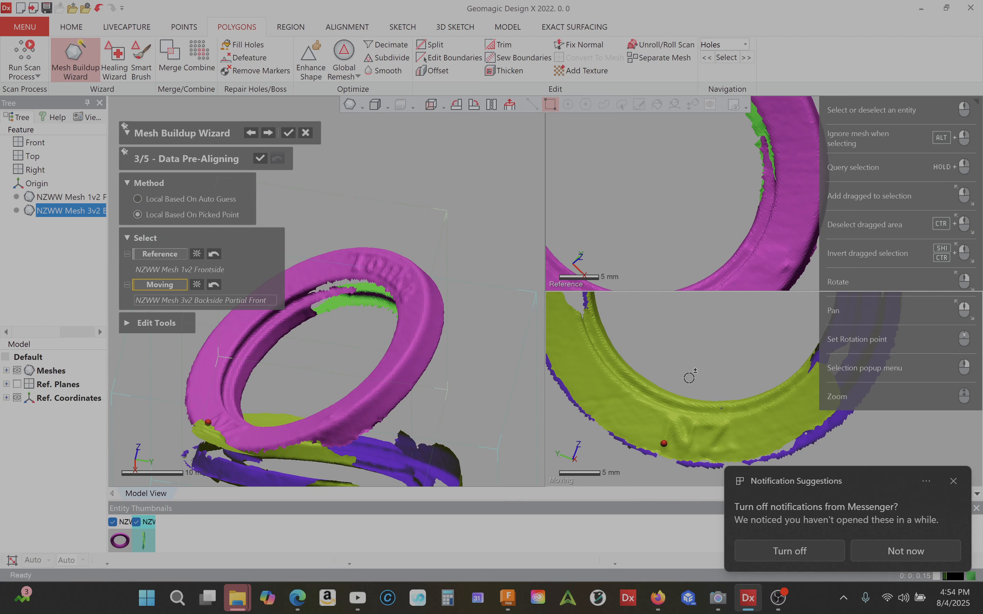
Examine the back of the ring on the combined, reference and moving meshes, looking for features shared by both scans.
right_drag(475, 204, 329, 211)
right_drag(485, 180, 405, 183)
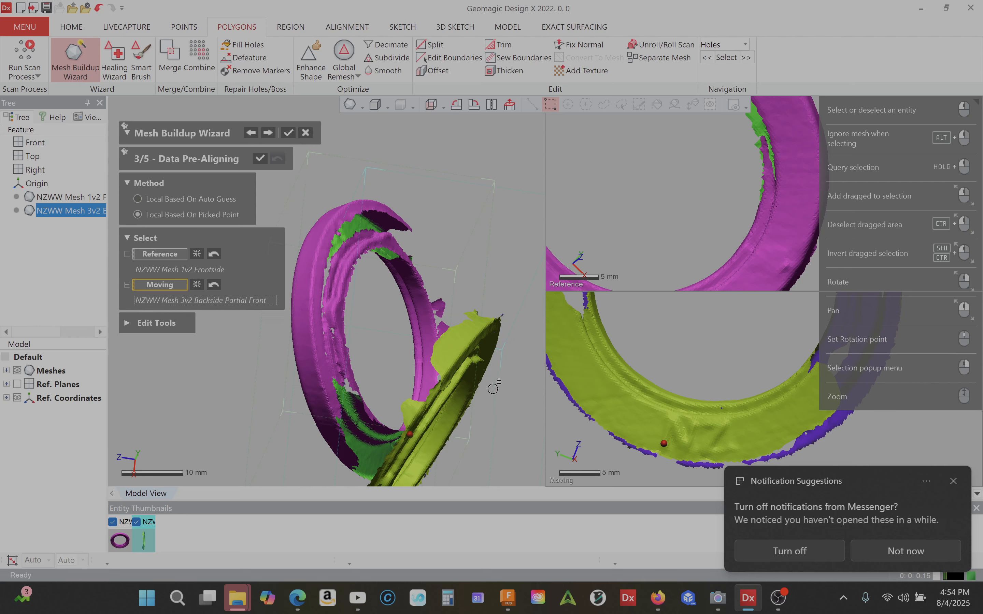
mouse_move(495, 388)
right_down()
mouse_move(353, 275)
mouse_move(459, 408)
mouse_move(454, 401)
right_up()
mouse_move(725, 140)
right_down()
mouse_move(852, 275)
mouse_move(707, 177)
mouse_move(745, 175)
mouse_move(613, 239)
mouse_move(731, 226)
right_up()
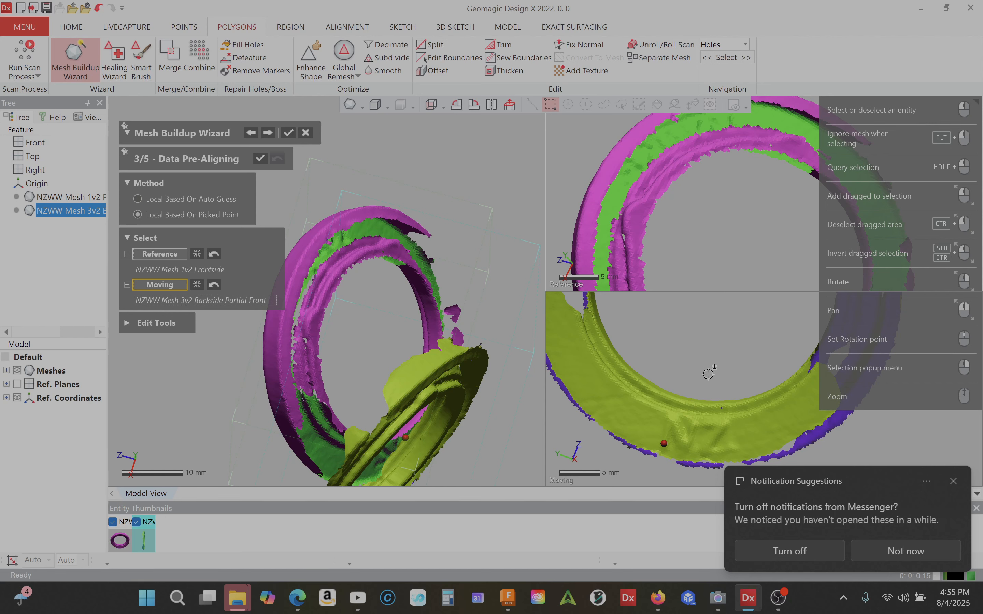
mouse_move(705, 362)
right_down()
mouse_move(554, 362)
mouse_move(575, 379)
right_up()
right_drag(754, 337, 730, 425)
mouse_move(714, 339)
right_down()
mouse_move(724, 345)
mouse_move(703, 352)
right_up()
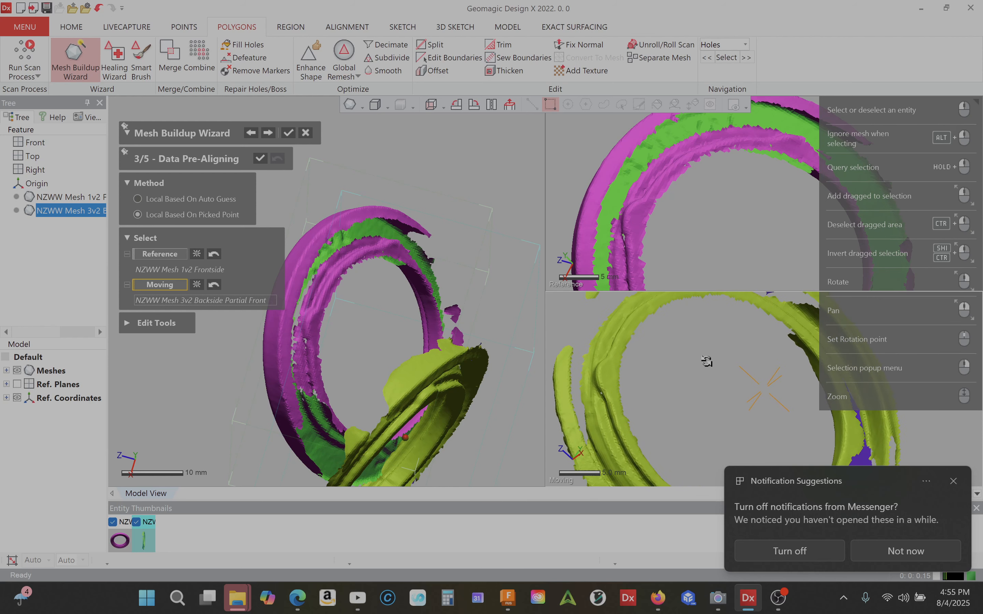
scroll(706, 356, down, 2)
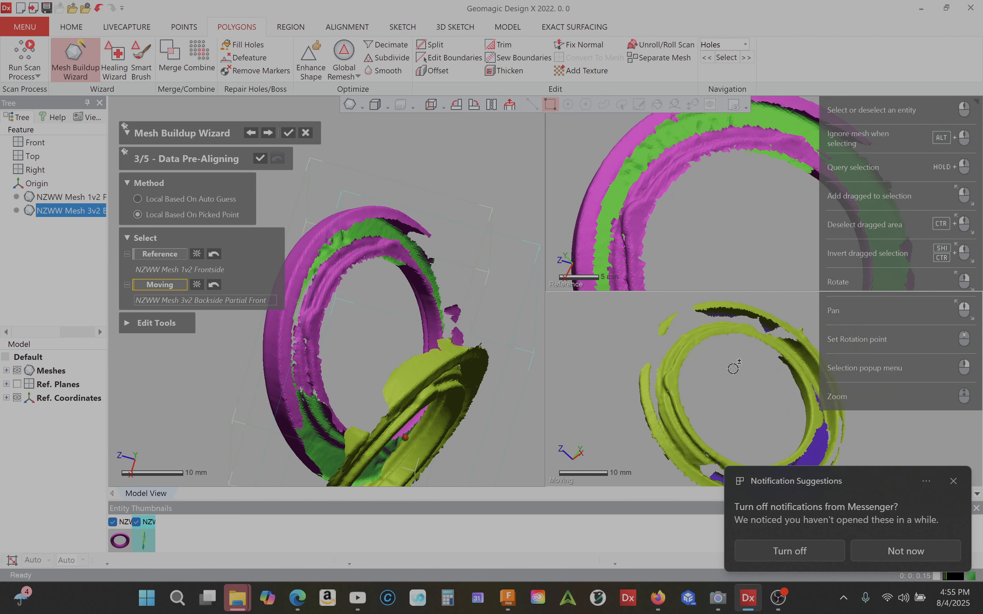
mouse_move(733, 403)
right_down()
mouse_move(713, 393)
mouse_move(706, 430)
mouse_move(709, 420)
mouse_move(651, 365)
mouse_move(663, 340)
mouse_move(733, 319)
right_up()
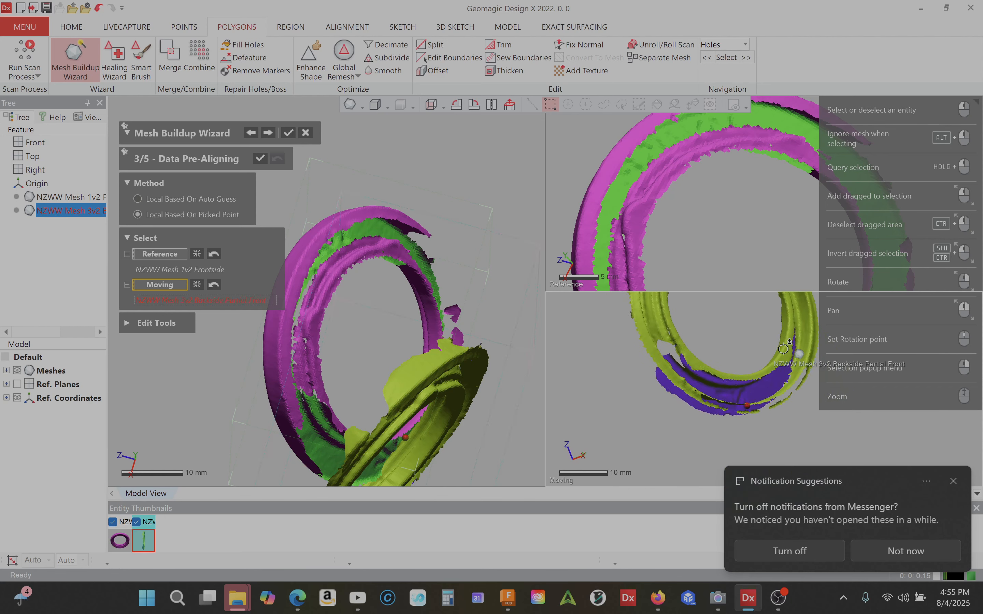
right_drag(783, 349, 682, 369)
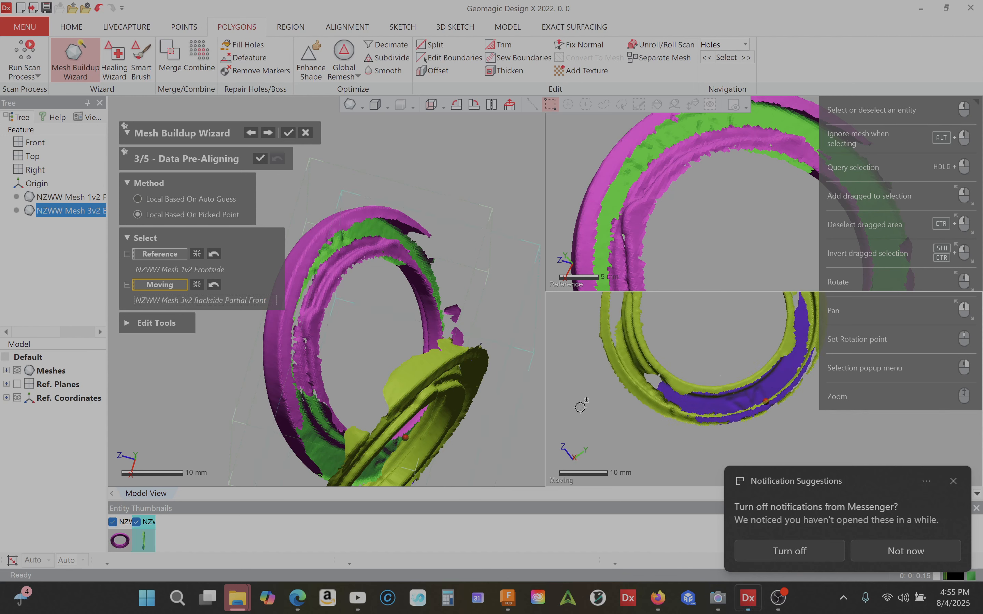
mouse_move(580, 403)
right_down()
mouse_move(569, 449)
mouse_move(570, 372)
mouse_move(733, 357)
mouse_move(667, 422)
right_up()
right_drag(743, 356, 726, 370)
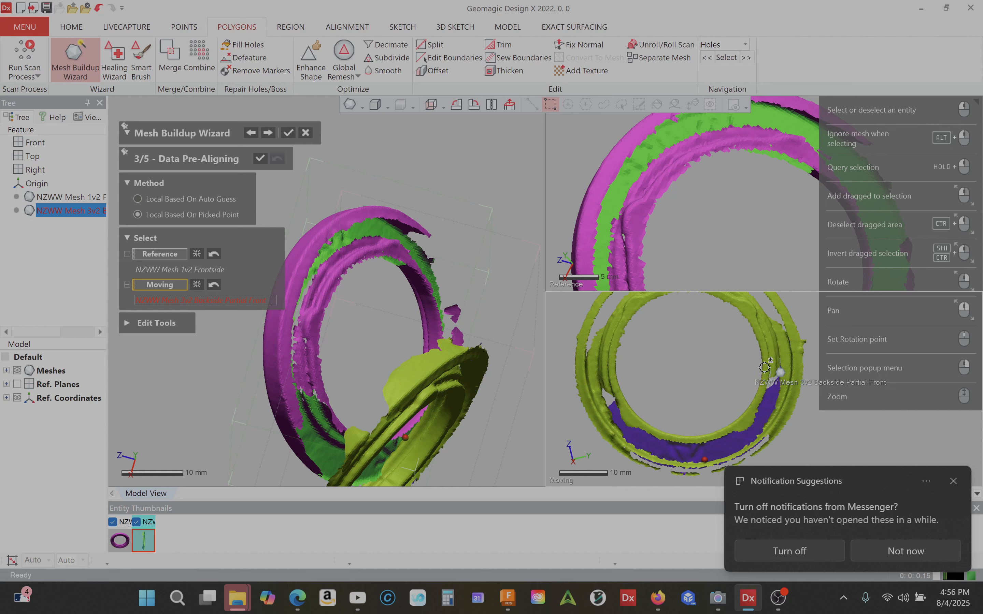
Compare the inner rim and its ragged edge on the reference frontside mesh with the same area of the moving backside mesh.
right_drag(711, 250, 619, 250)
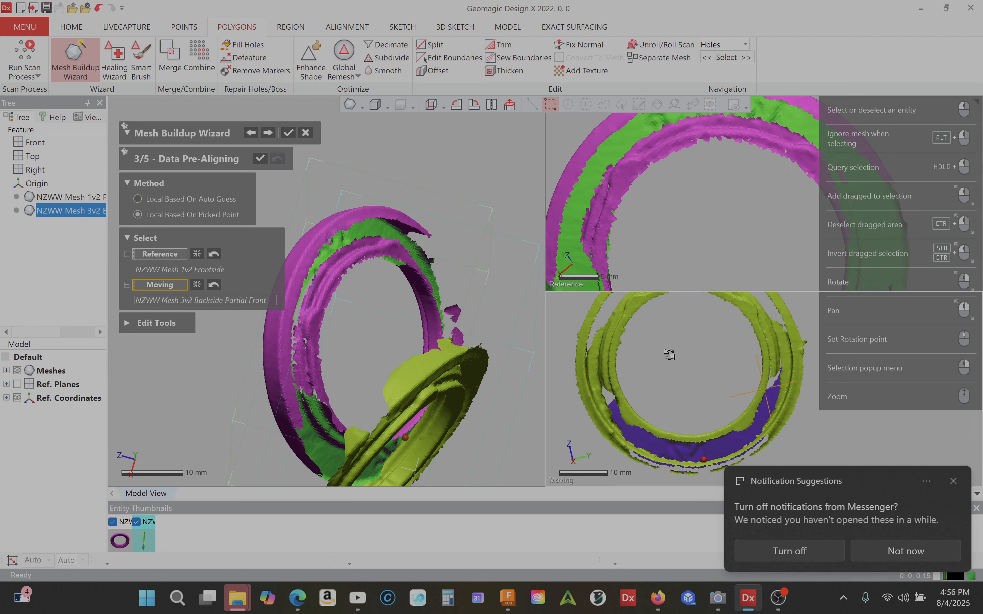
right_drag(668, 355, 627, 396)
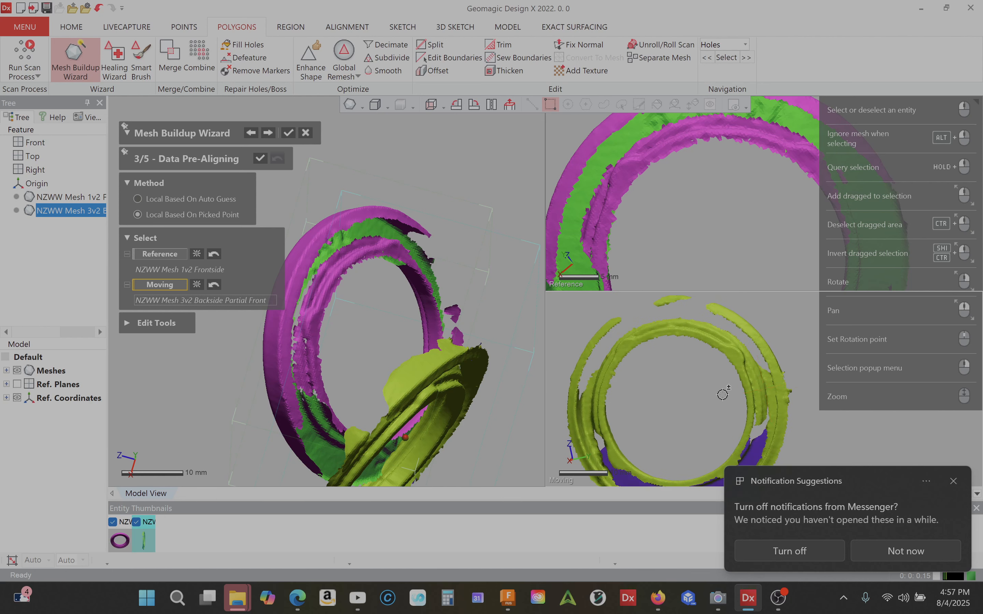
right_drag(721, 397, 752, 376)
scroll(672, 377, up, 3)
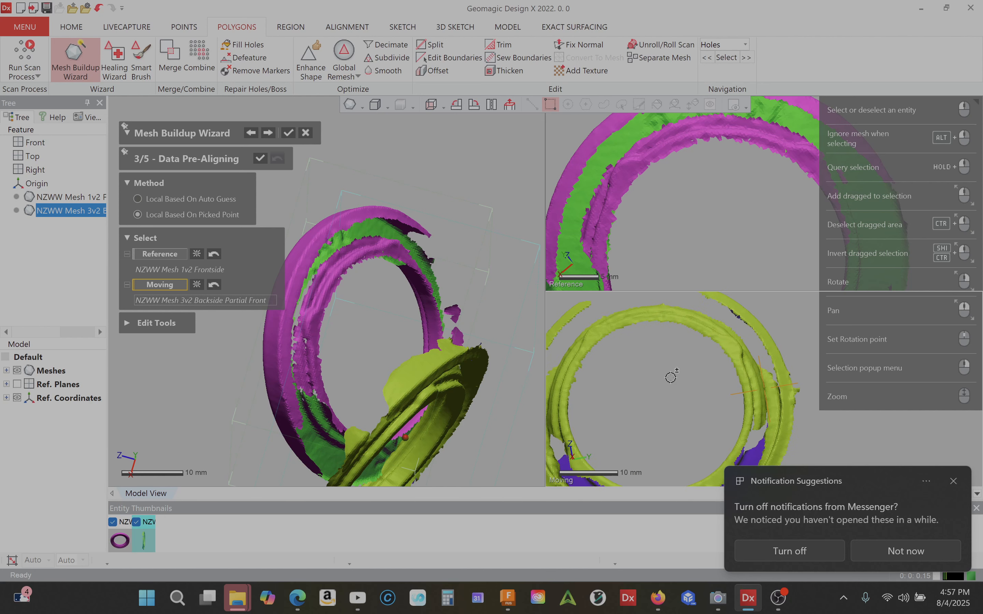
right_drag(601, 368, 604, 378)
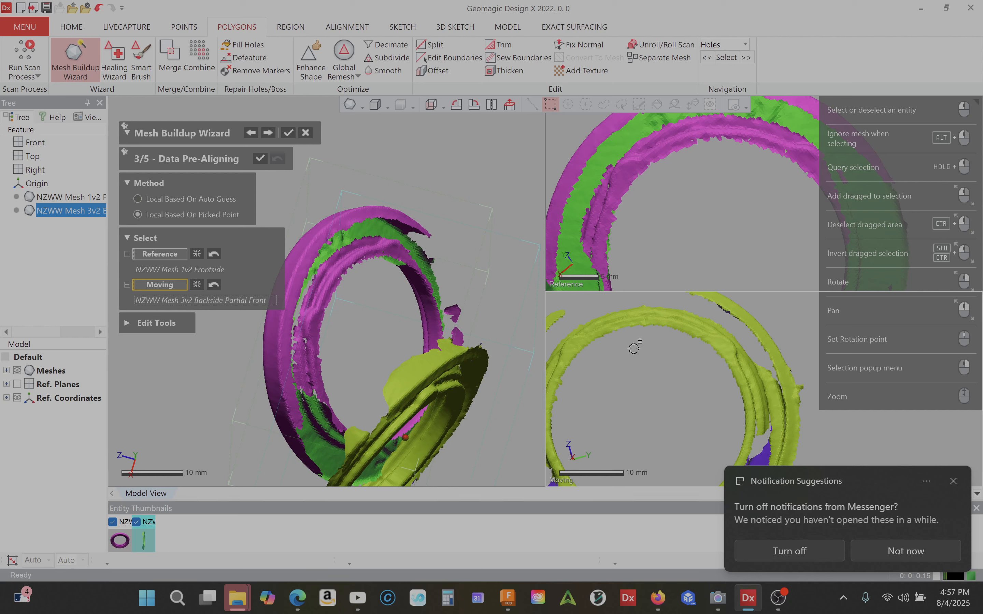
right_drag(635, 376, 649, 356)
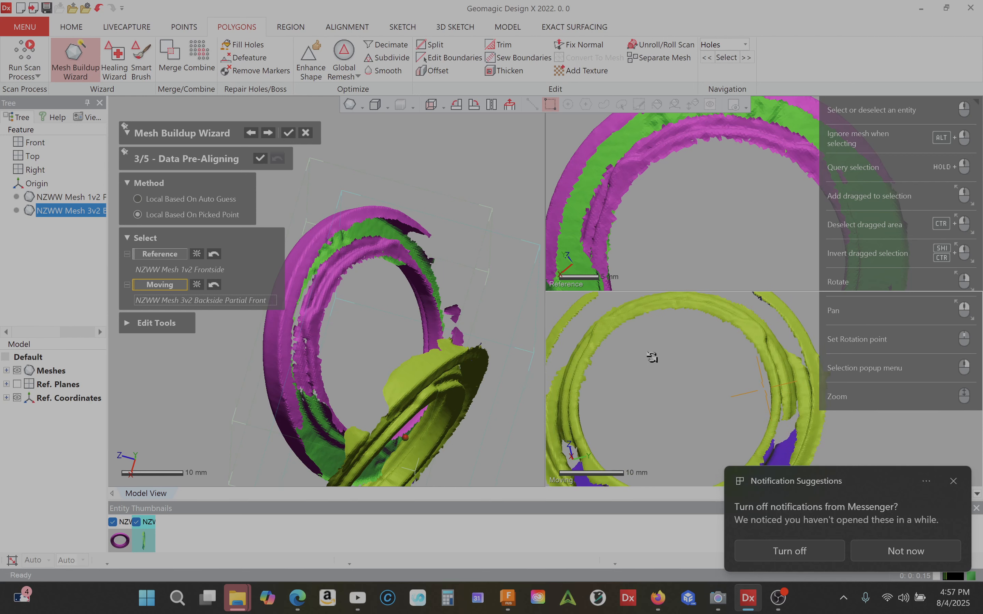
right_drag(709, 363, 730, 389)
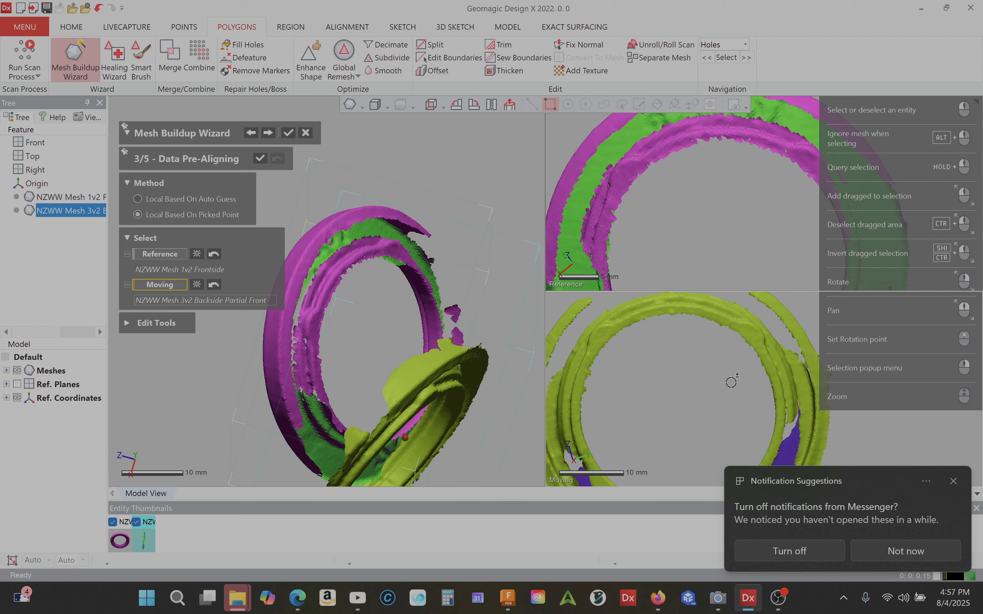
scroll(733, 364, up, 3)
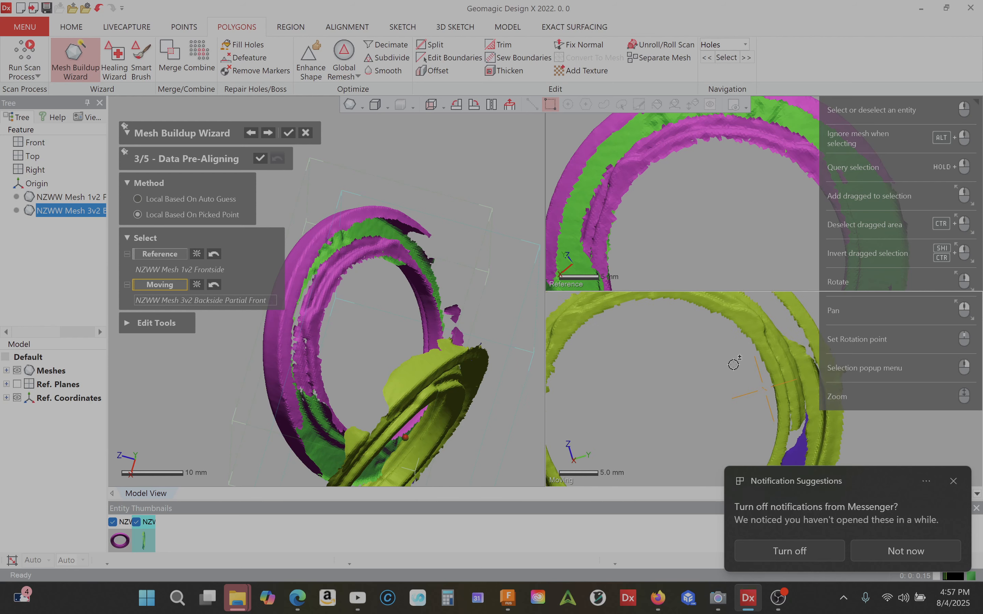
right_drag(754, 365, 771, 364)
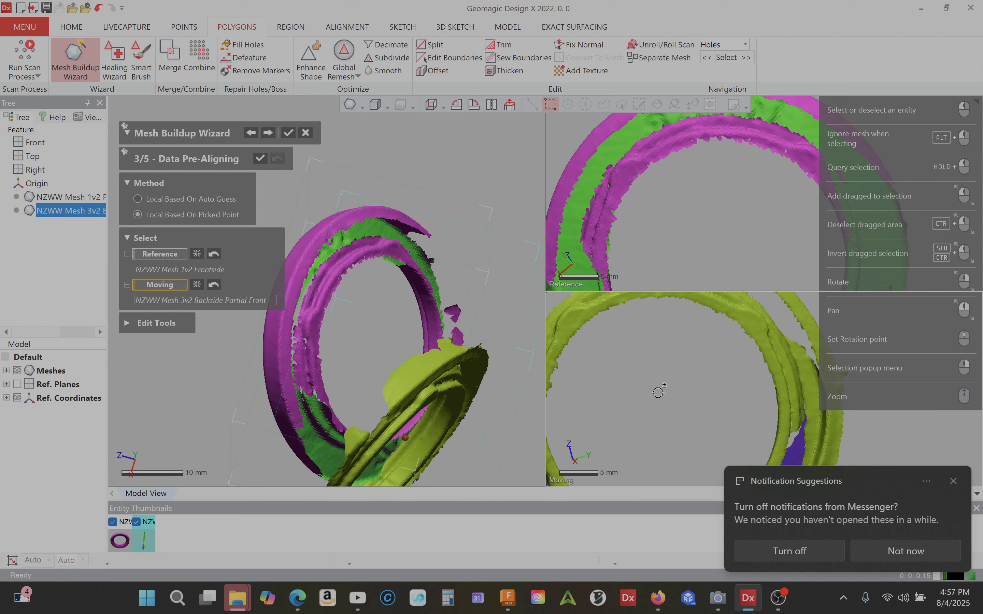
right_drag(658, 391, 686, 396)
right_drag(661, 227, 722, 216)
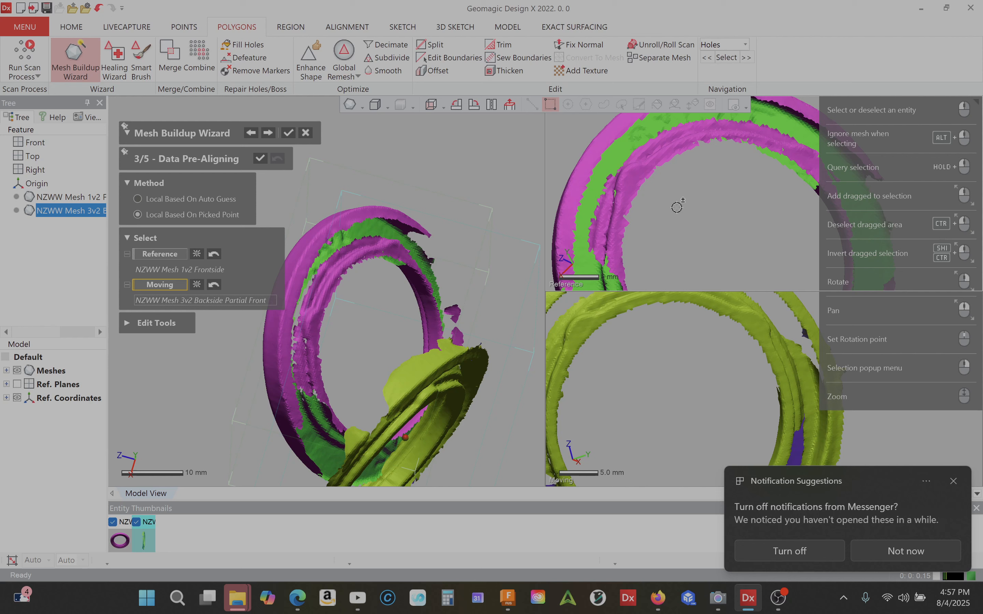
right_drag(695, 212, 672, 217)
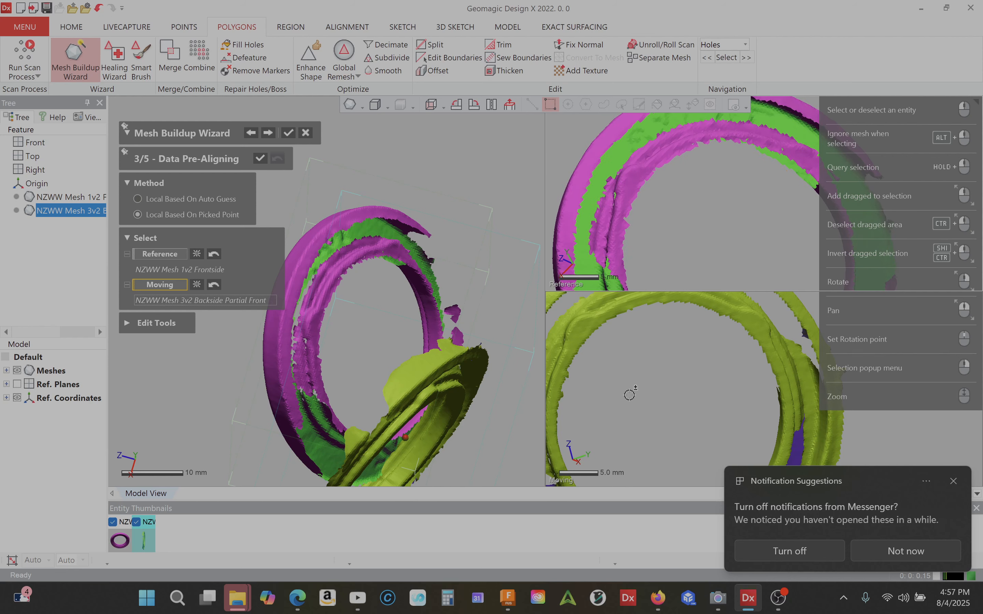
right_drag(631, 393, 655, 386)
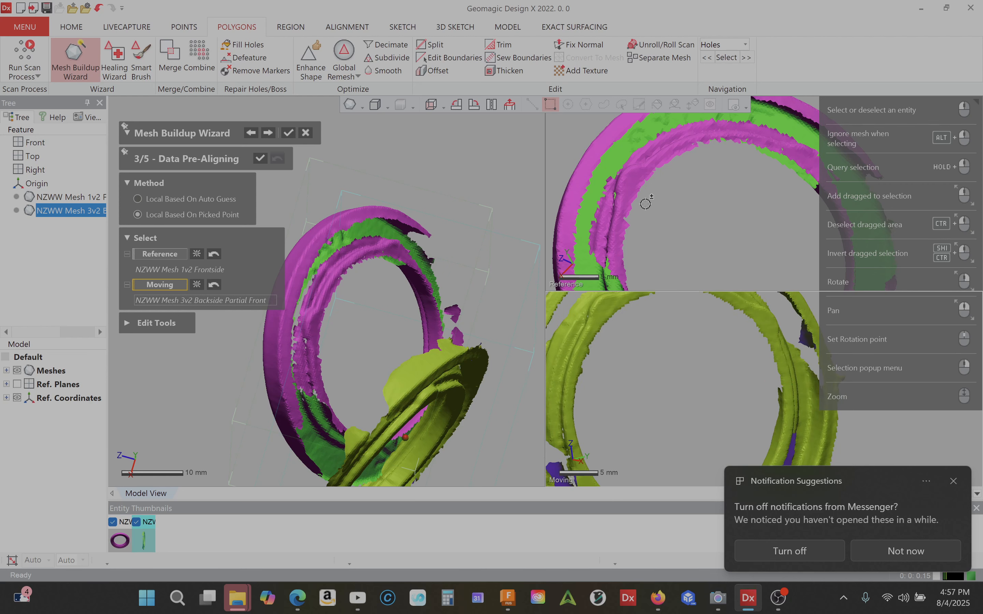
scroll(646, 203, up, 2)
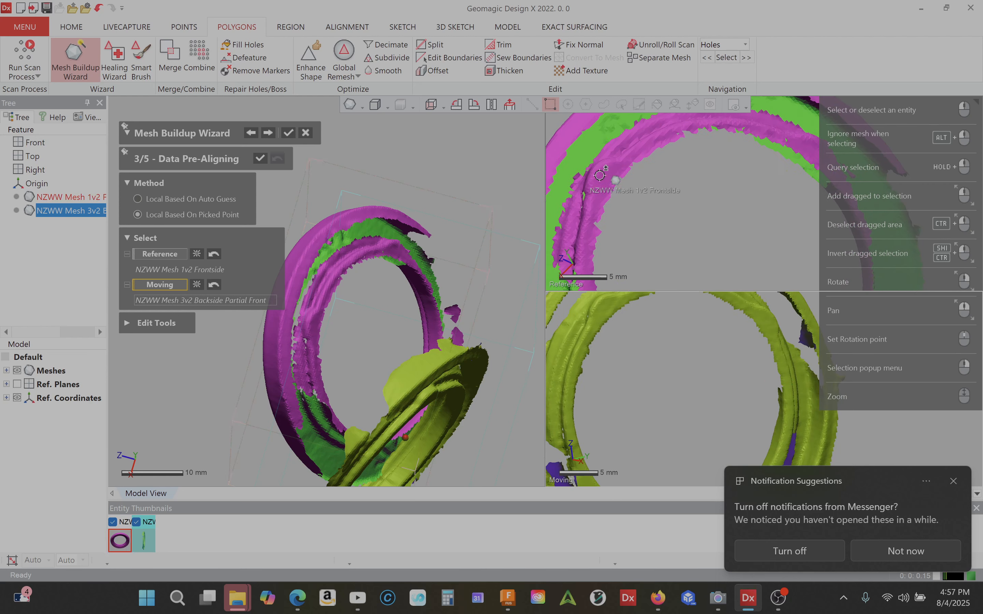
right_drag(664, 207, 601, 209)
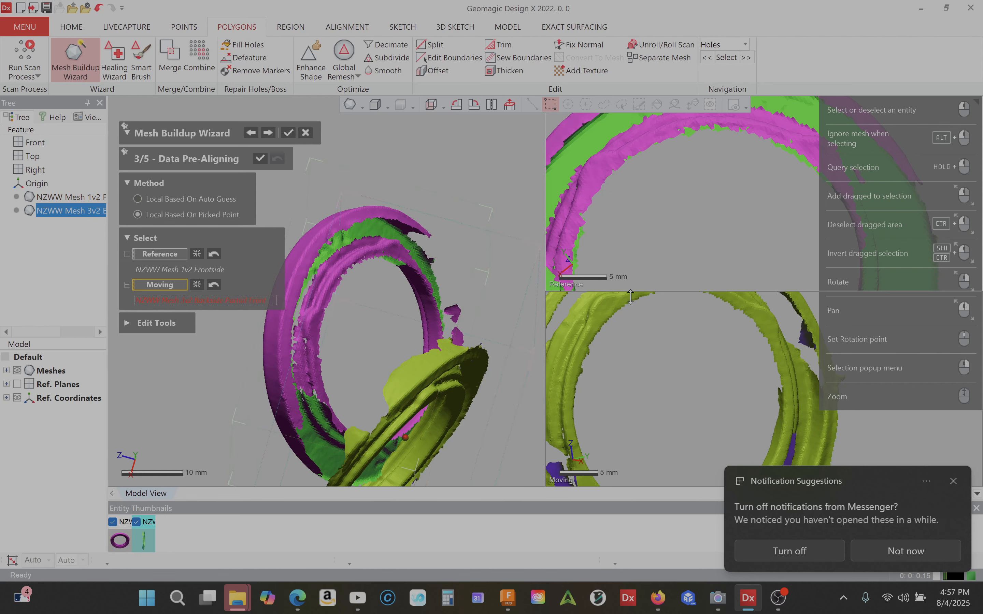
right_drag(639, 390, 596, 379)
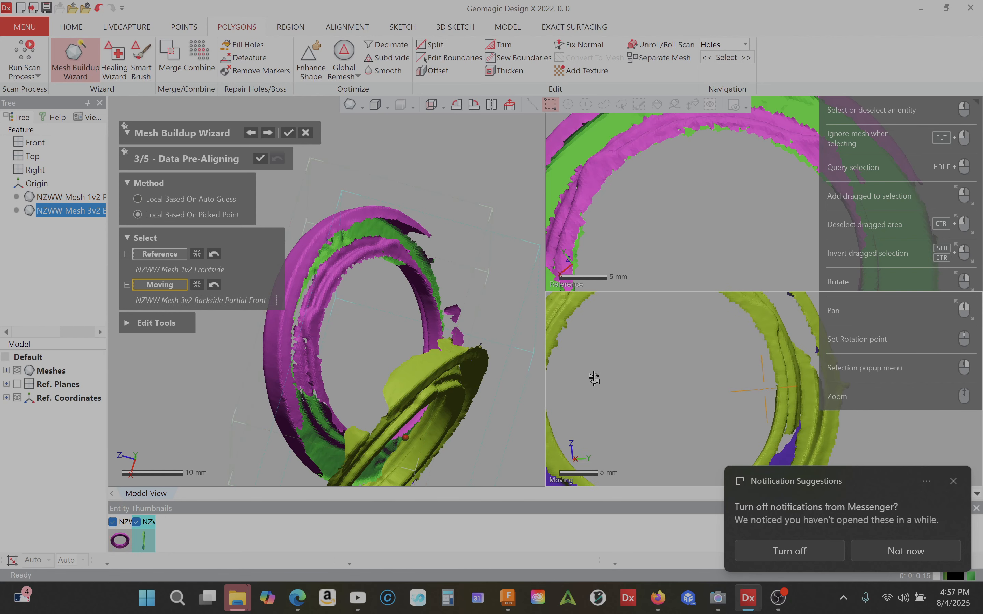
right_drag(632, 342, 670, 406)
mouse_move(789, 413)
right_down()
mouse_move(819, 404)
mouse_move(805, 403)
right_up()
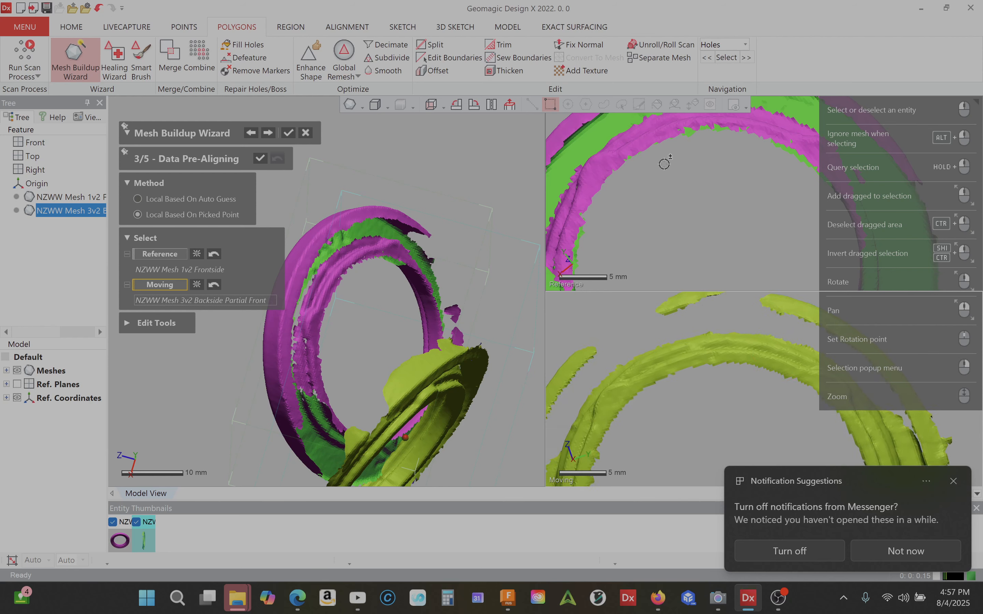
Pick a second point on the reference frontside mesh, on the ragged inner rim edge across the ring from the NZ lettering.
scroll(699, 155, up, 1)
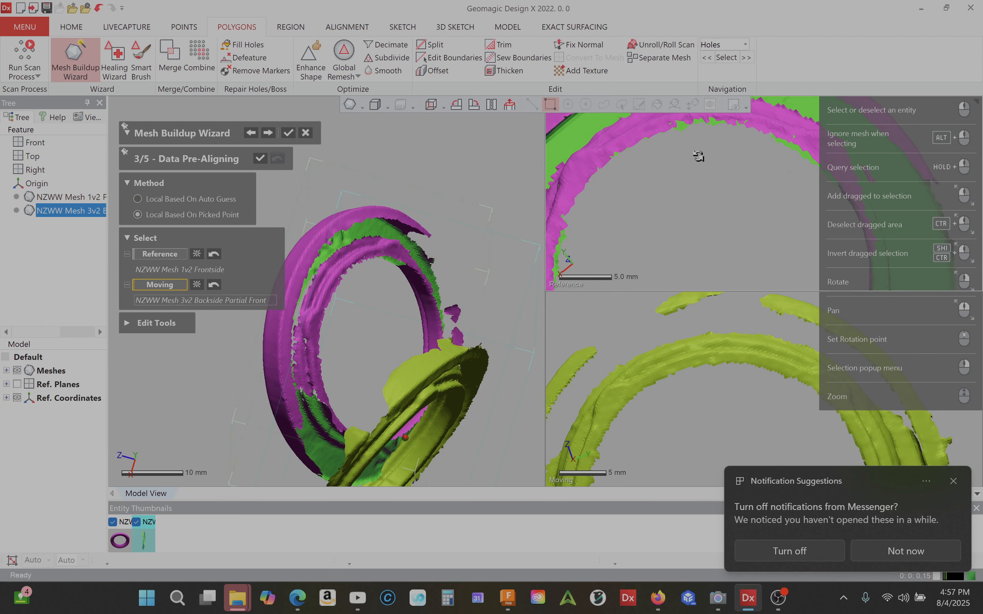
right_drag(700, 156, 680, 213)
scroll(676, 203, up, 2)
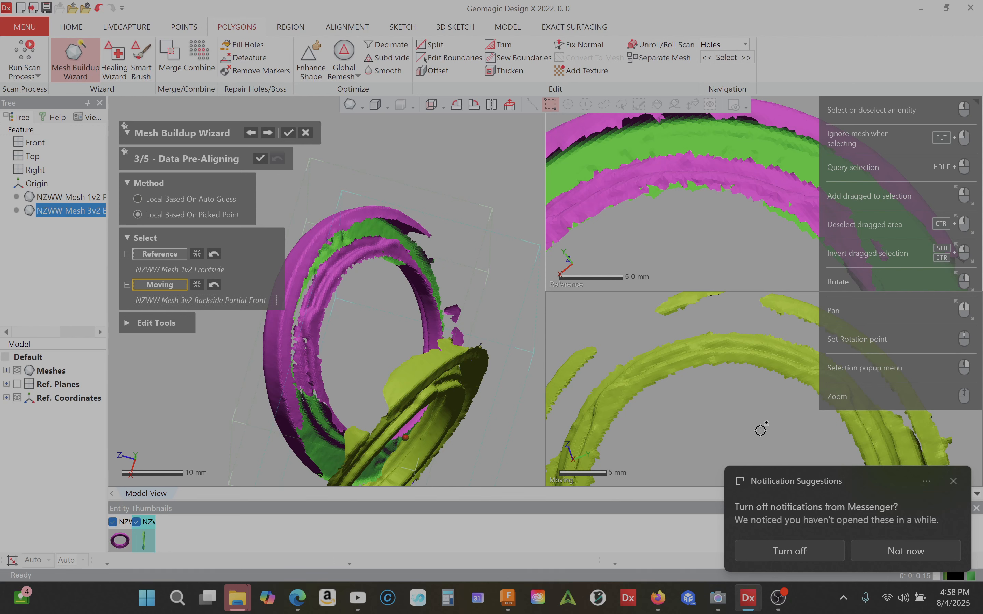
right_drag(771, 419, 780, 430)
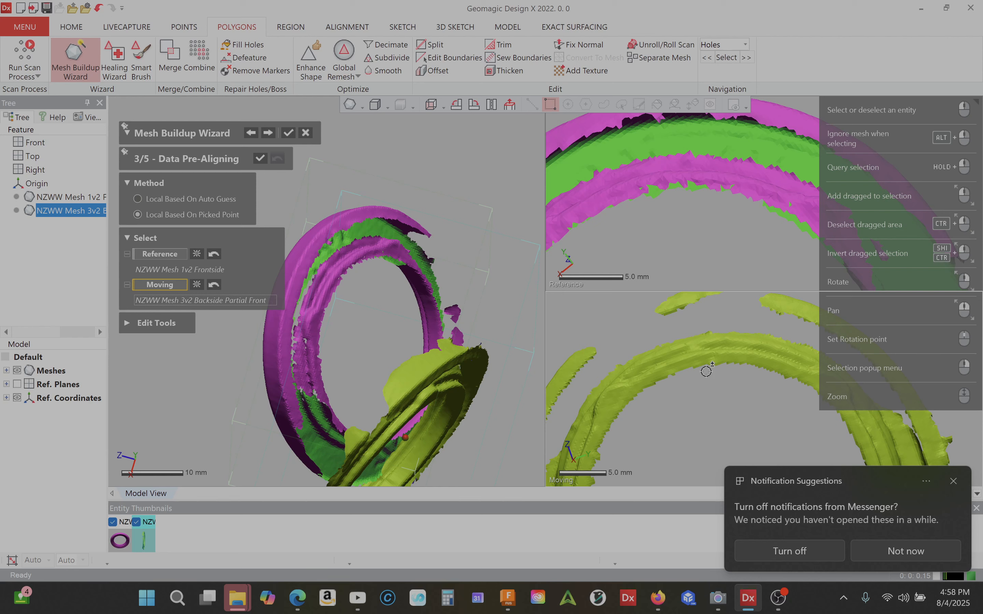
scroll(659, 185, up, 2)
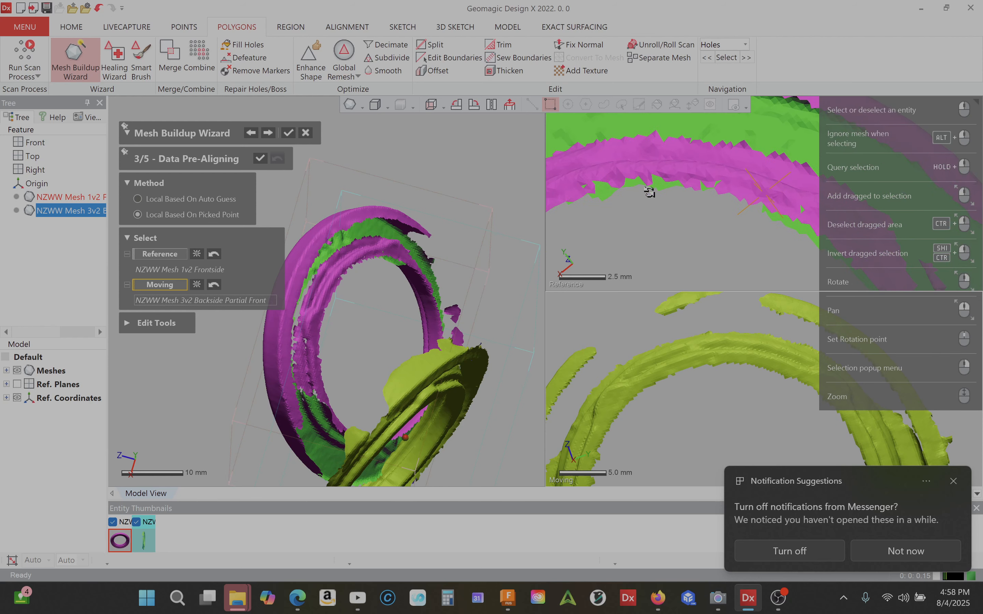
click(613, 180)
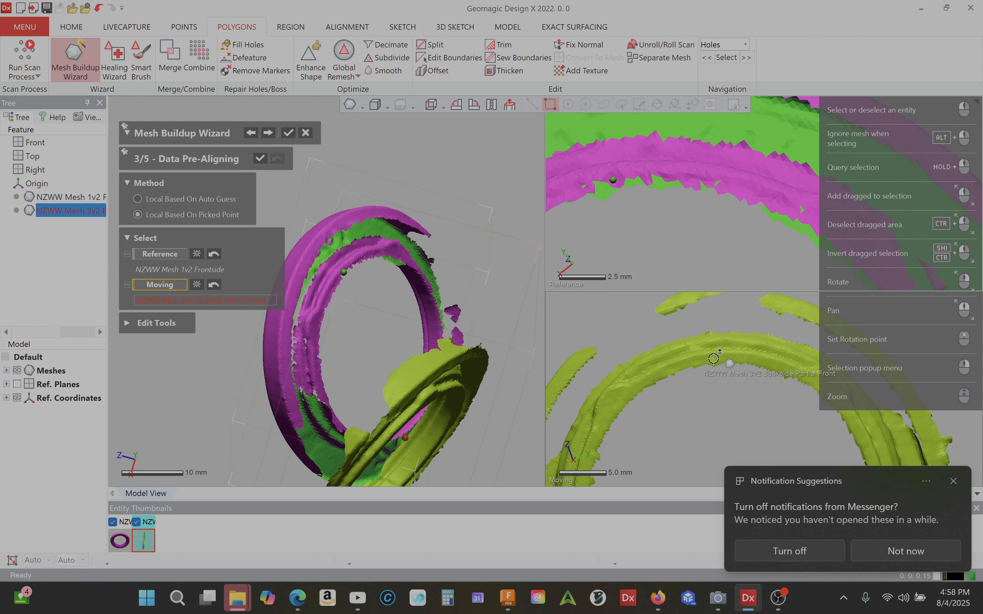
Pick the corresponding second point on the moving backside mesh, on the inner rim near its ragged edge.
scroll(715, 361, up, 4)
right_drag(695, 357, 660, 341)
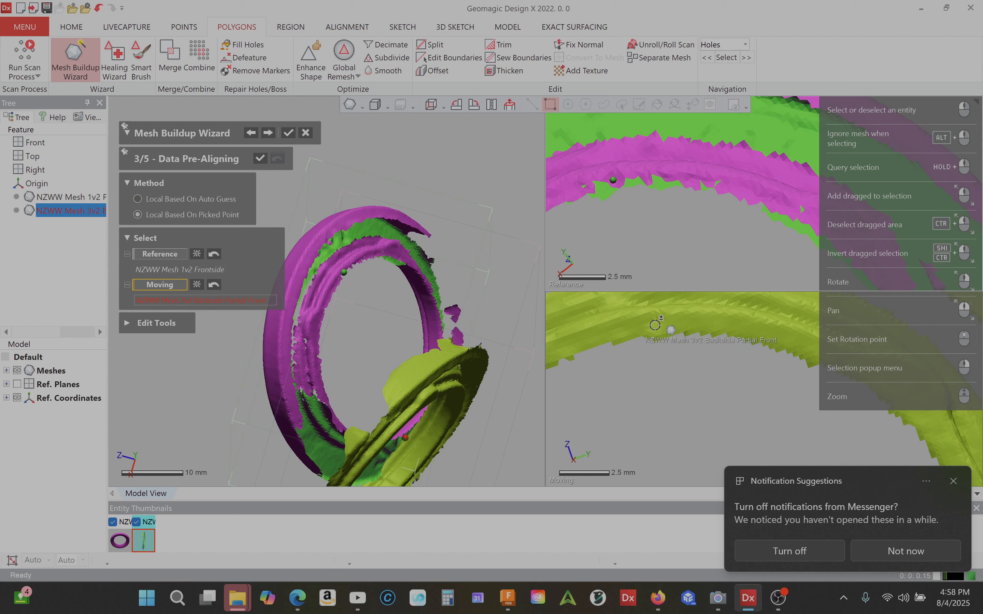
right_drag(662, 382, 663, 371)
mouse_move(770, 407)
right_down()
mouse_move(787, 396)
mouse_move(777, 391)
mouse_move(780, 407)
right_up()
mouse_move(658, 380)
right_down()
mouse_move(658, 402)
mouse_move(674, 372)
right_up()
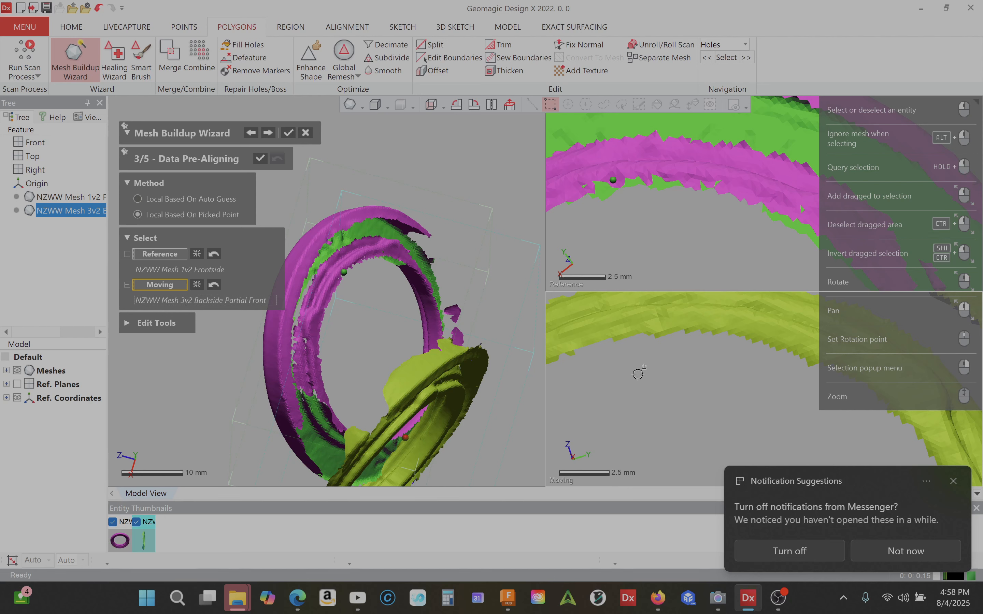
click(655, 322)
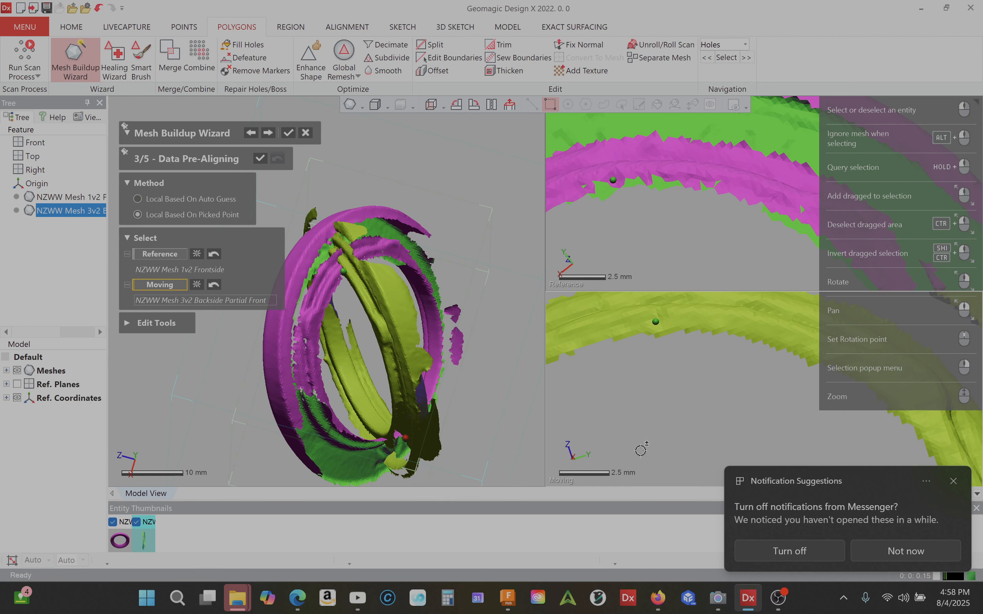
Examine the reference frontside mesh and the moving backside mesh around the whole ring for a third feature shared by both scans.
scroll(711, 250, down, 5)
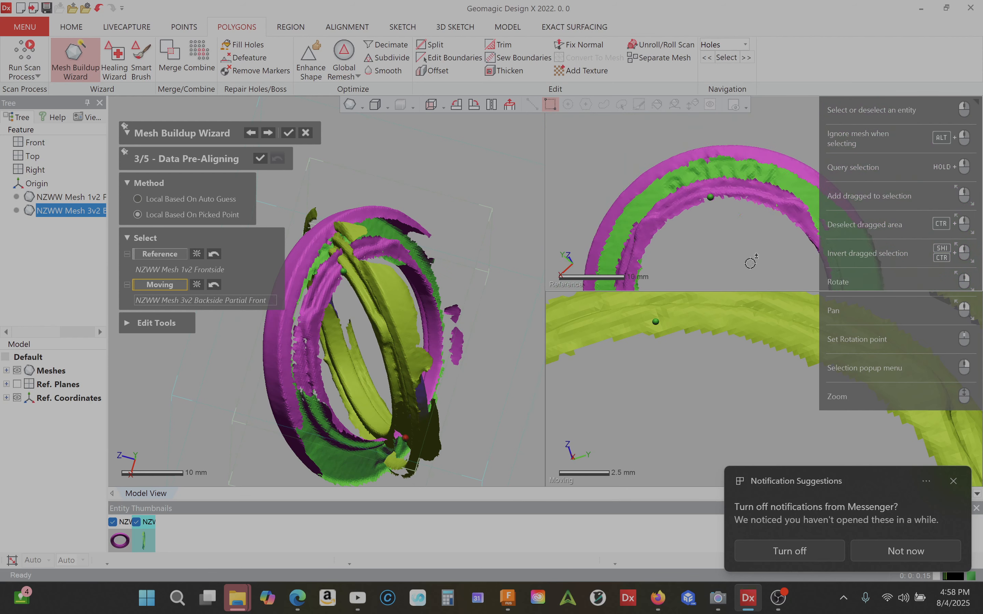
right_drag(755, 246, 724, 116)
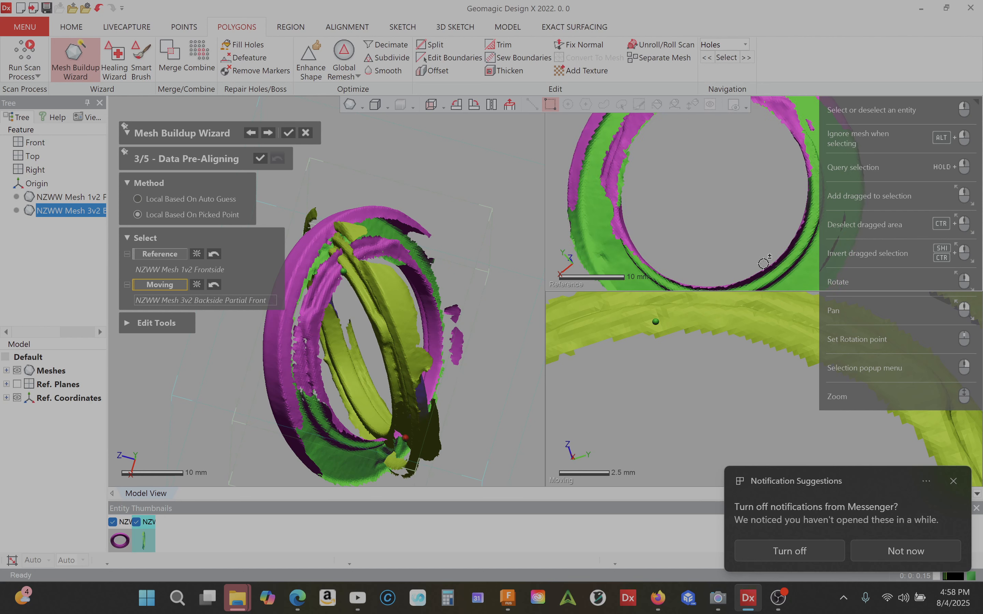
right_drag(763, 264, 793, 237)
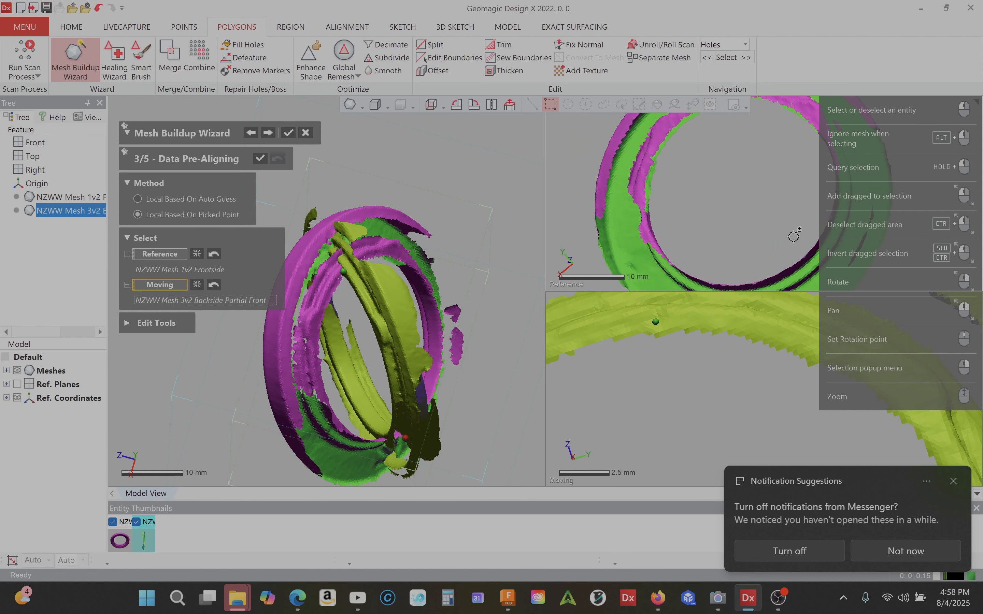
mouse_move(712, 175)
right_down()
mouse_move(772, 204)
mouse_move(698, 163)
right_up()
right_drag(726, 242, 699, 192)
scroll(671, 456, down, 5)
right_drag(677, 446, 697, 400)
scroll(700, 358, down, 3)
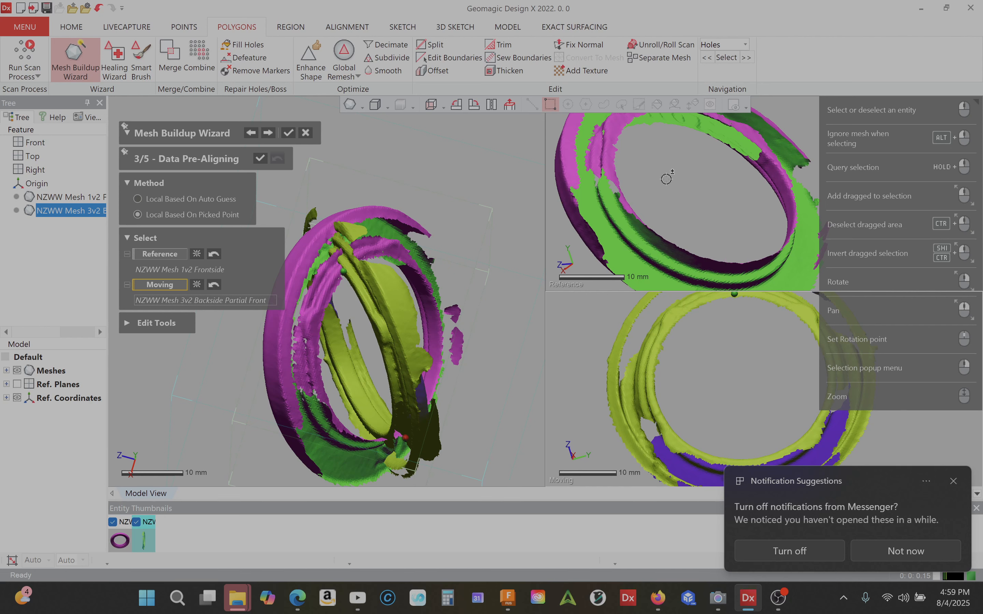
right_drag(668, 173, 734, 176)
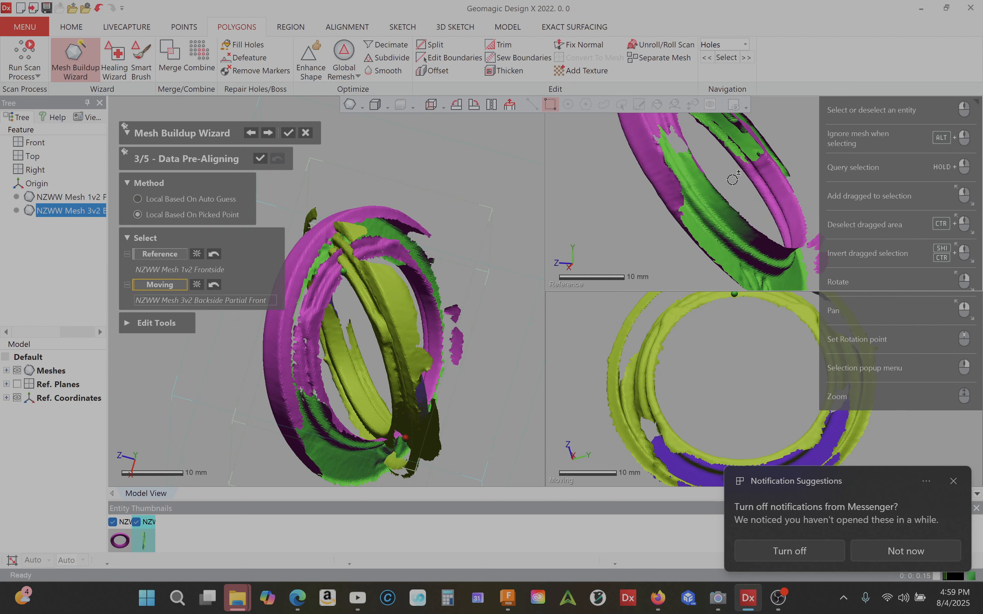
right_drag(711, 369, 728, 435)
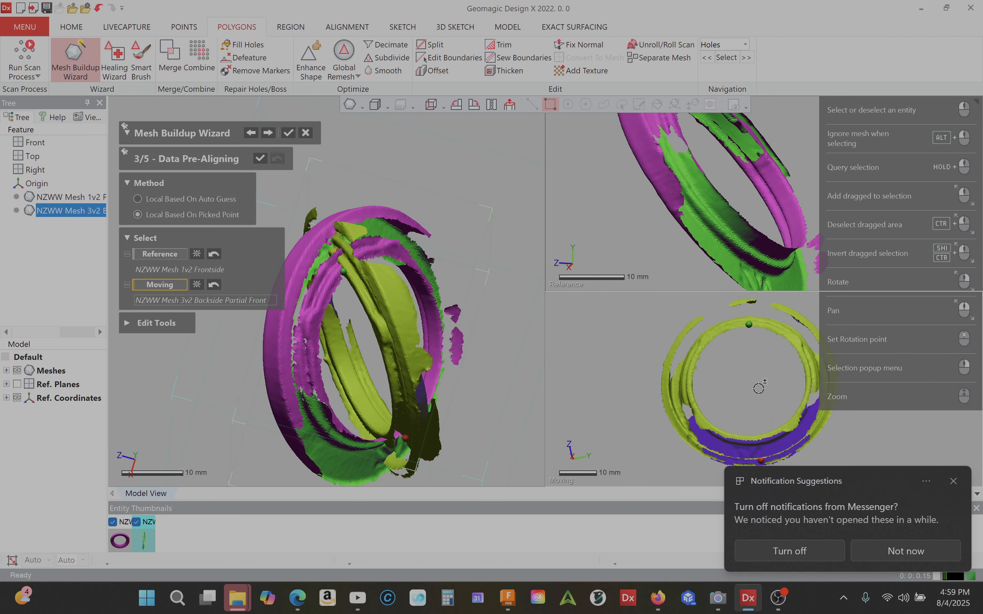
right_drag(758, 388, 773, 408)
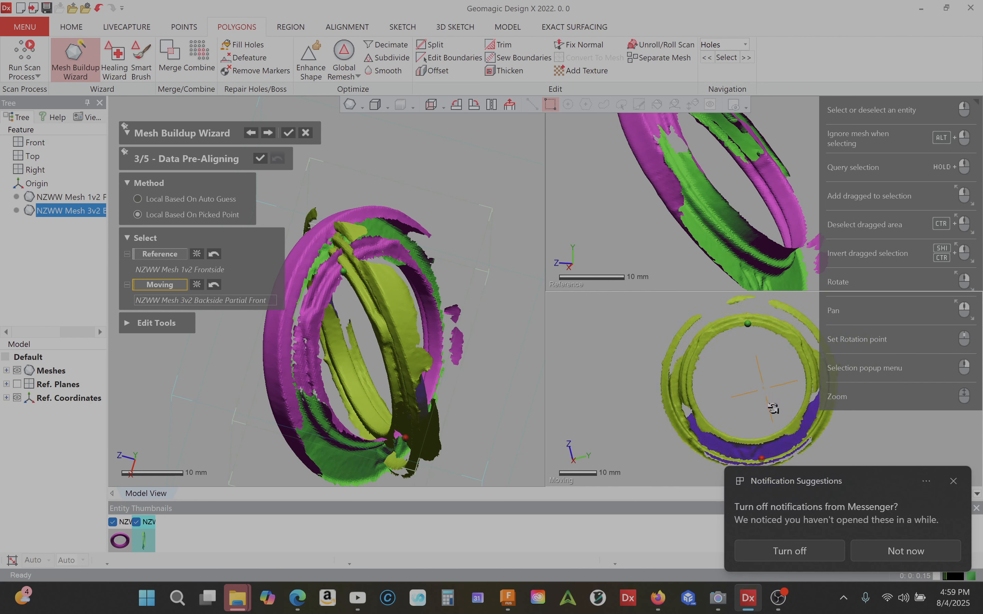
Compare the ring faces and inner rims of the reference and moving meshes, using the two picked points for orientation.
right_drag(701, 190, 618, 250)
right_drag(728, 211, 747, 243)
right_drag(717, 182, 680, 171)
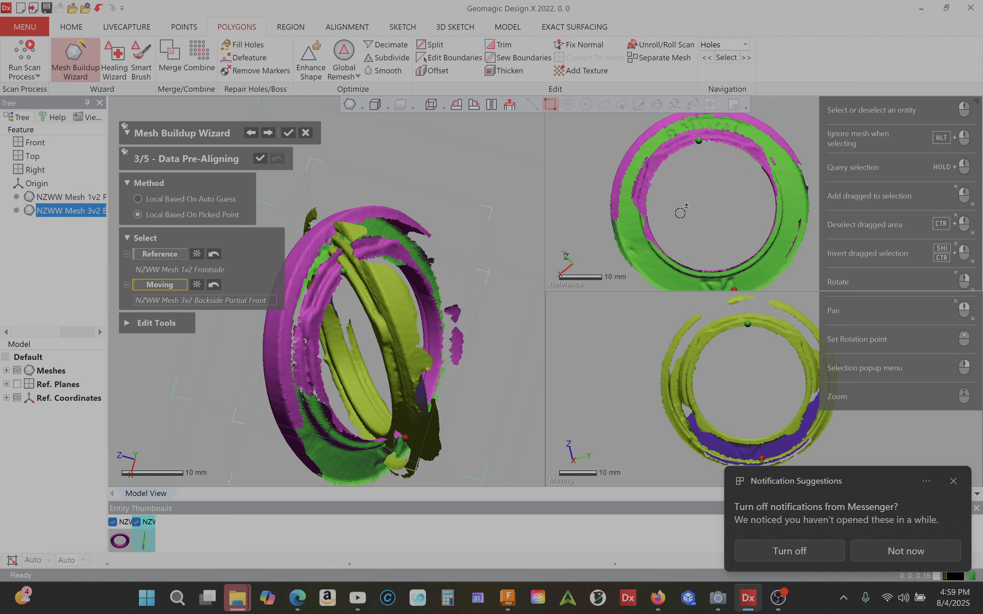
right_drag(681, 213, 681, 207)
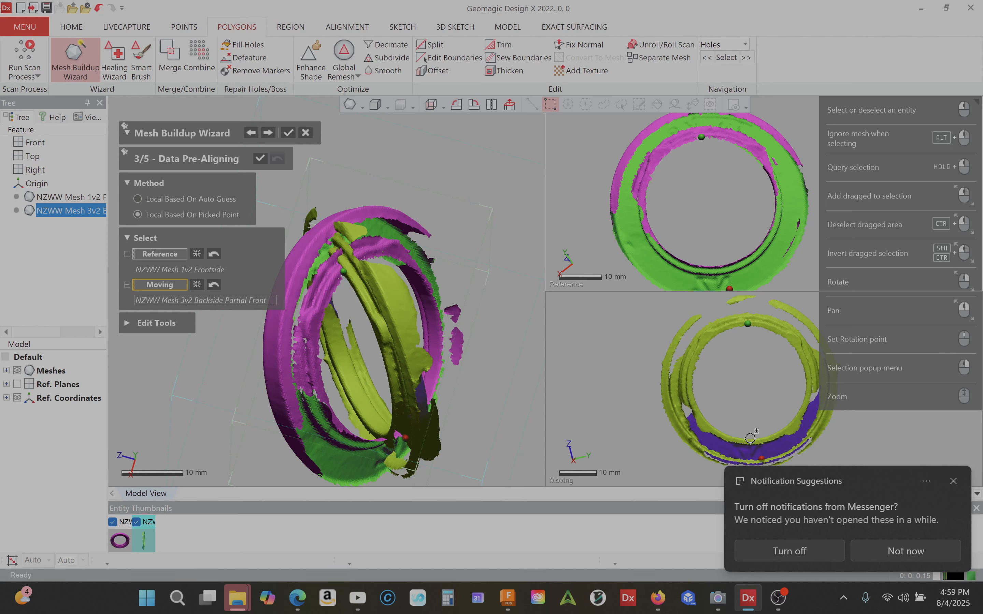
scroll(746, 400, up, 5)
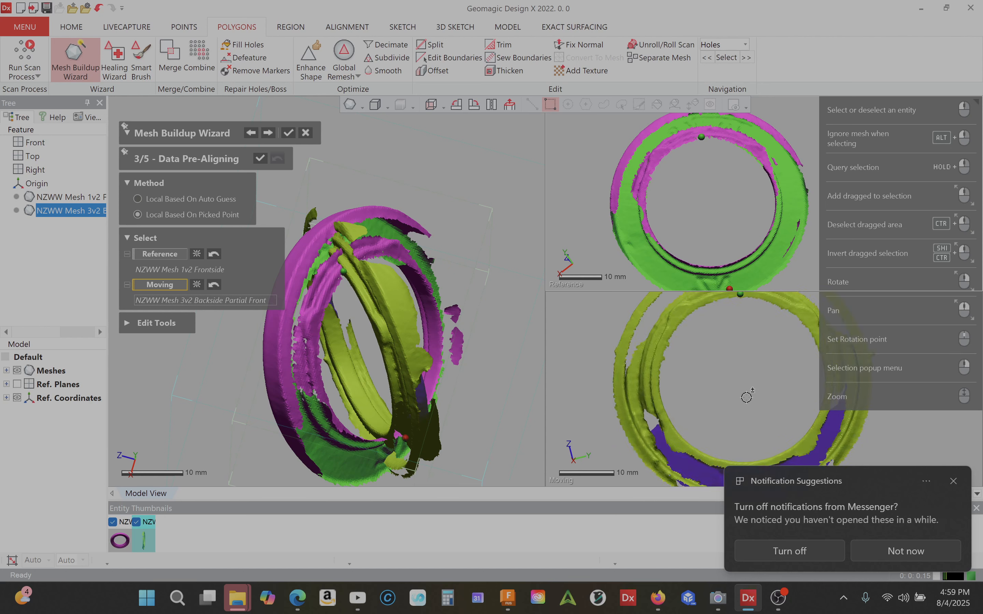
scroll(746, 398, up, 1)
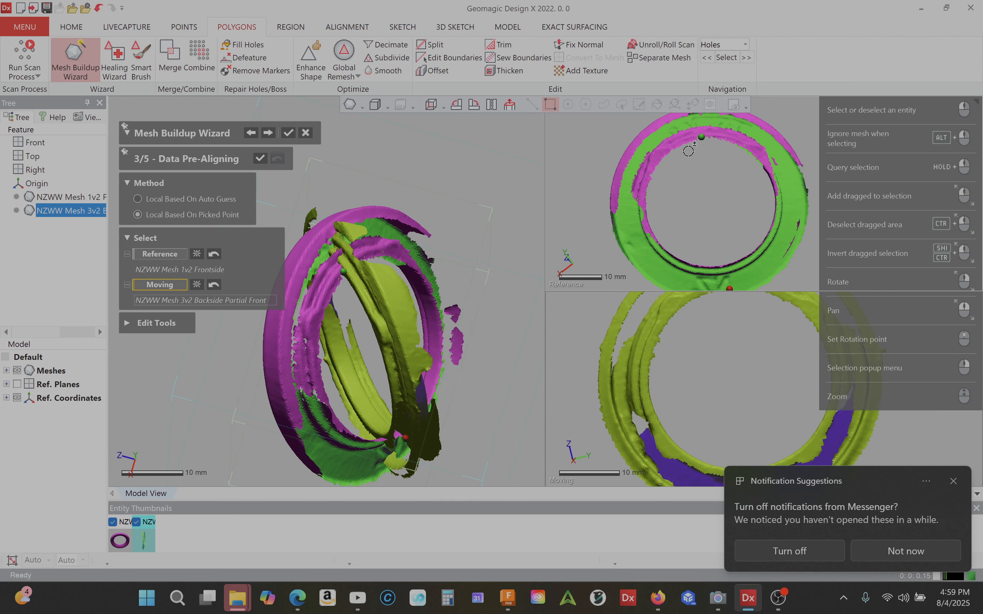
right_drag(707, 190, 684, 202)
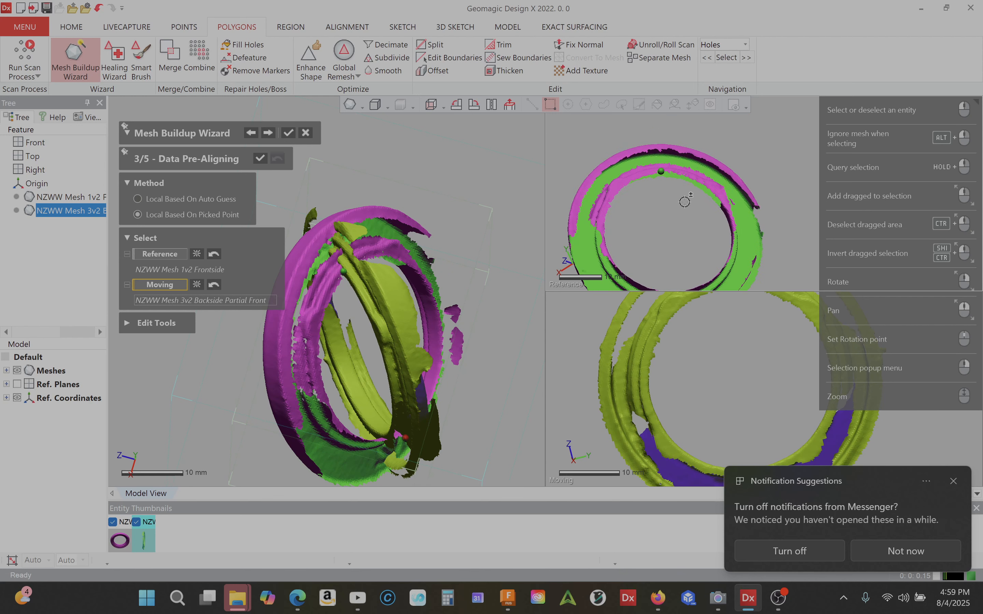
right_drag(669, 245, 669, 273)
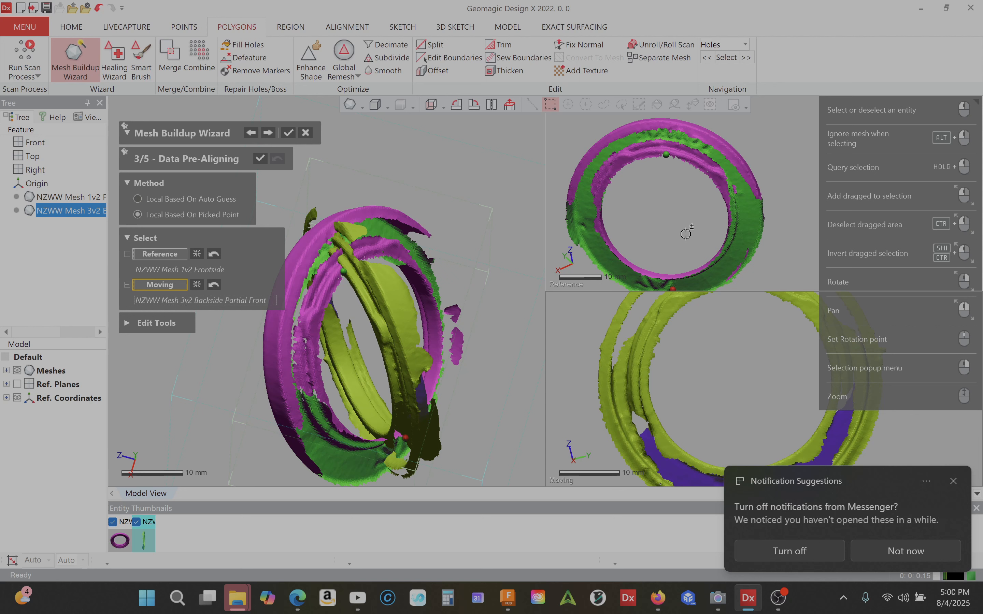
right_drag(686, 233, 613, 208)
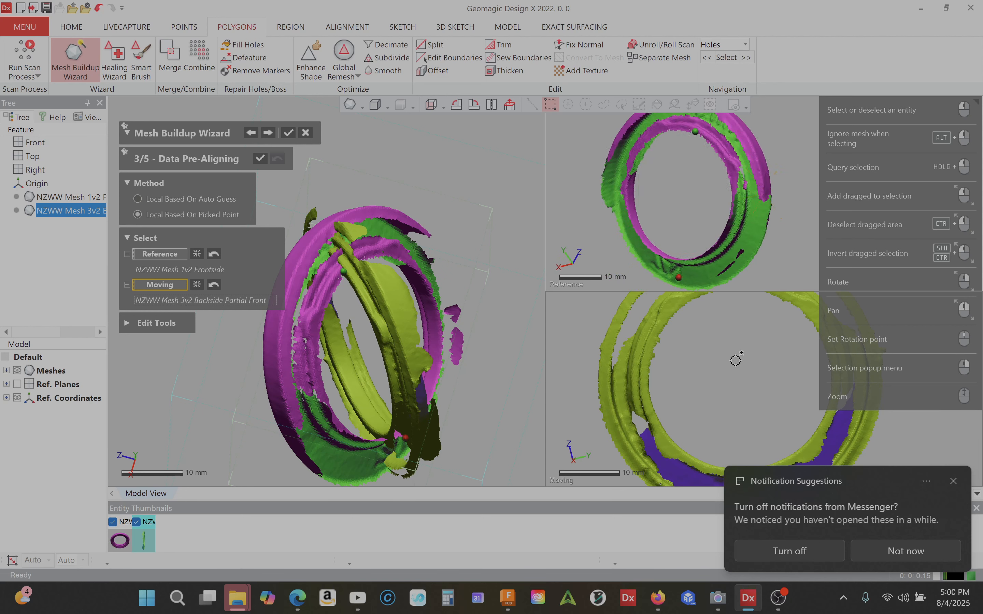
right_drag(736, 360, 643, 387)
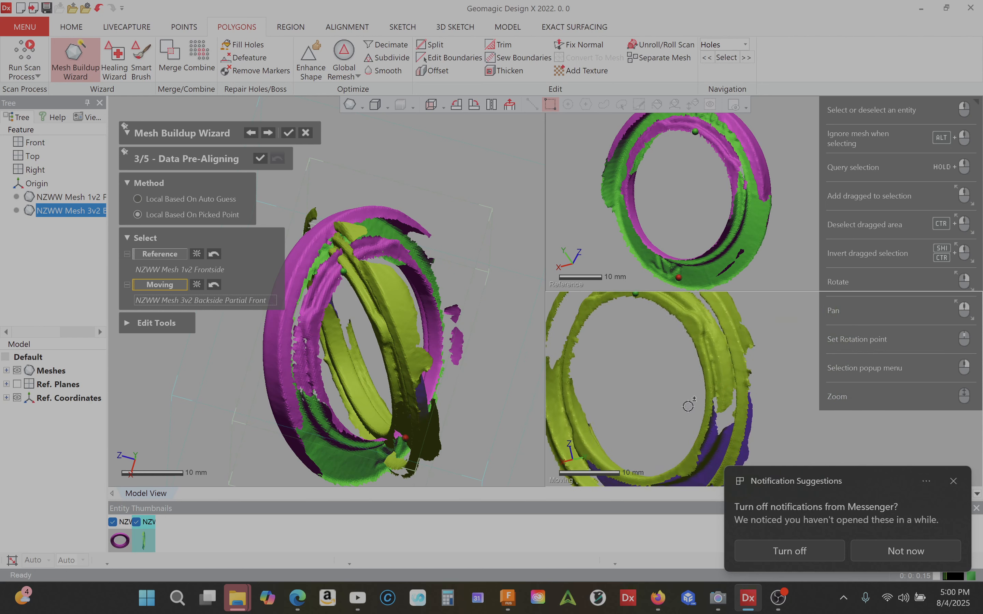
right_drag(793, 350, 742, 336)
Inspect the stepped inner wall and outer band of the reference frontside mesh from several angles for a usable third point.
right_drag(788, 241, 680, 220)
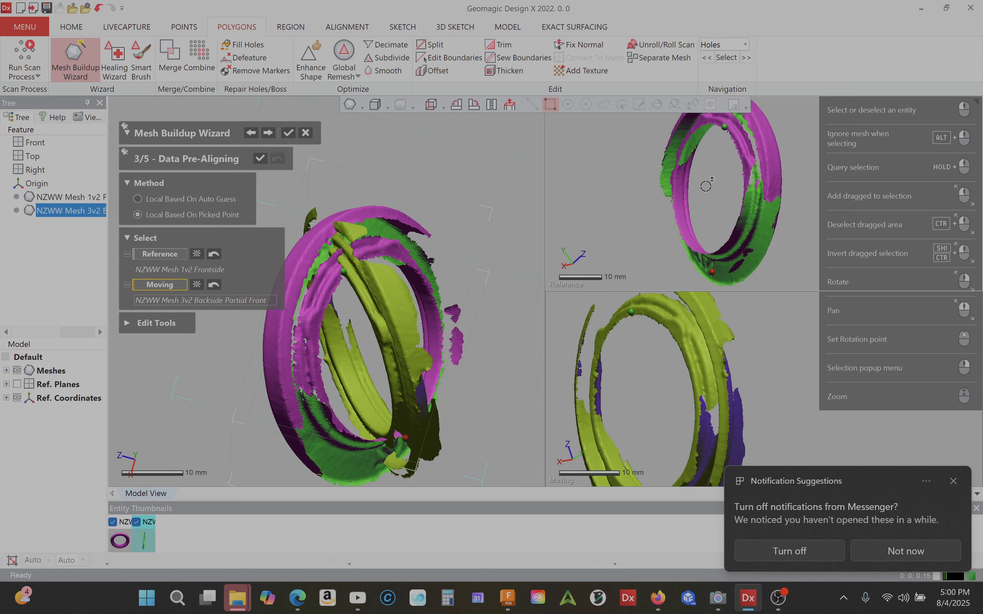
scroll(687, 212, down, 3)
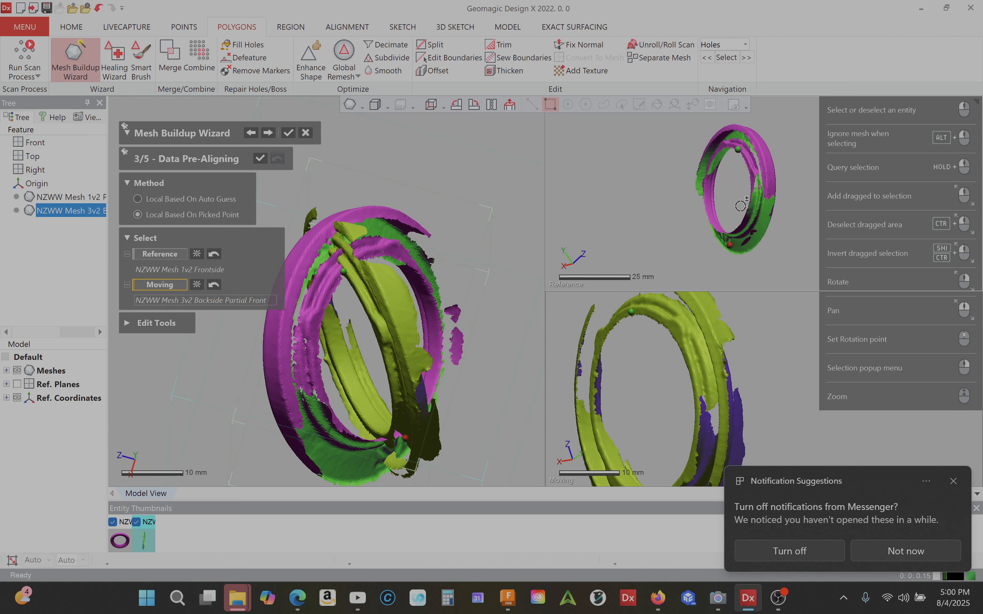
right_drag(719, 201, 811, 198)
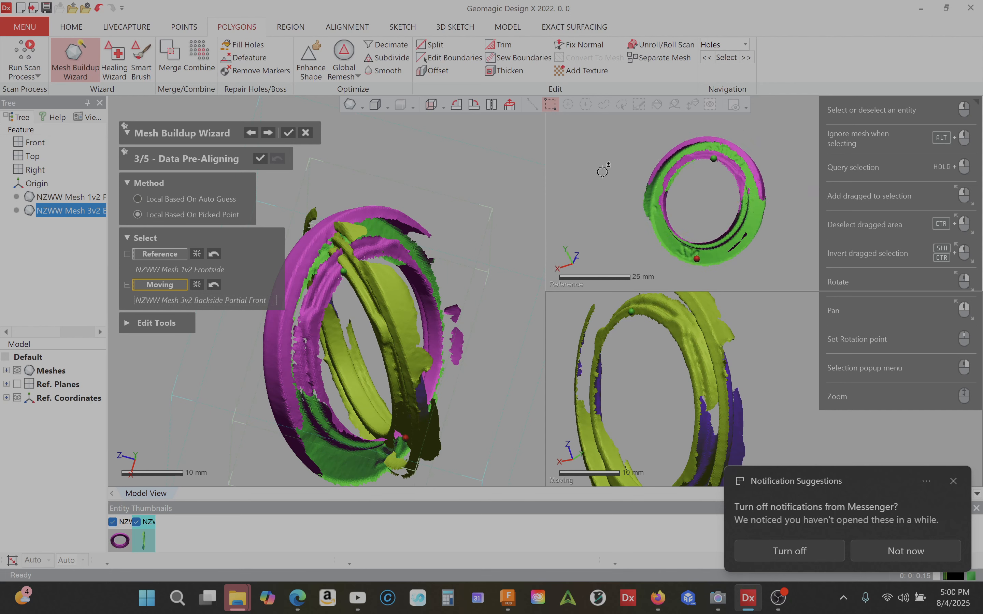
right_drag(583, 159, 580, 186)
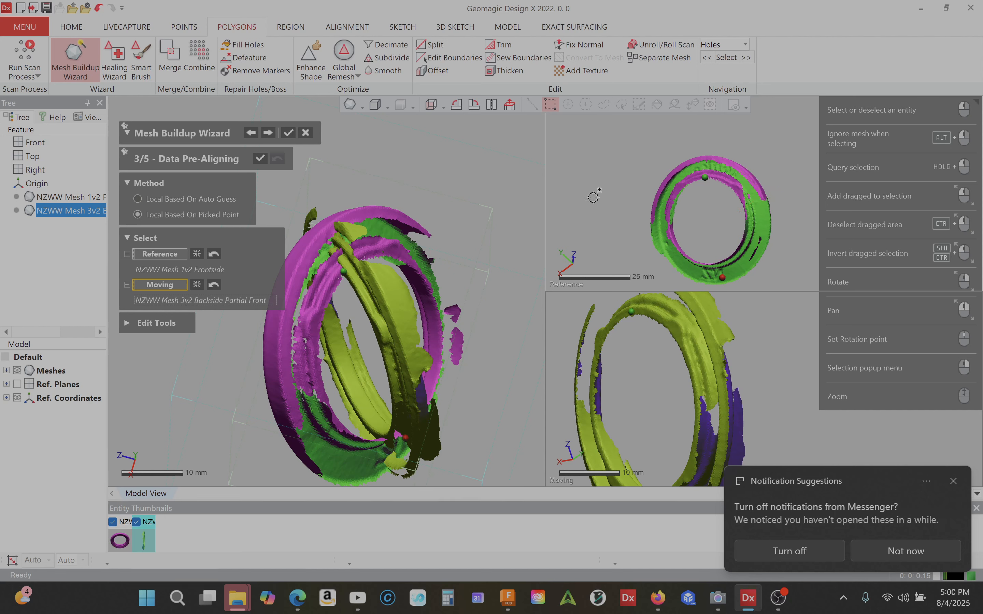
mouse_move(722, 246)
right_down()
mouse_move(699, 239)
mouse_move(710, 243)
right_up()
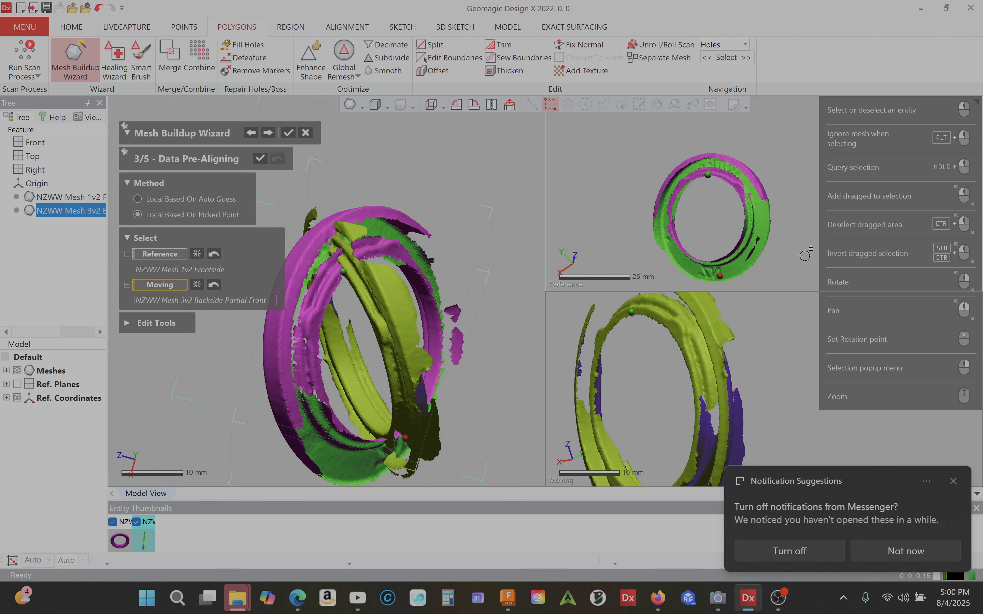
mouse_move(812, 252)
right_down()
mouse_move(792, 253)
mouse_move(814, 259)
right_up()
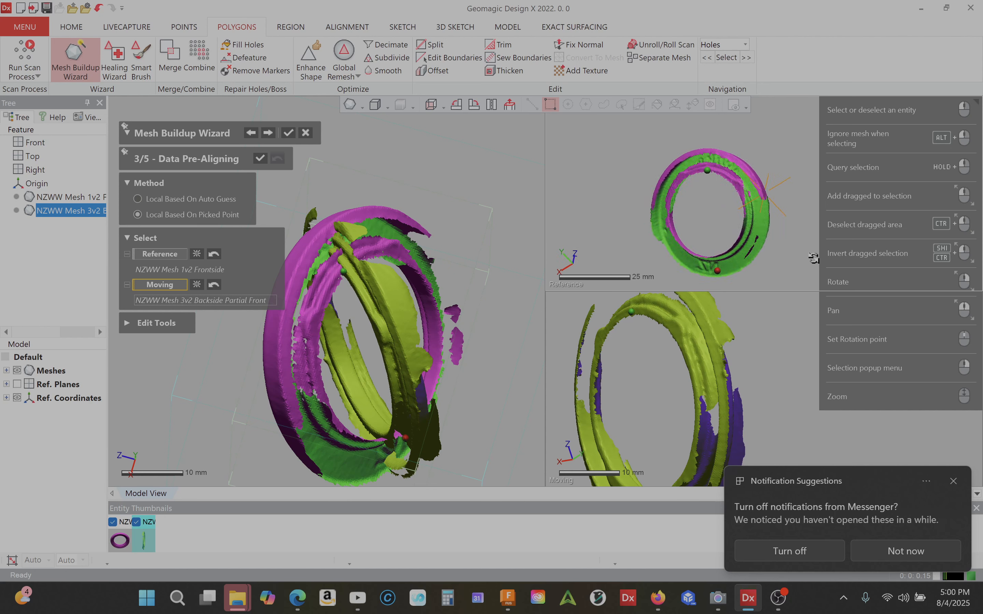
right_drag(804, 170, 784, 157)
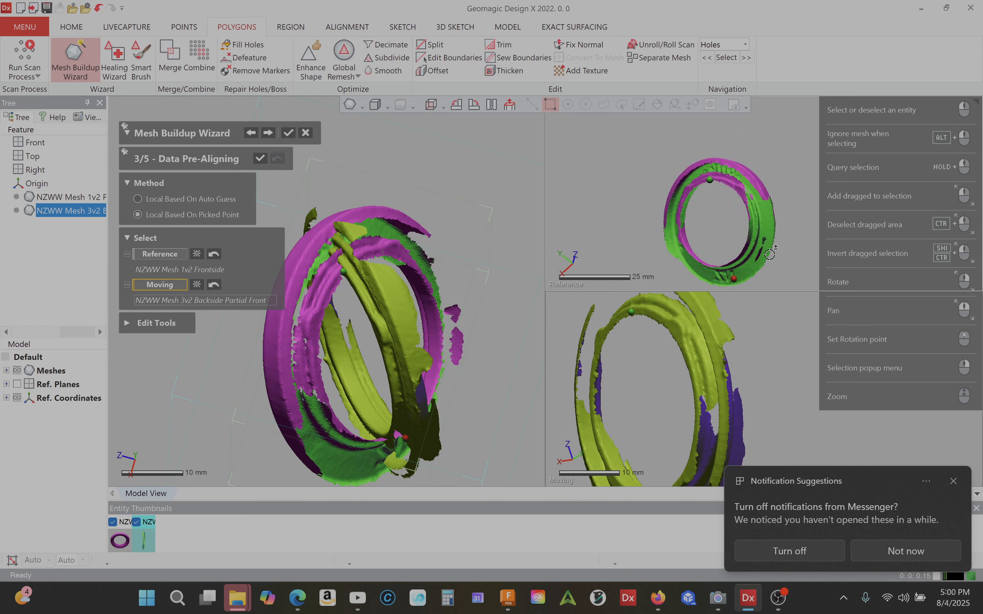
scroll(769, 254, up, 3)
right_drag(684, 226, 656, 175)
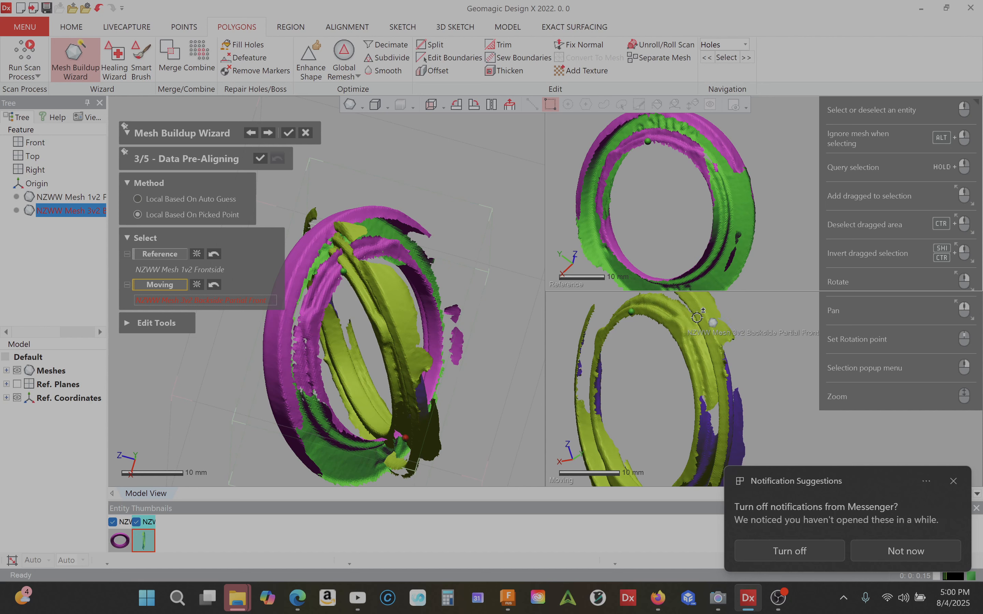
right_drag(782, 203, 686, 194)
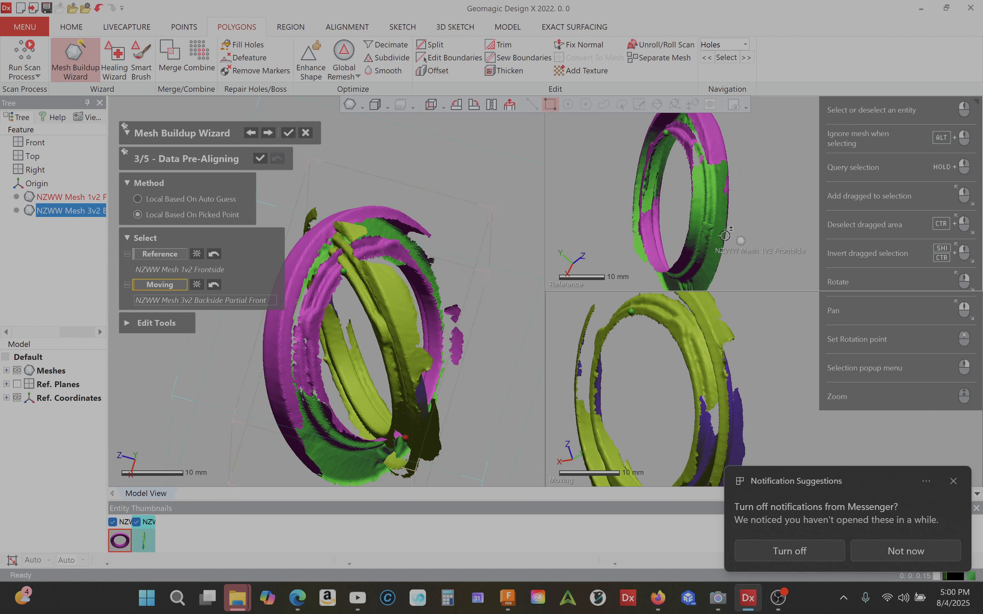
Compare the tilted side profiles of the reference frontside mesh and the moving backside mesh to find a third shared location.
right_drag(758, 374, 725, 365)
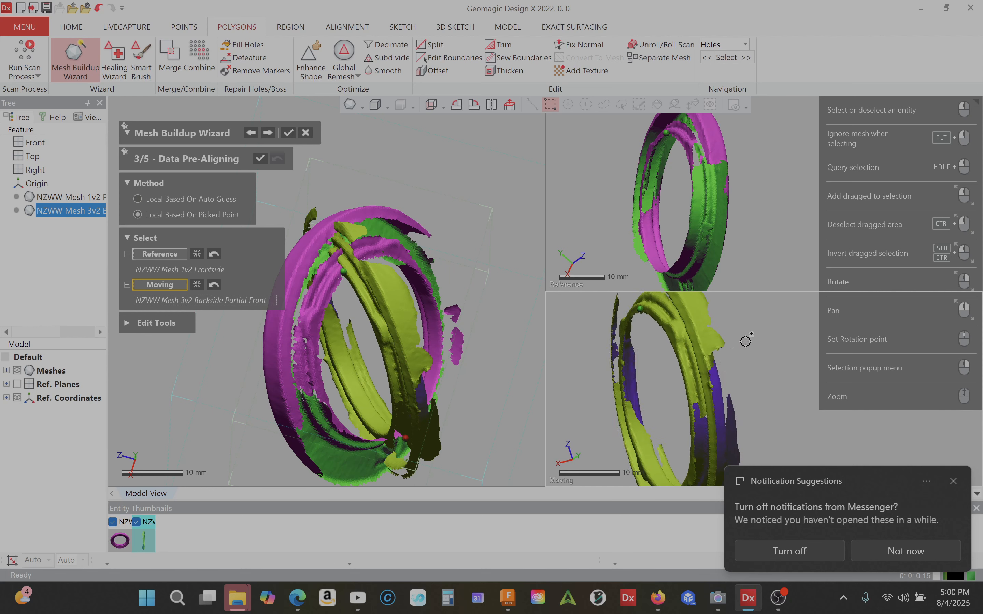
scroll(727, 369, up, 2)
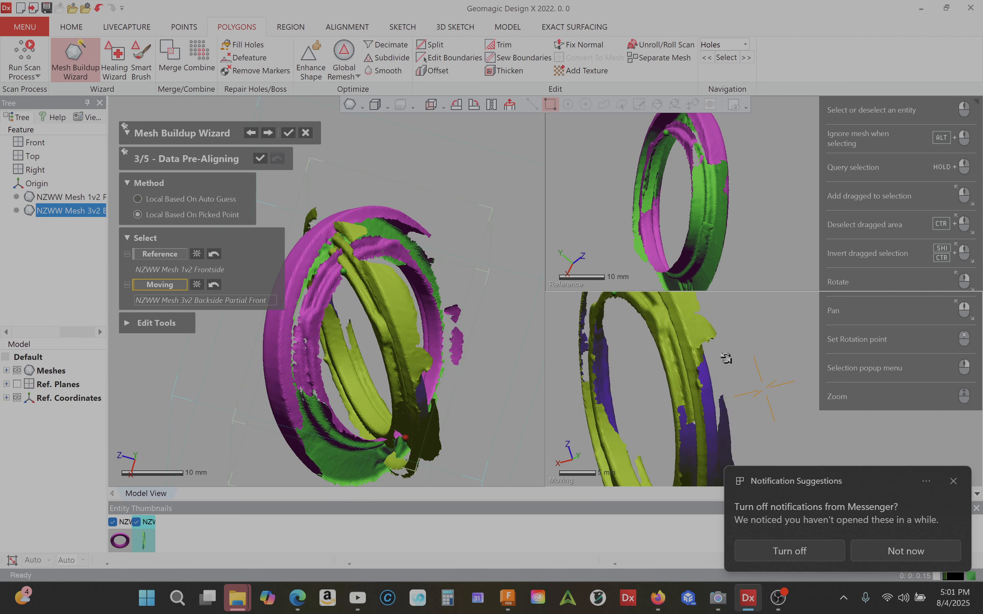
scroll(726, 359, down, 2)
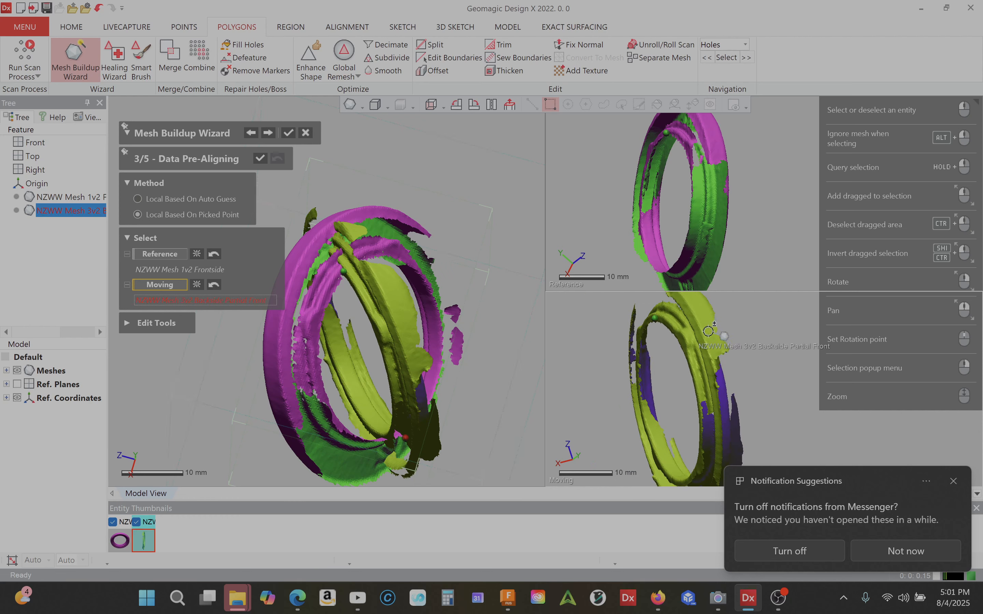
mouse_move(756, 197)
right_down()
mouse_move(730, 216)
mouse_move(756, 212)
right_up()
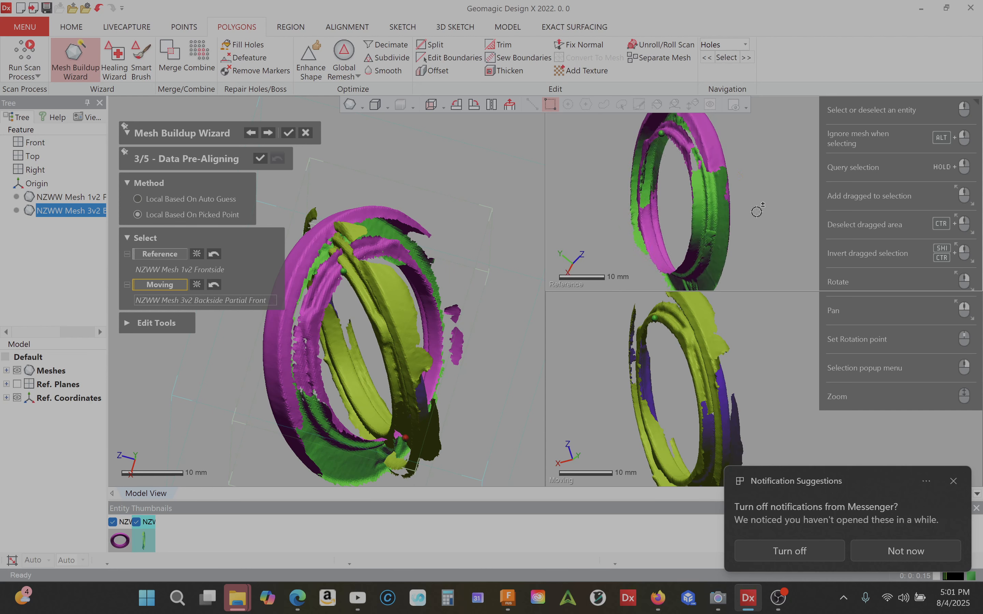
right_drag(751, 175, 776, 247)
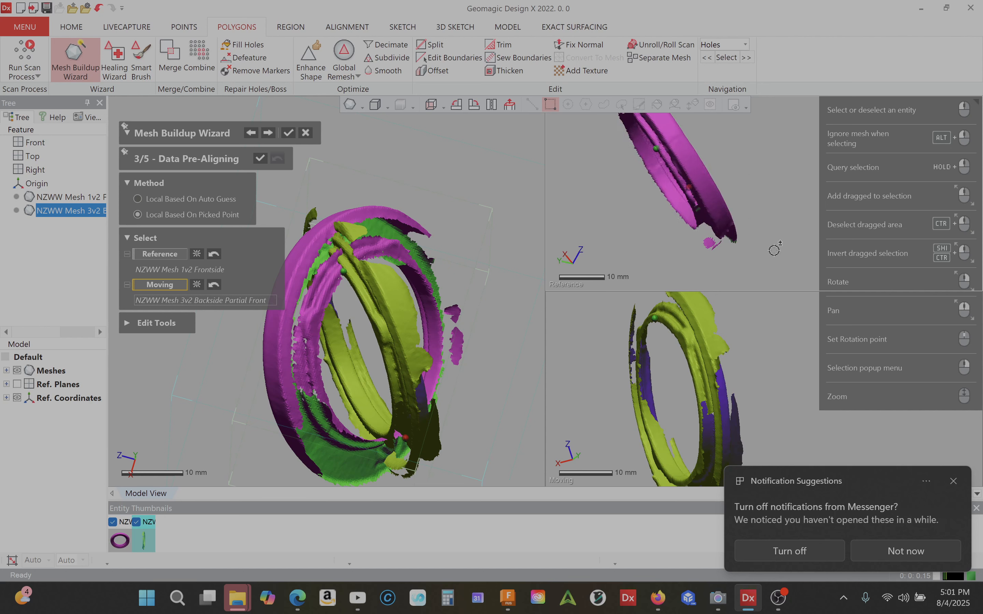
mouse_move(748, 320)
right_down()
mouse_move(763, 394)
mouse_move(759, 378)
right_up()
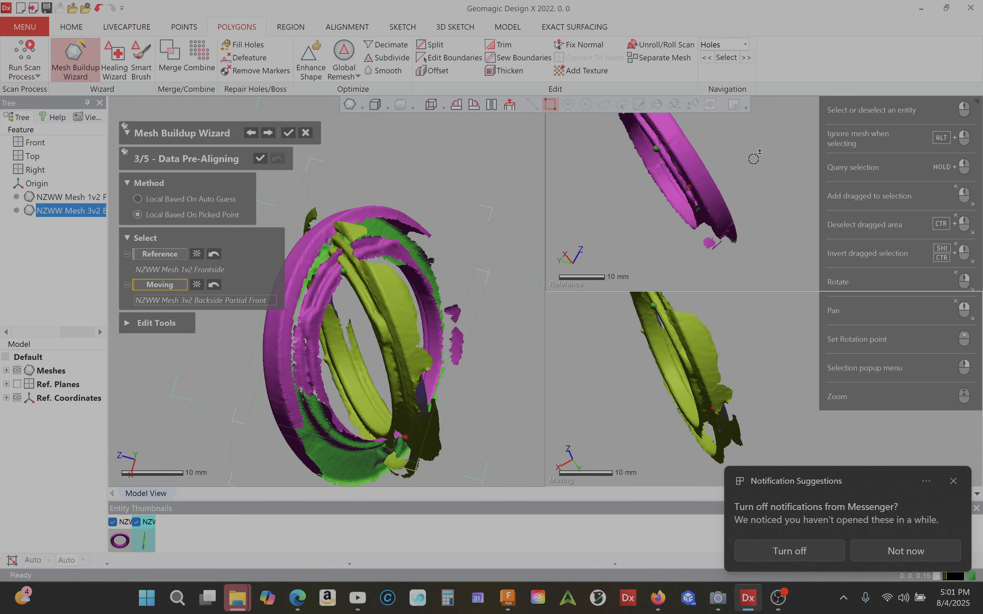
mouse_move(753, 158)
right_down()
mouse_move(762, 163)
mouse_move(752, 210)
mouse_move(733, 210)
mouse_move(706, 184)
mouse_move(726, 156)
mouse_move(718, 174)
right_up()
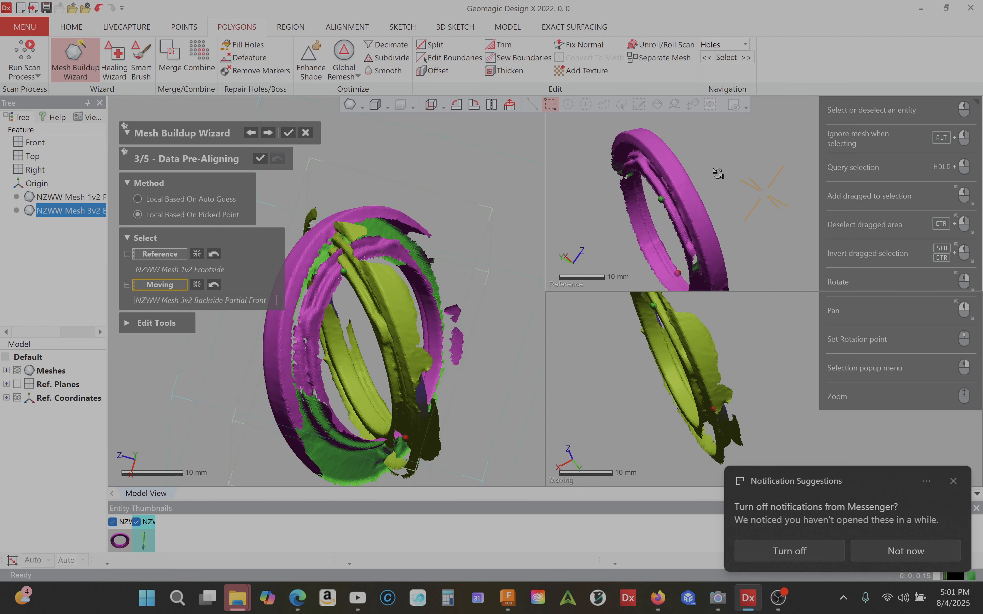
mouse_move(724, 337)
right_down()
mouse_move(766, 298)
mouse_move(754, 310)
mouse_move(738, 280)
mouse_move(712, 287)
mouse_move(702, 309)
right_up()
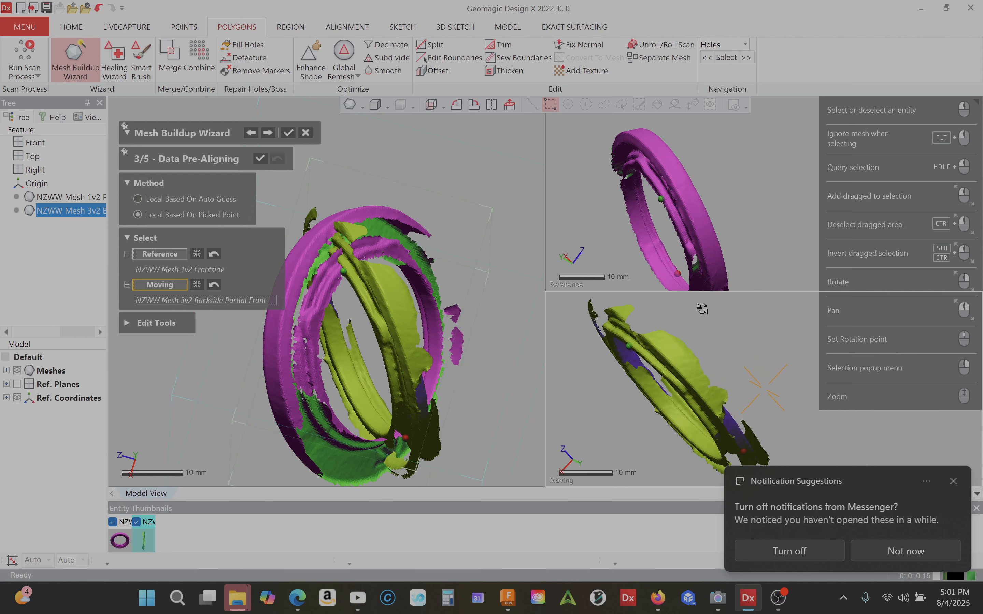
mouse_move(809, 346)
right_down()
mouse_move(786, 342)
mouse_move(778, 367)
mouse_move(809, 410)
mouse_move(786, 401)
right_up()
mouse_move(654, 323)
right_down()
mouse_move(744, 333)
mouse_move(755, 349)
mouse_move(740, 334)
right_up()
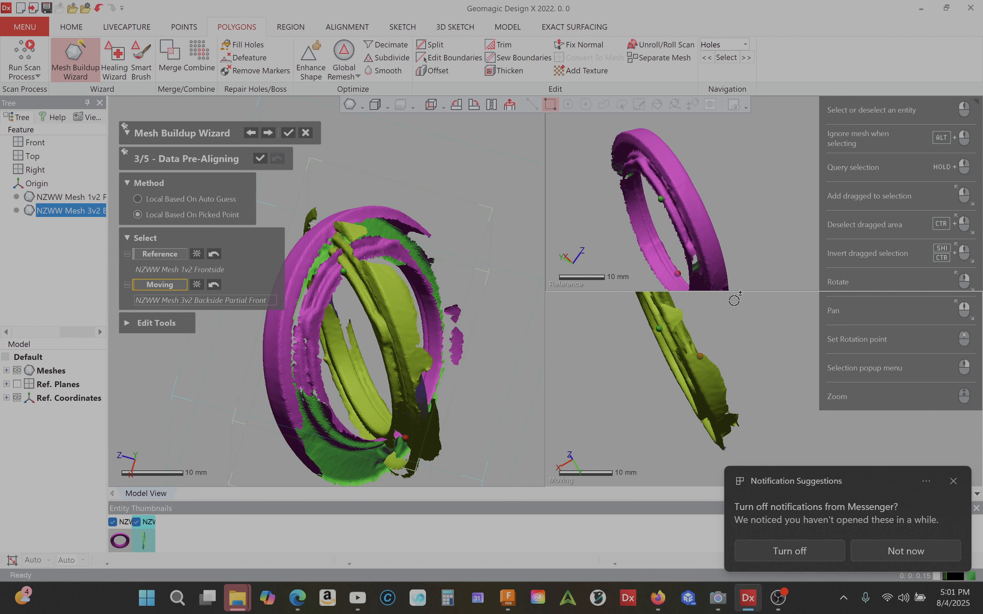
Examine the outer band between the red and green picked points close up on both the reference and moving meshes.
right_drag(729, 186, 708, 212)
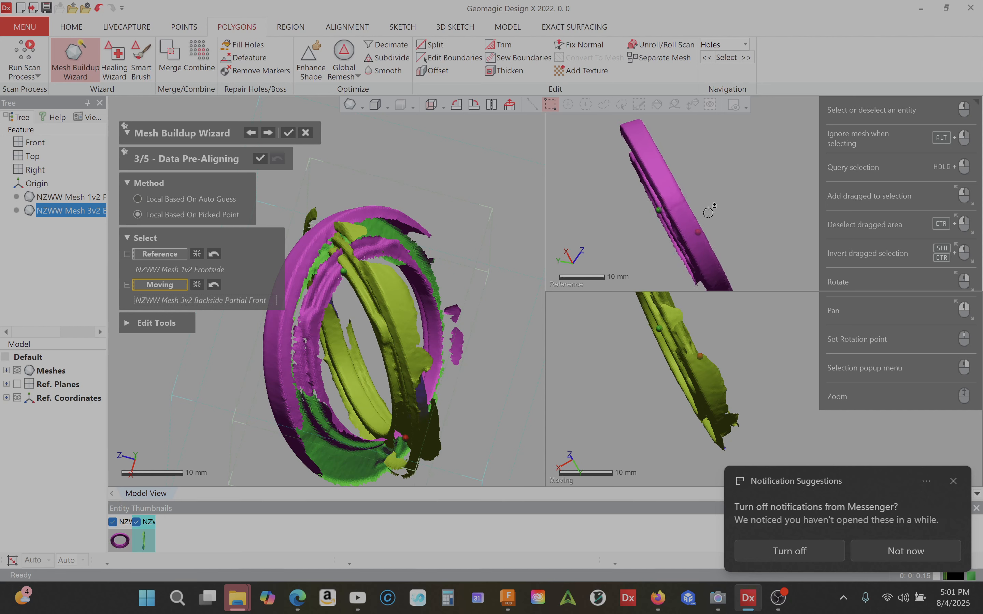
scroll(701, 214, up, 5)
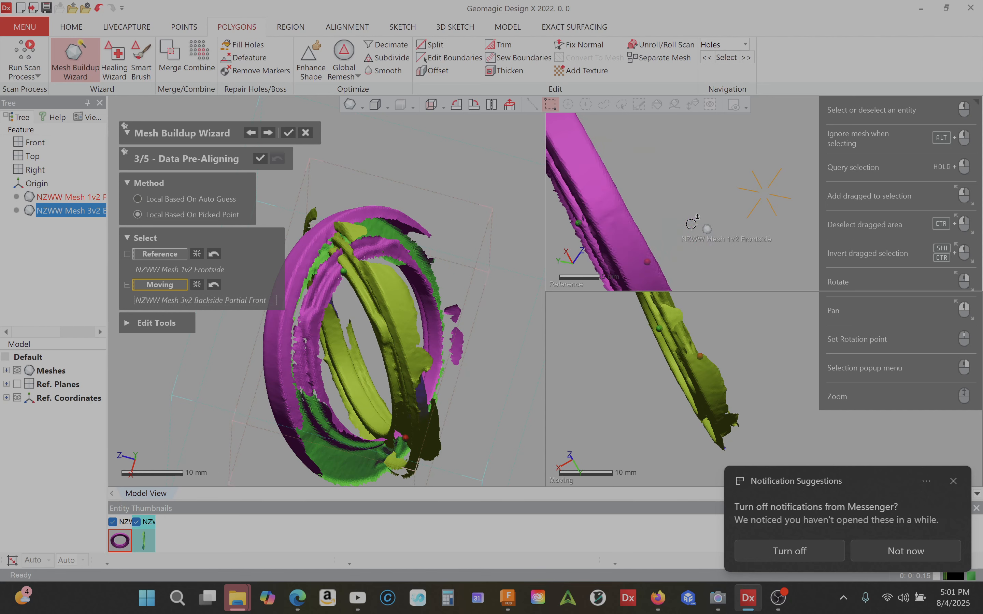
middle_drag(691, 223, 785, 161)
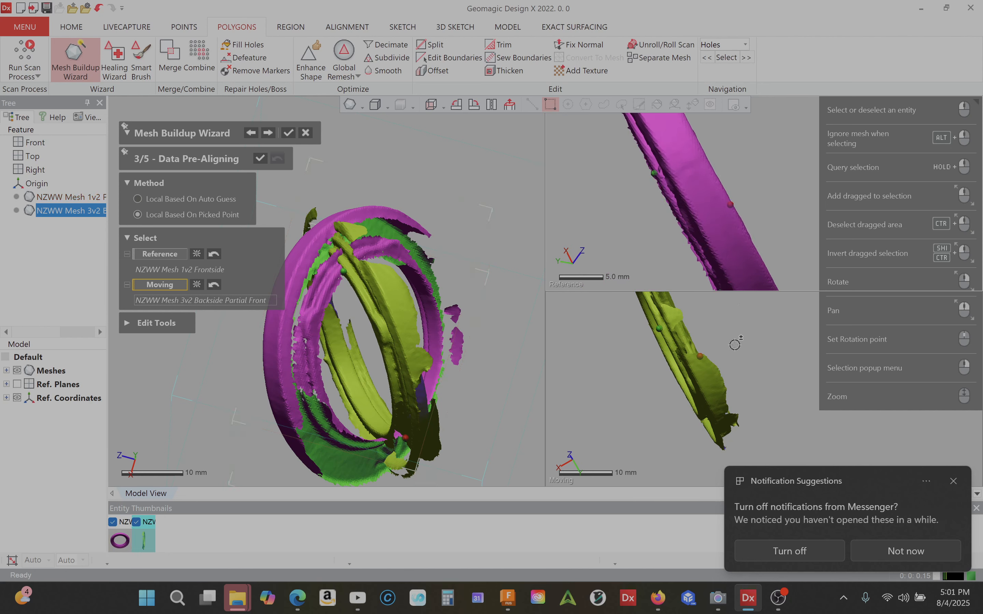
right_drag(735, 344, 749, 344)
mouse_move(748, 344)
middle_down()
mouse_move(761, 326)
mouse_move(714, 340)
middle_up()
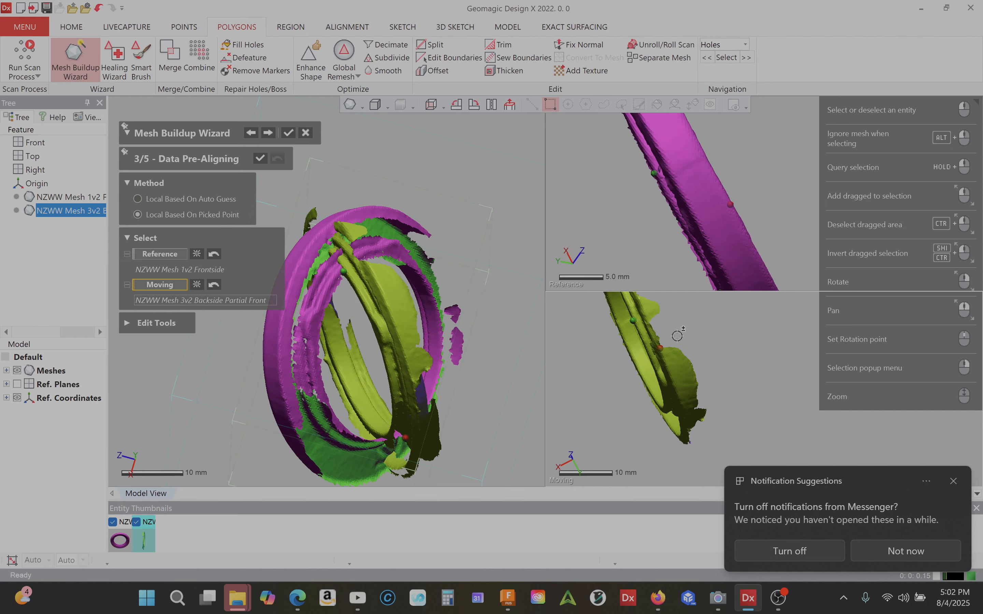
scroll(682, 175, up, 3)
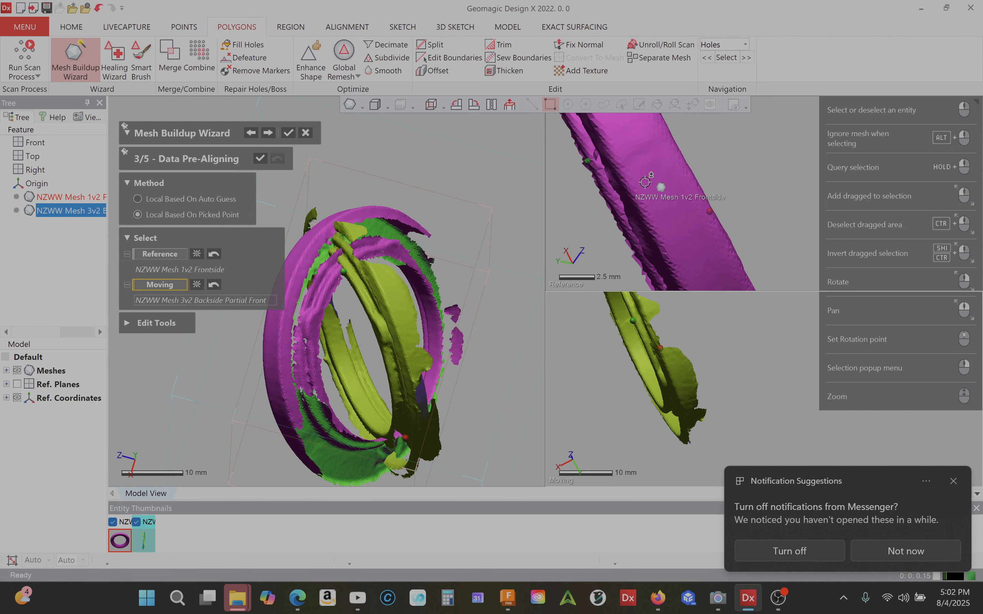
scroll(658, 329, up, 3)
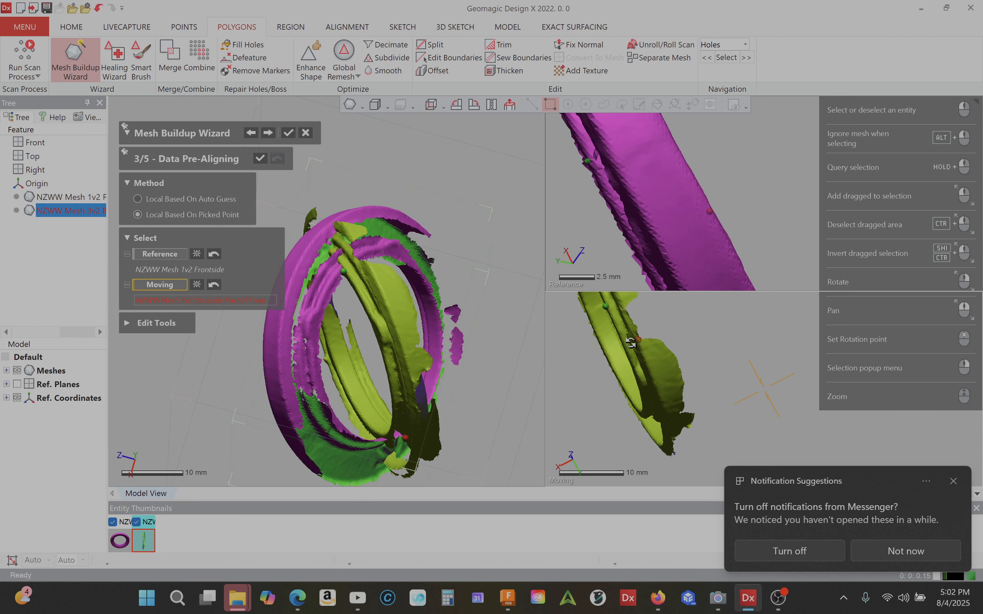
right_drag(700, 301, 695, 294)
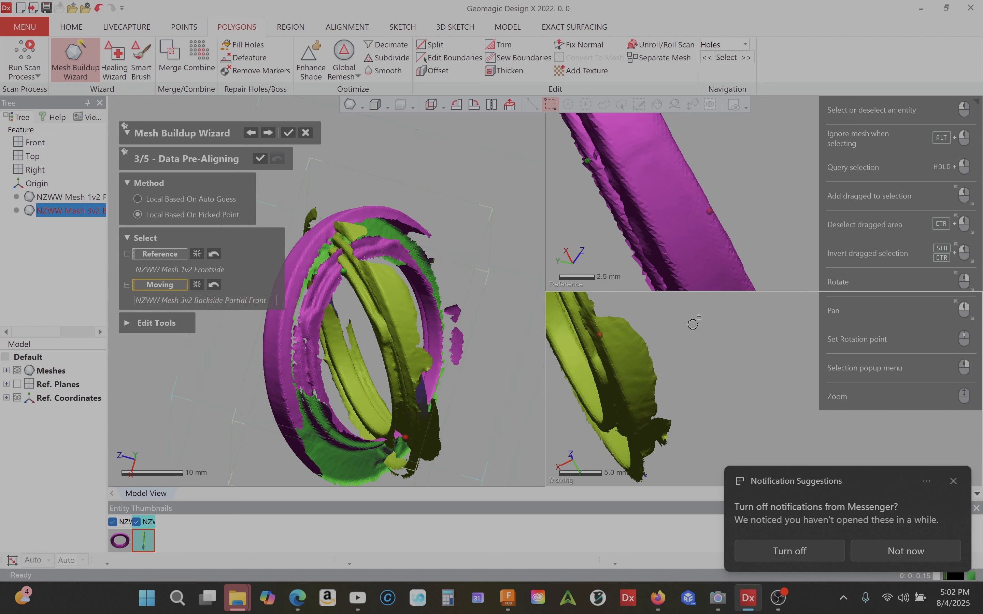
right_drag(693, 324, 811, 405)
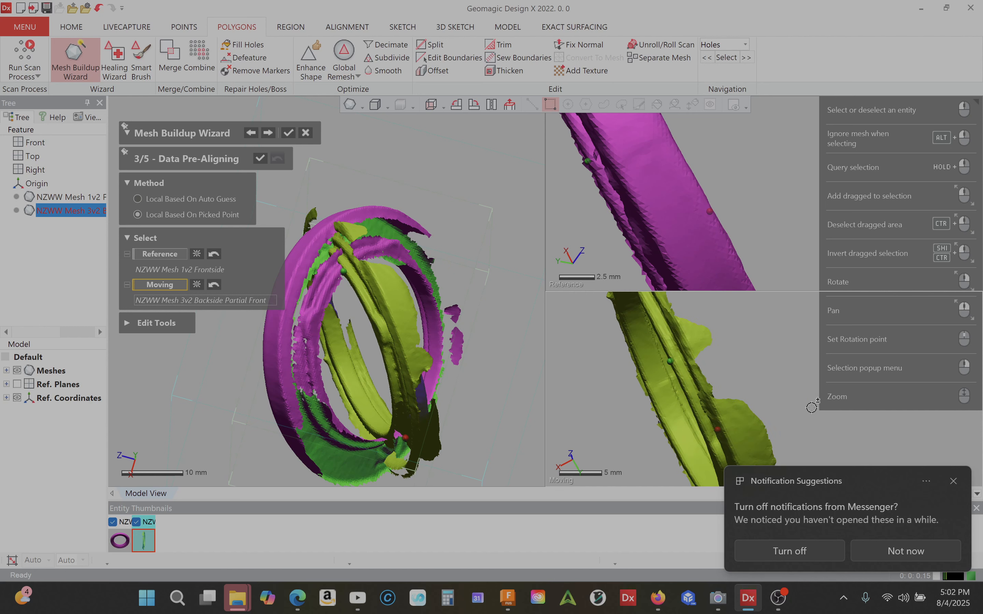
Dismiss the Messenger notification suggestion and compare the ridges around the green picked point on both meshes from matching angles.
click(953, 482)
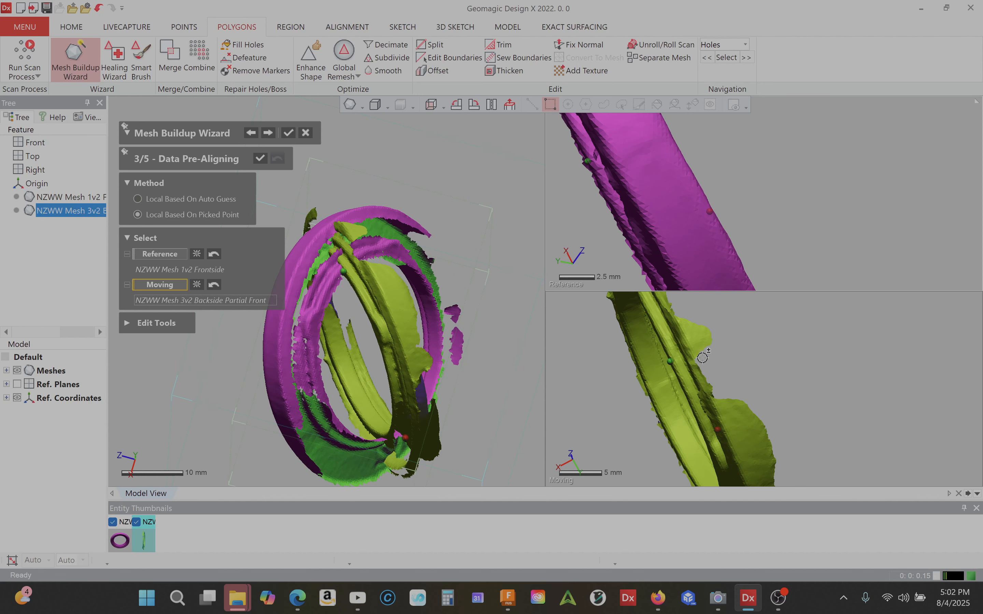
mouse_move(778, 380)
right_down()
mouse_move(780, 369)
mouse_move(771, 393)
right_up()
ctrl+right_drag(771, 392, 794, 347)
right_drag(684, 364, 688, 341)
mouse_move(790, 311)
right_down()
mouse_move(785, 318)
mouse_move(836, 385)
mouse_move(839, 373)
right_up()
mouse_move(791, 159)
right_down()
mouse_move(763, 154)
mouse_move(796, 197)
mouse_move(776, 188)
mouse_move(825, 190)
right_up()
right_drag(783, 354, 779, 394)
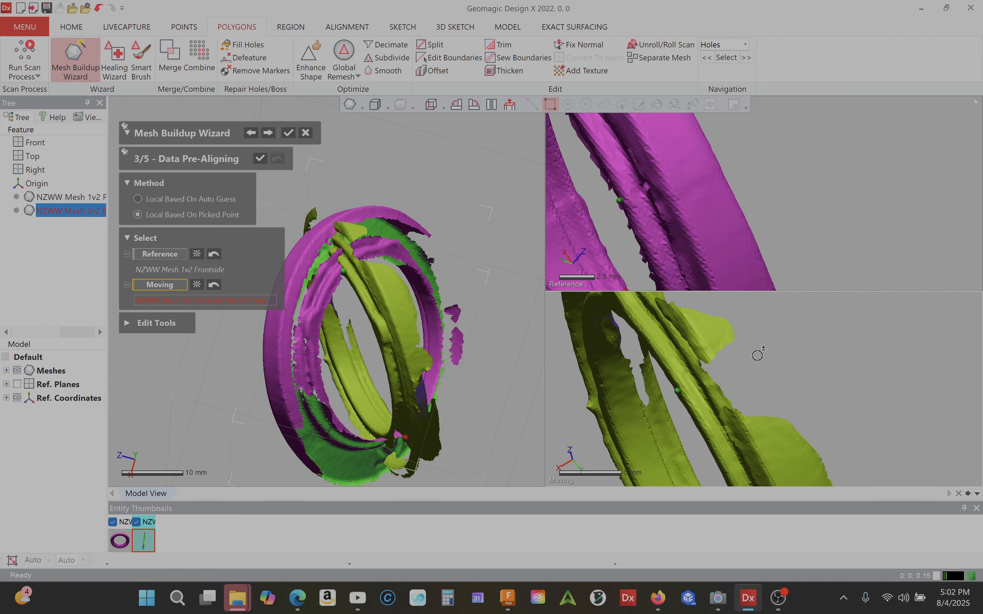
Pick the third matching point pair, on the reference mesh's smooth outer band and on the moving mesh's protruding outer-band fragment.
right_drag(754, 194, 772, 212)
right_drag(779, 334, 825, 346)
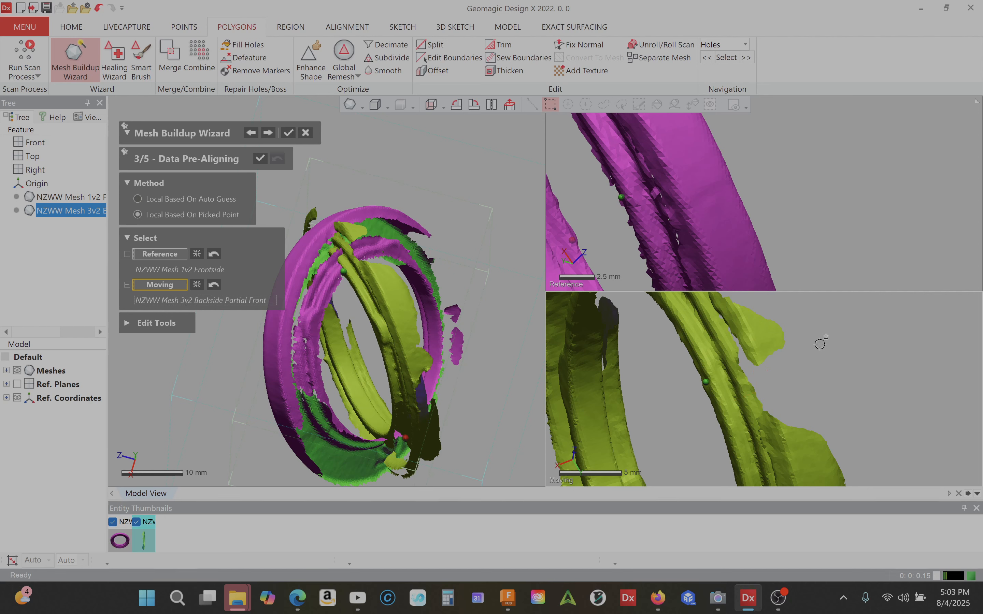
right_drag(794, 220, 801, 198)
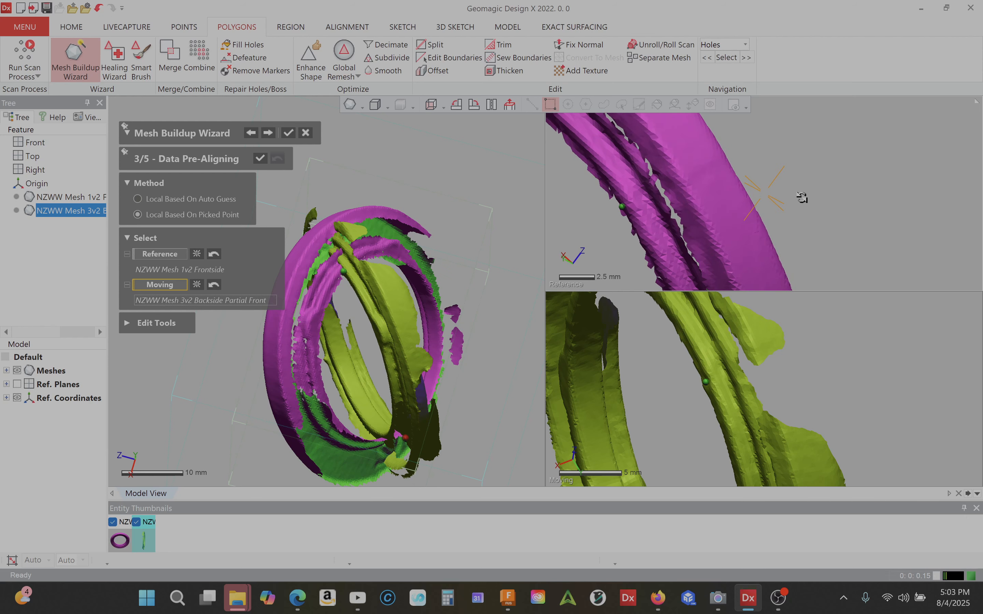
mouse_move(848, 412)
right_down()
mouse_move(862, 395)
mouse_move(858, 404)
mouse_move(840, 390)
mouse_move(842, 402)
right_up()
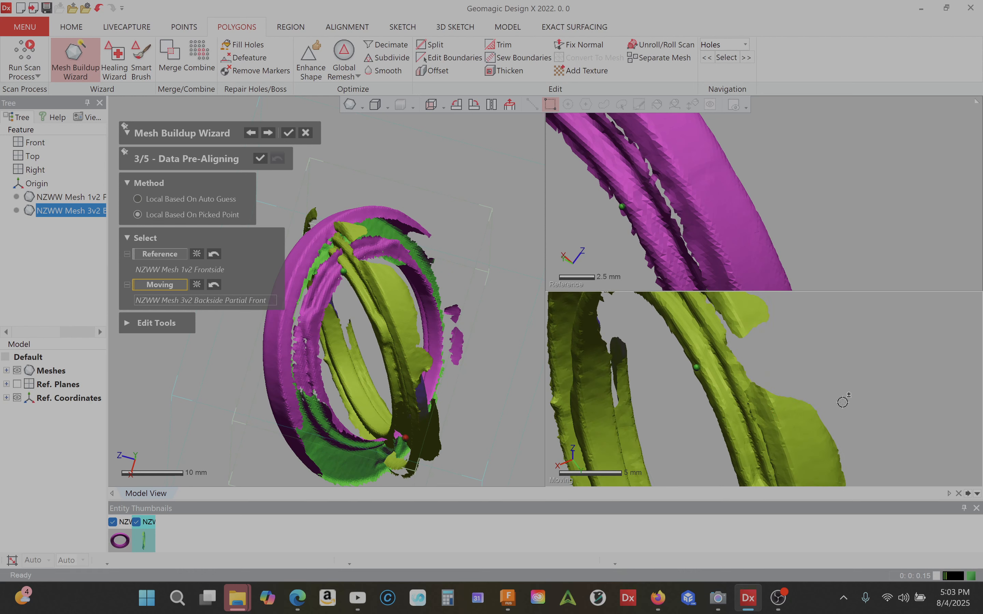
right_drag(830, 354, 838, 359)
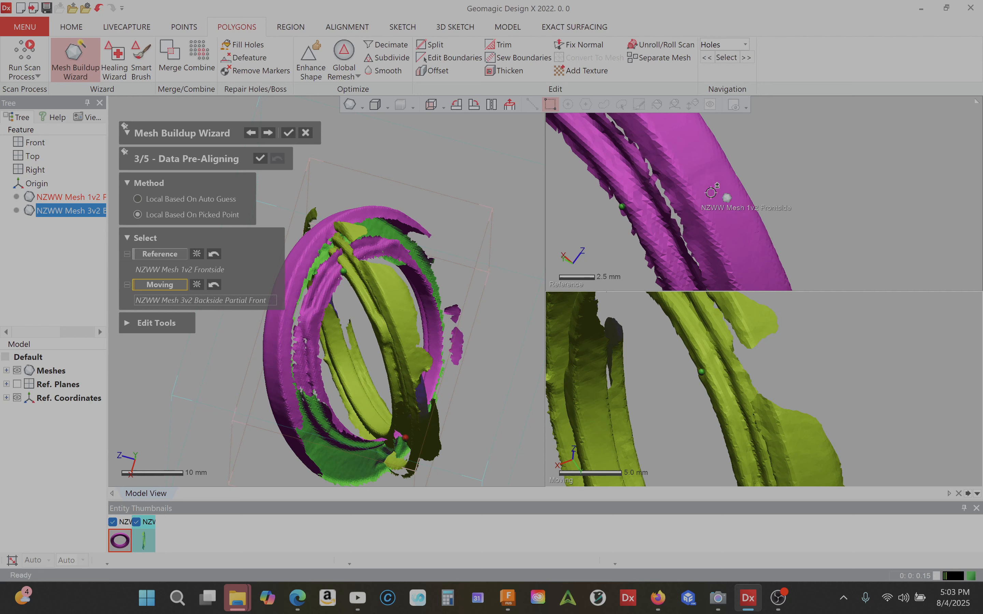
click(702, 174)
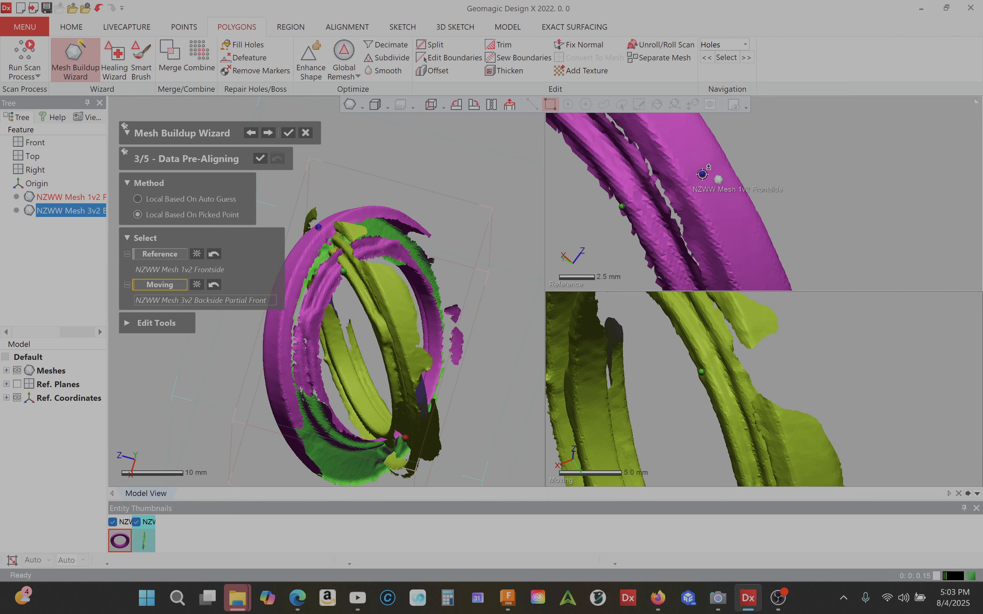
click(760, 333)
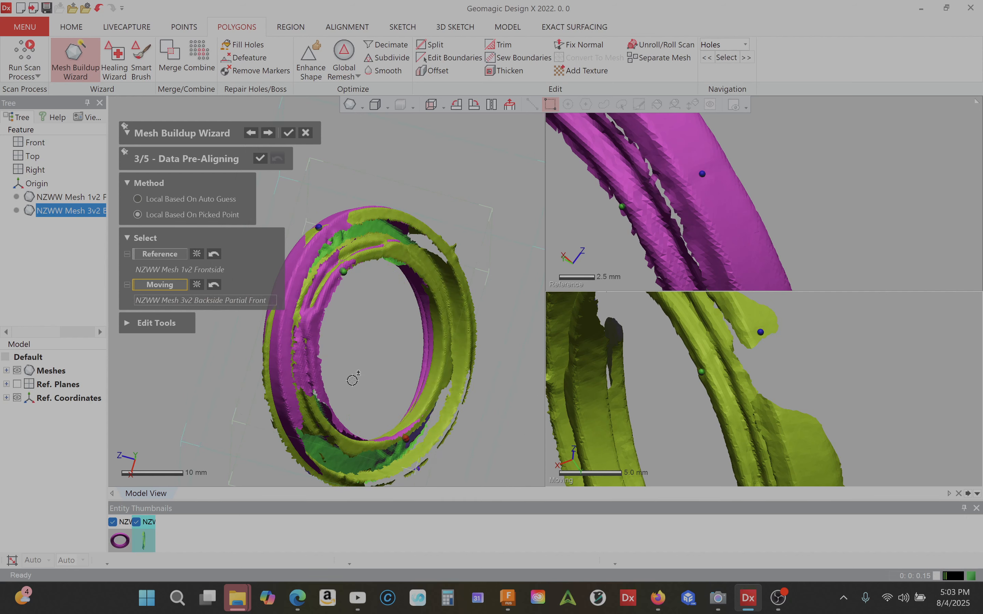
Inspect the overlaid frontside and backside meshes from both faces and the side, and check the reference mesh's lettered face.
right_drag(352, 379, 370, 308)
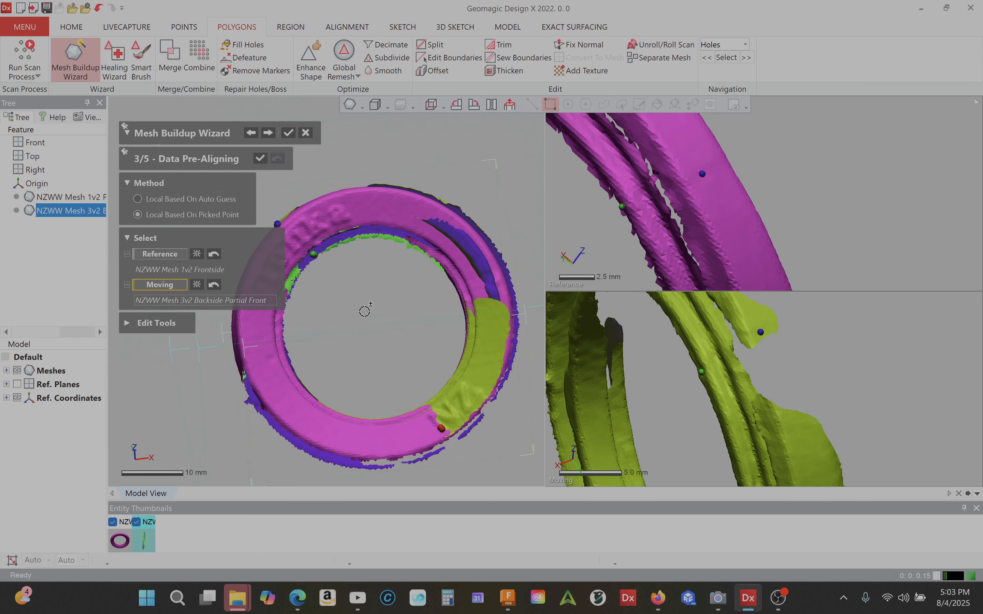
right_drag(235, 454, 377, 245)
right_drag(221, 455, 362, 493)
right_drag(246, 352, 474, 234)
right_drag(415, 397, 243, 266)
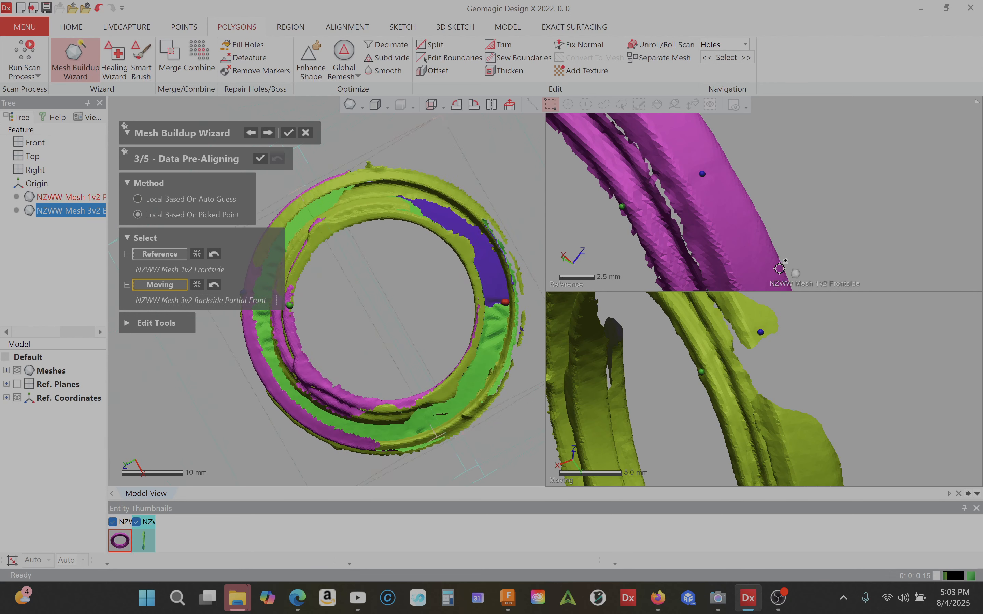
scroll(389, 278, down, 4)
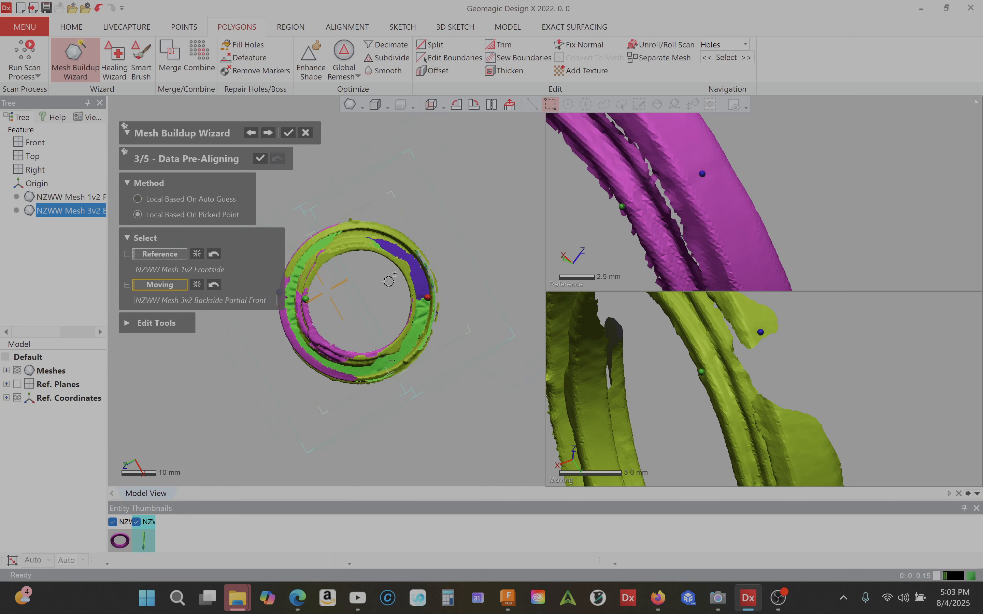
right_drag(457, 230, 295, 343)
right_drag(436, 186, 374, 262)
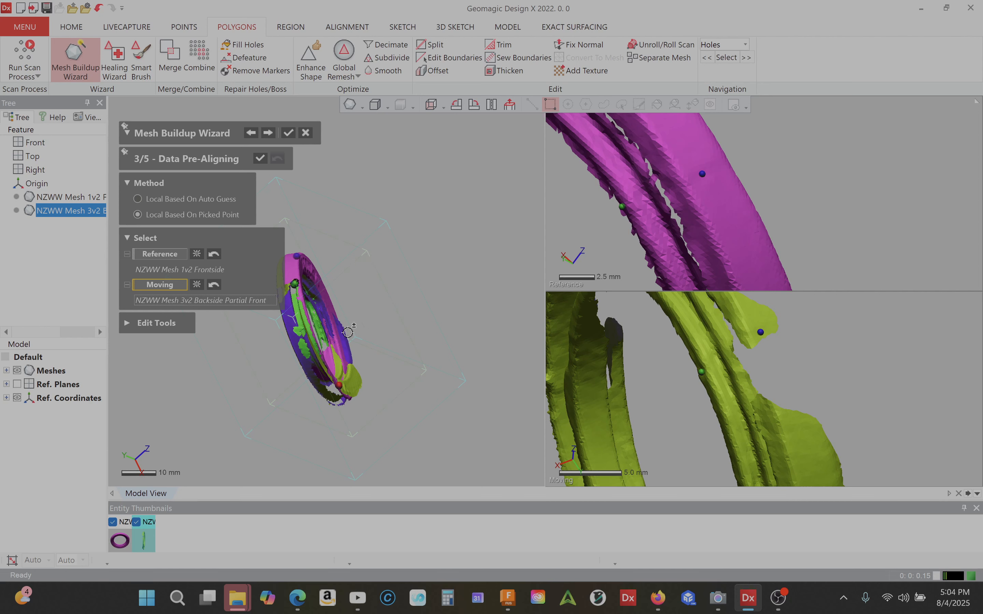
right_drag(409, 222, 284, 240)
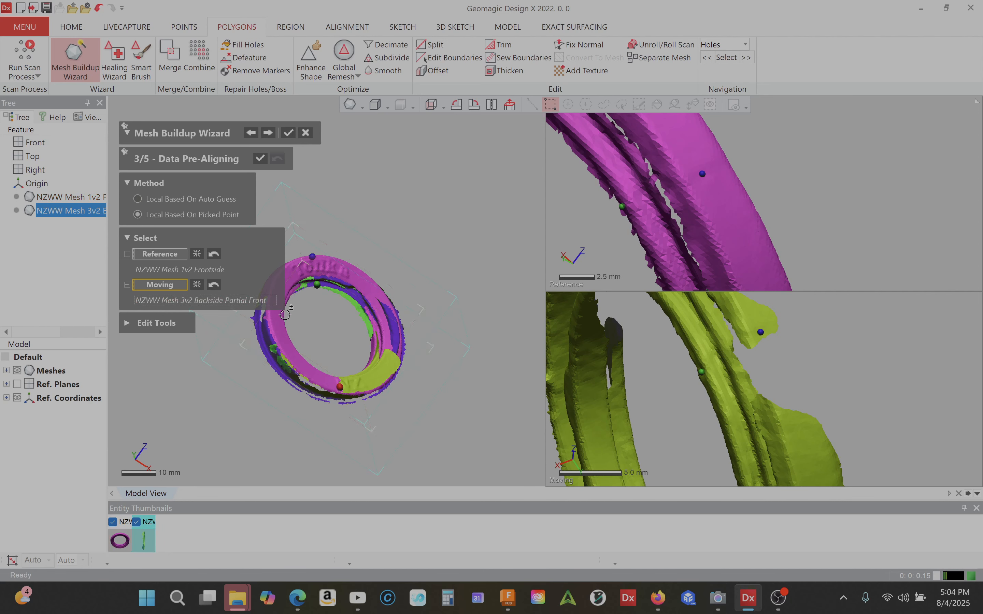
scroll(841, 150, down, 5)
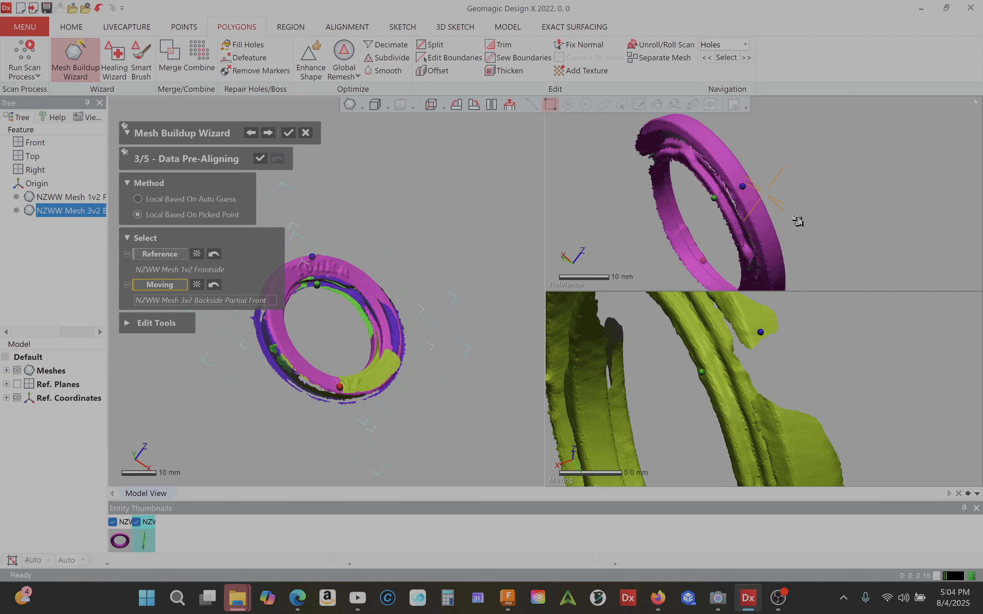
right_drag(797, 222, 653, 184)
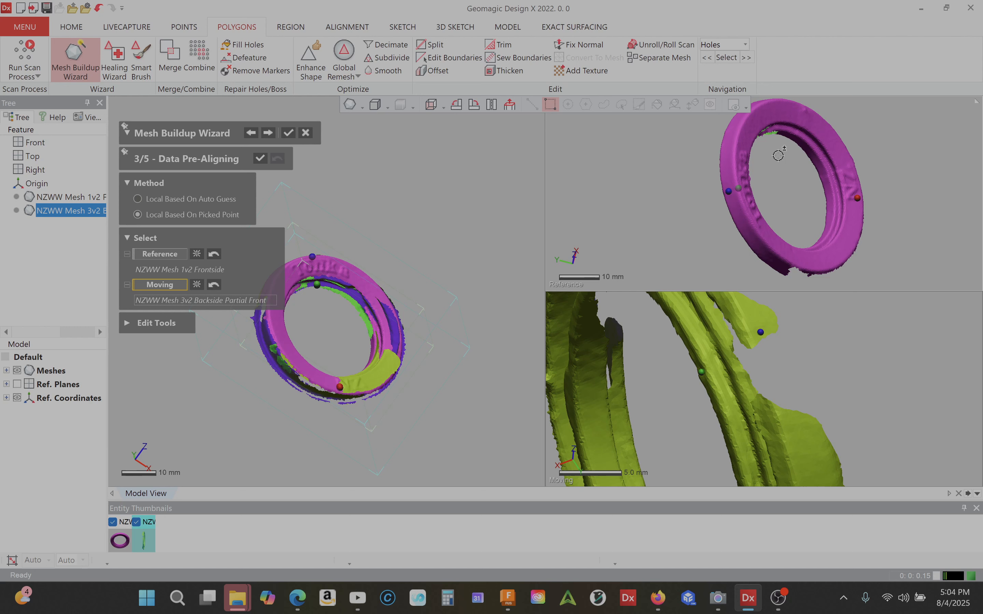
right_drag(778, 155, 790, 175)
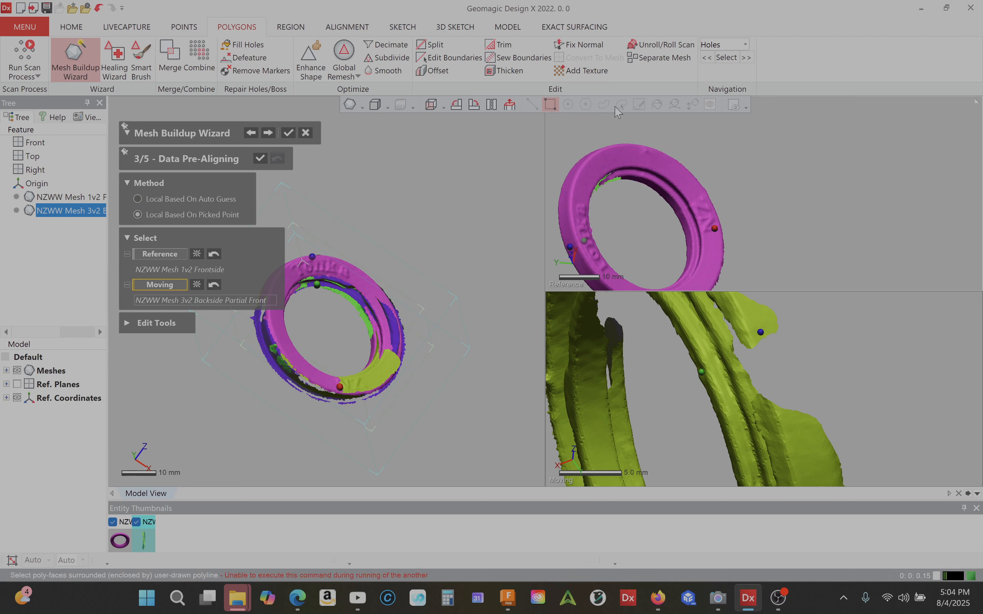
Try to save the model during pre-alignment, and decline to discard the wizard's changes.
click(46, 7)
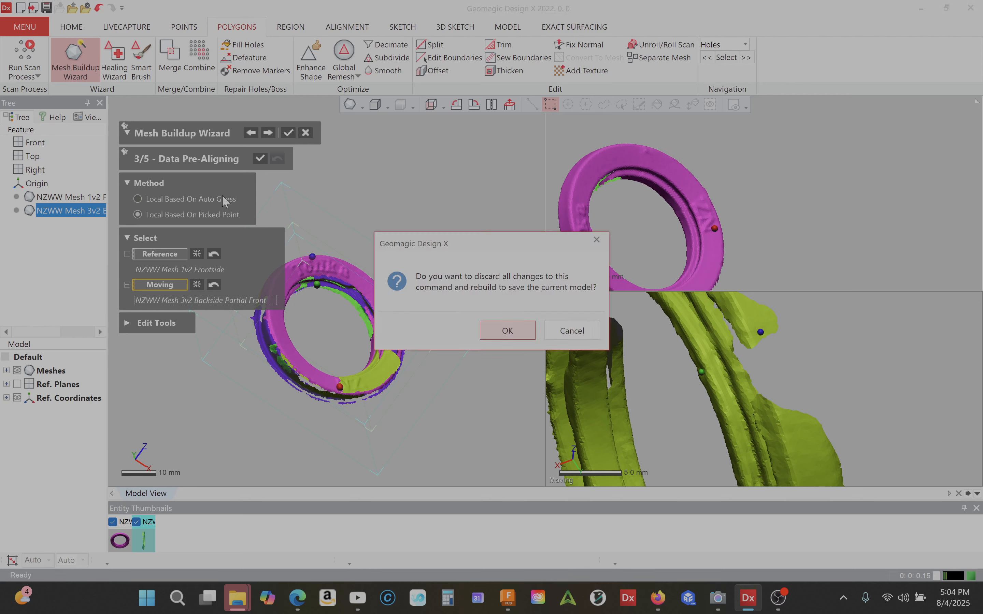
click(572, 332)
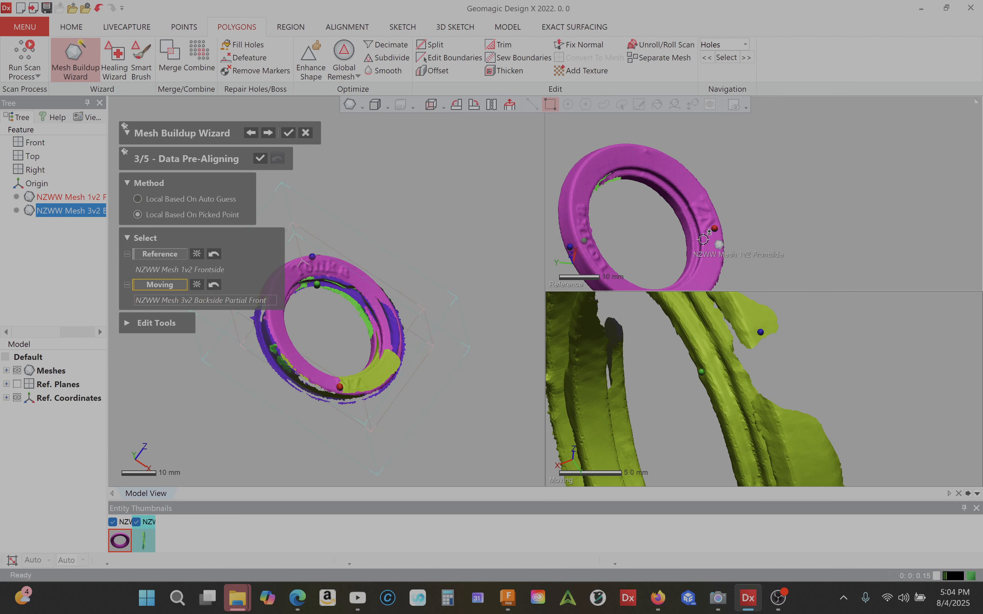
Examine the moving mesh's picked points and outer-band fragments from both faces, and dismiss the new-email notification.
scroll(693, 233, up, 2)
right_drag(778, 225, 721, 219)
right_drag(835, 371, 937, 334)
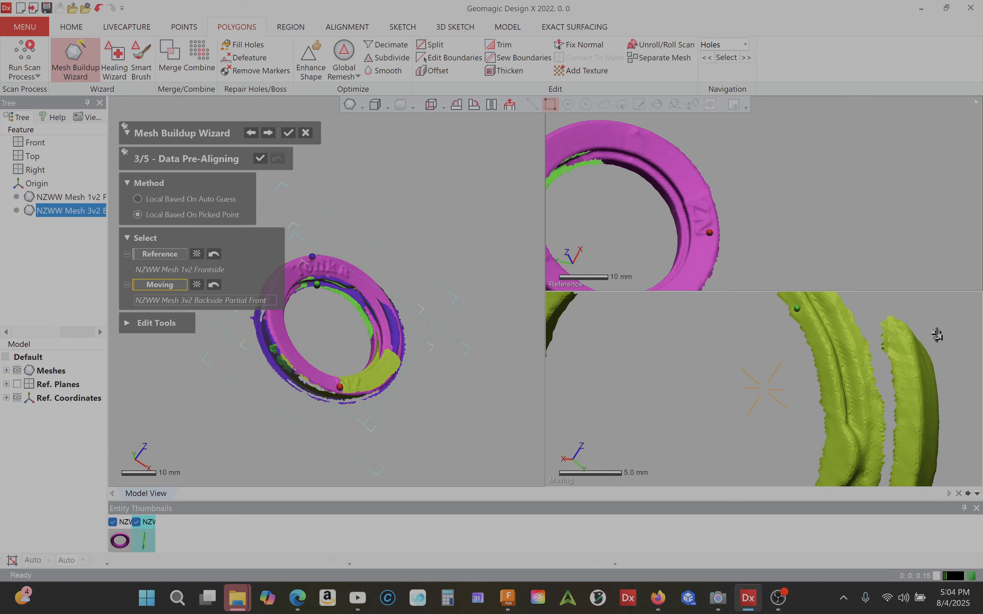
scroll(665, 419, down, 4)
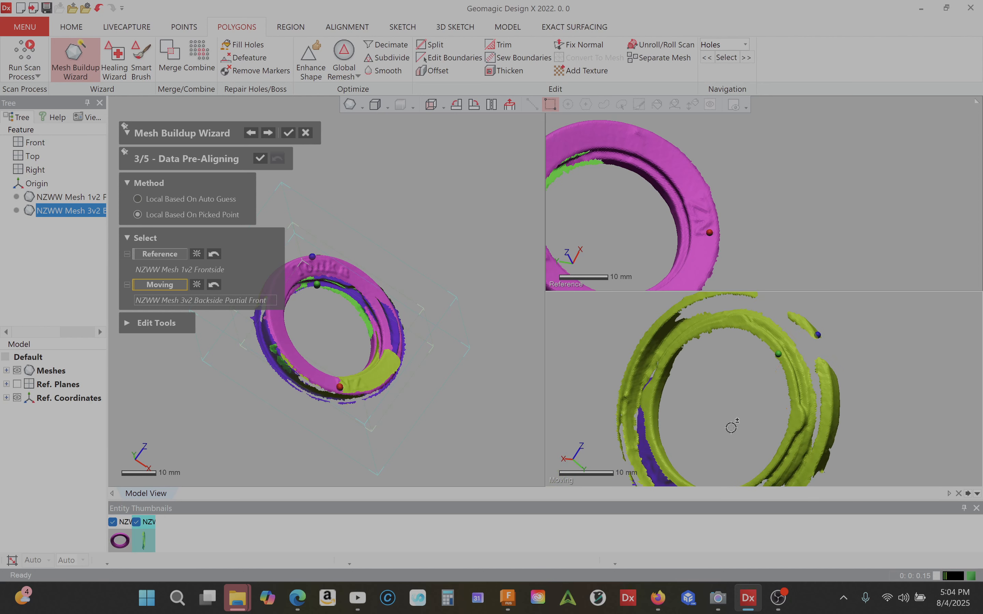
right_drag(731, 426, 833, 374)
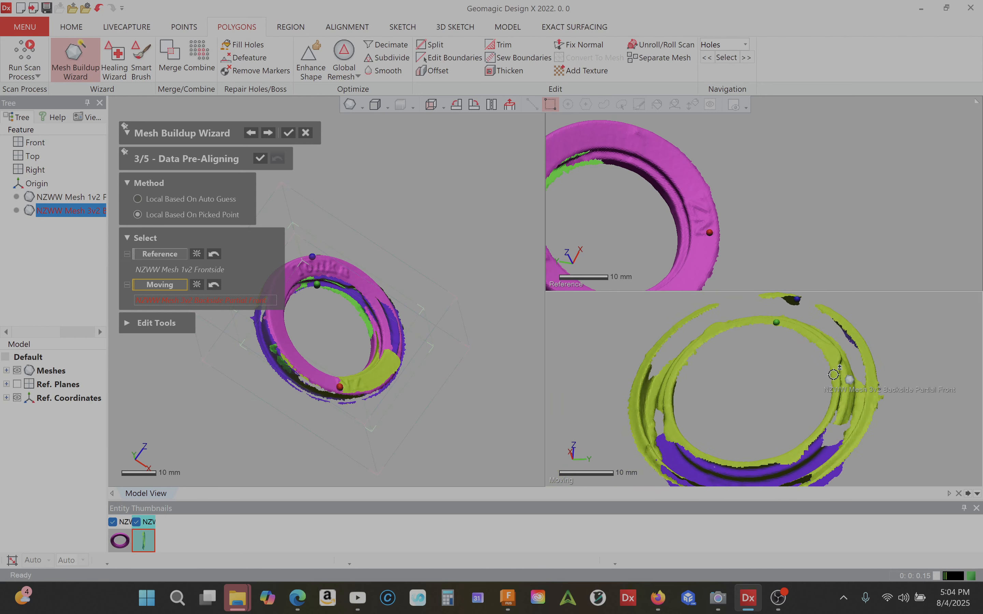
right_drag(734, 386, 758, 357)
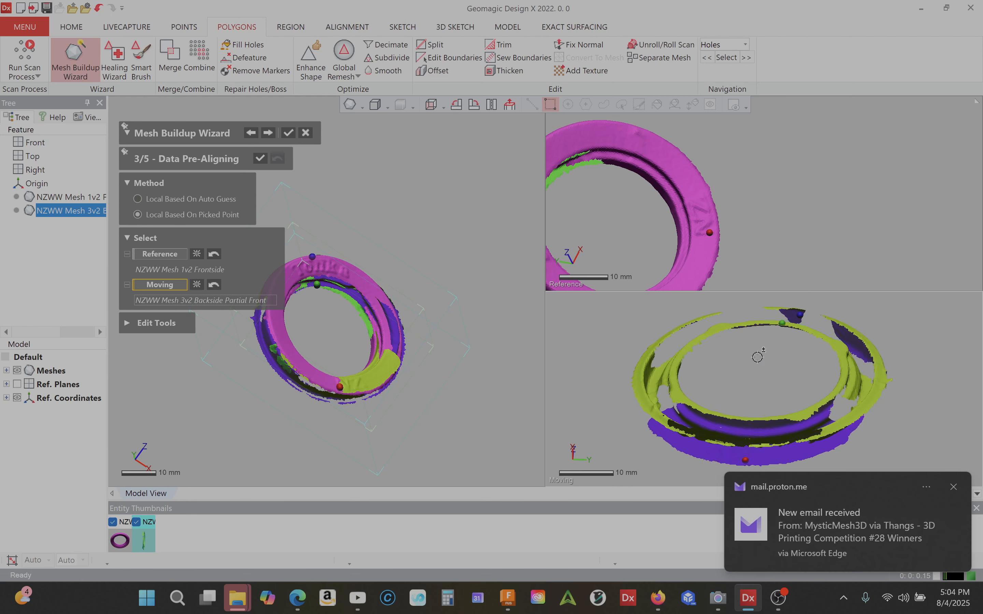
click(953, 487)
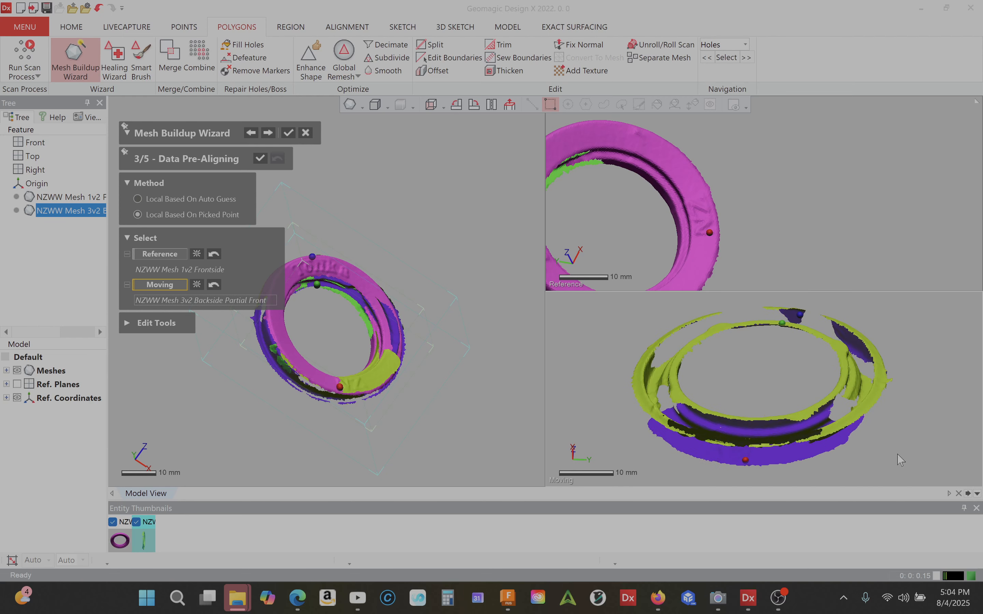
right_drag(776, 390, 735, 330)
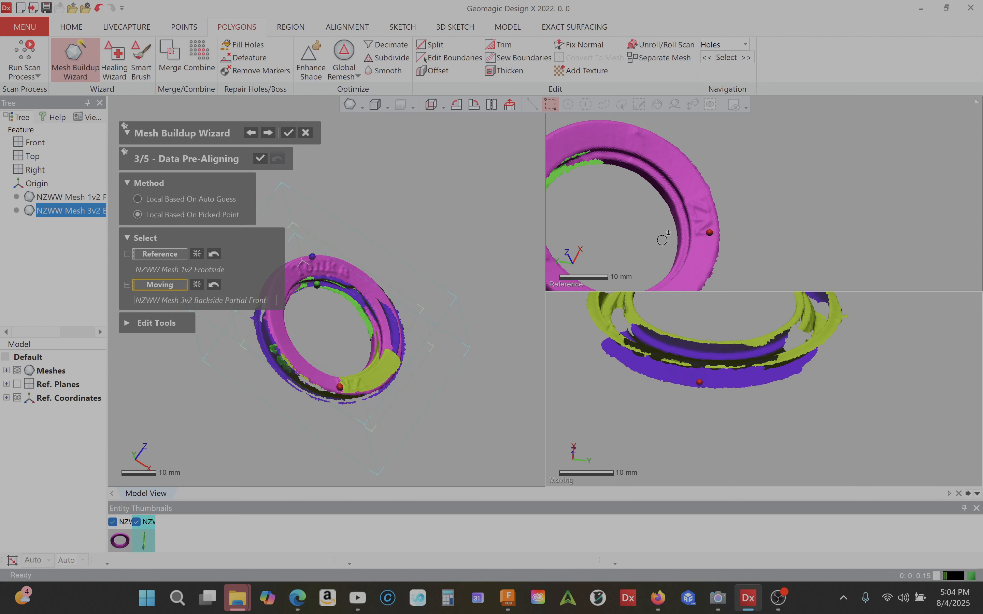
Examine the reference mesh's backside ridges and inner rim around the green and blue picked points.
right_drag(662, 239, 903, 152)
right_drag(674, 217, 649, 260)
right_drag(784, 157, 749, 233)
scroll(681, 215, up, 3)
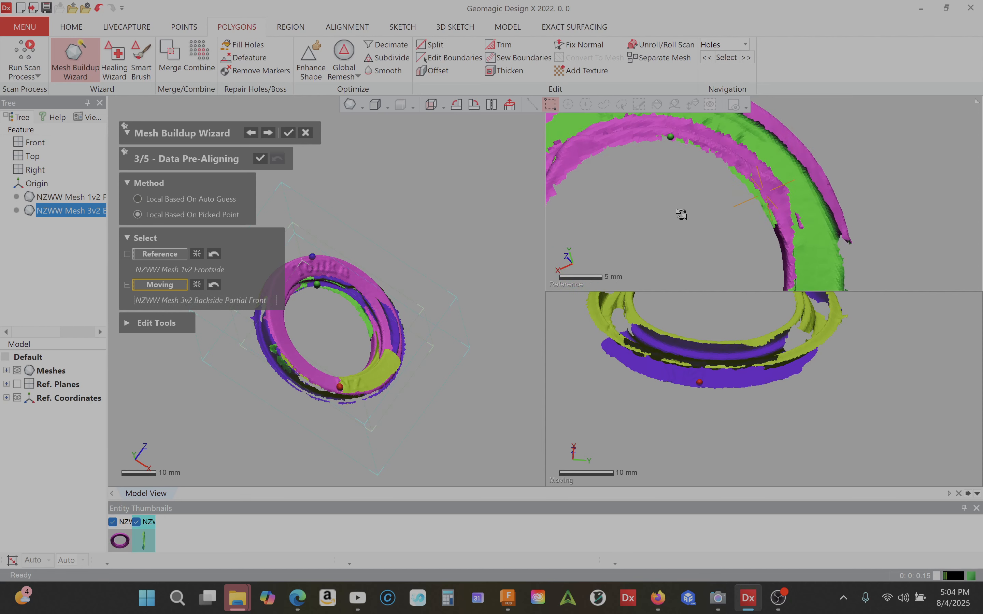
scroll(656, 239, down, 3)
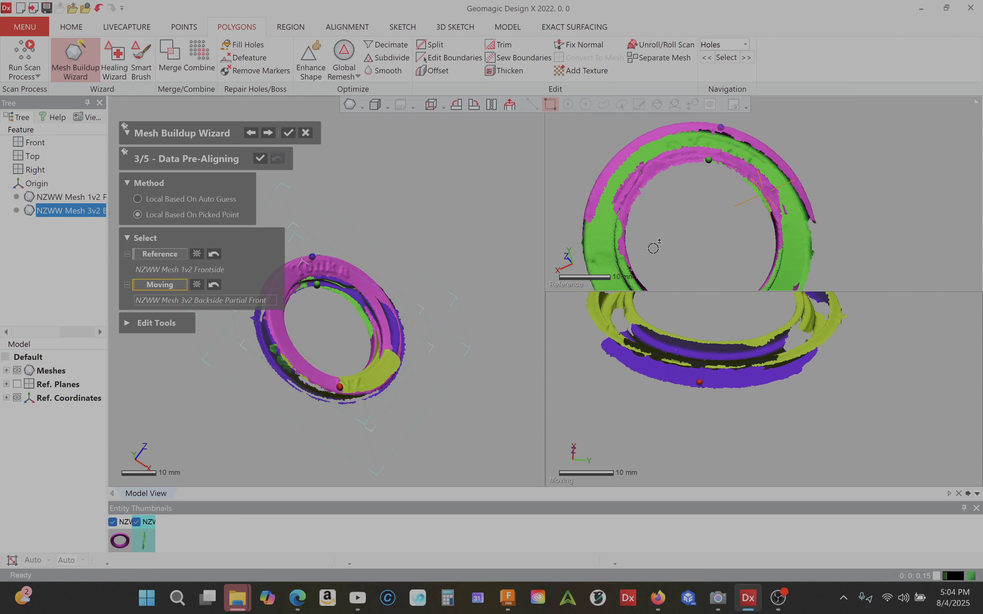
mouse_move(676, 235)
right_down()
mouse_move(676, 195)
mouse_move(761, 141)
mouse_move(625, 158)
mouse_move(742, 163)
mouse_move(641, 240)
mouse_move(654, 247)
right_up()
scroll(739, 170, up, 2)
right_drag(740, 170, 706, 172)
scroll(706, 172, down, 2)
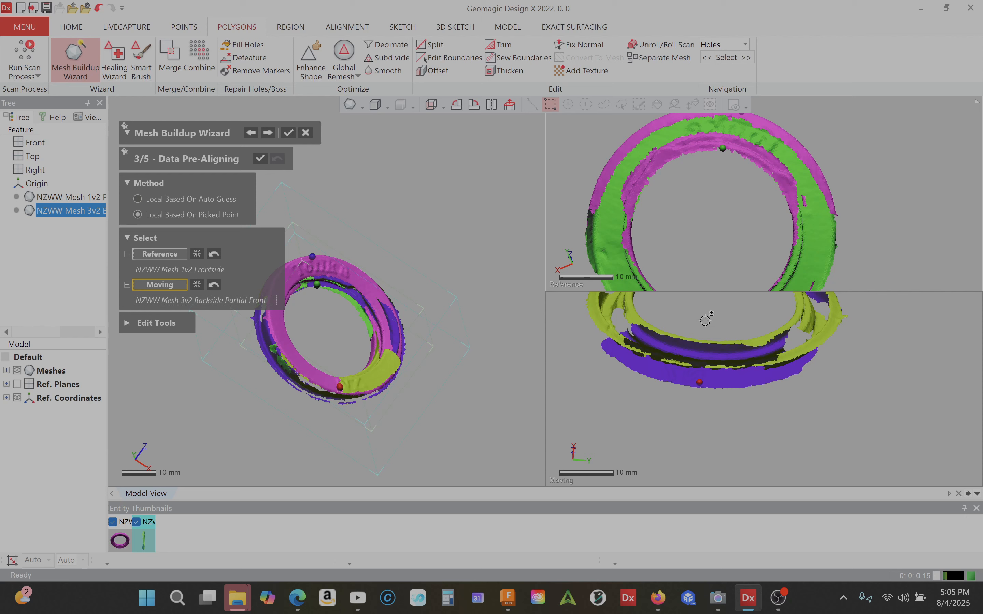
Compare the moving and reference meshes from low side angles to look for further surfaces common to both scans.
right_drag(728, 367, 907, 133)
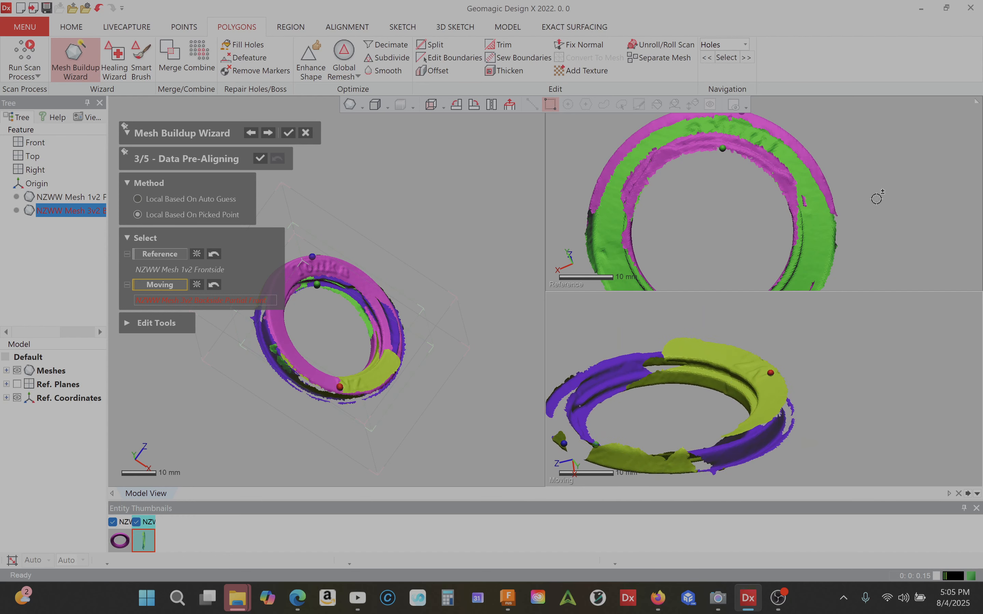
right_drag(901, 395, 935, 373)
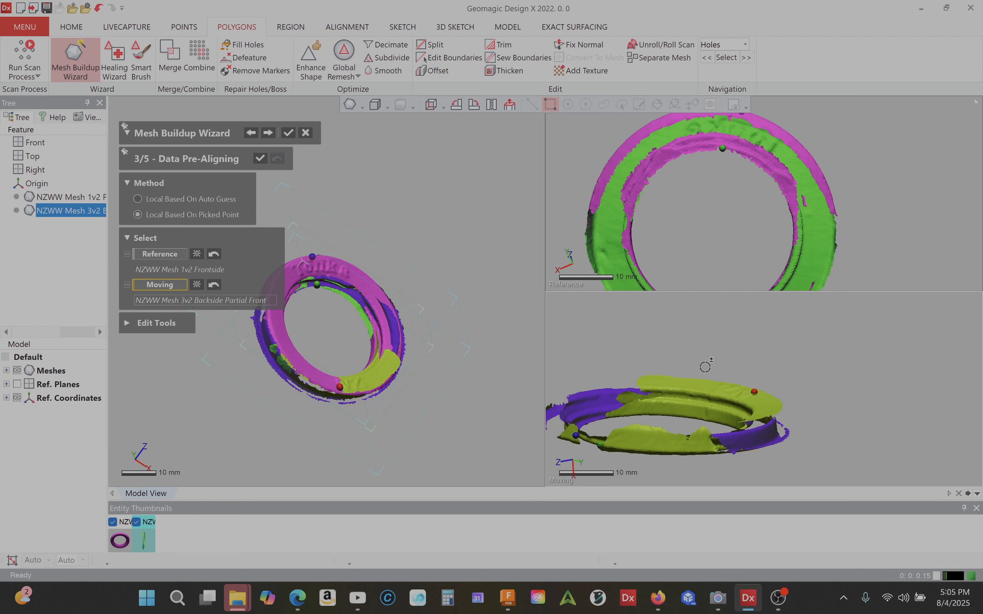
right_drag(715, 253, 731, 144)
right_drag(837, 236, 646, 219)
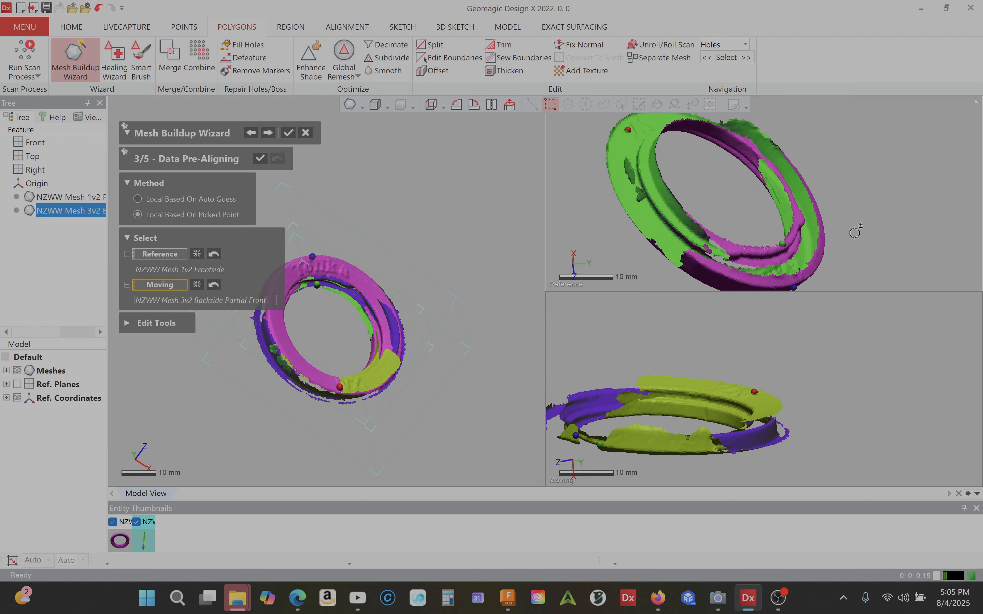
right_drag(854, 233, 670, 172)
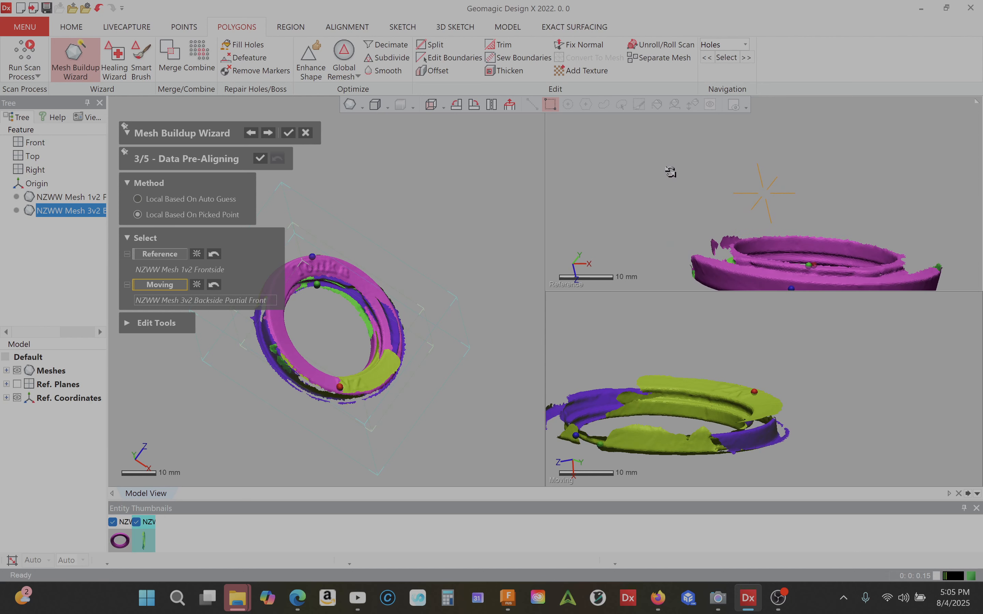
mouse_move(893, 217)
right_down()
mouse_move(884, 207)
mouse_move(880, 214)
right_up()
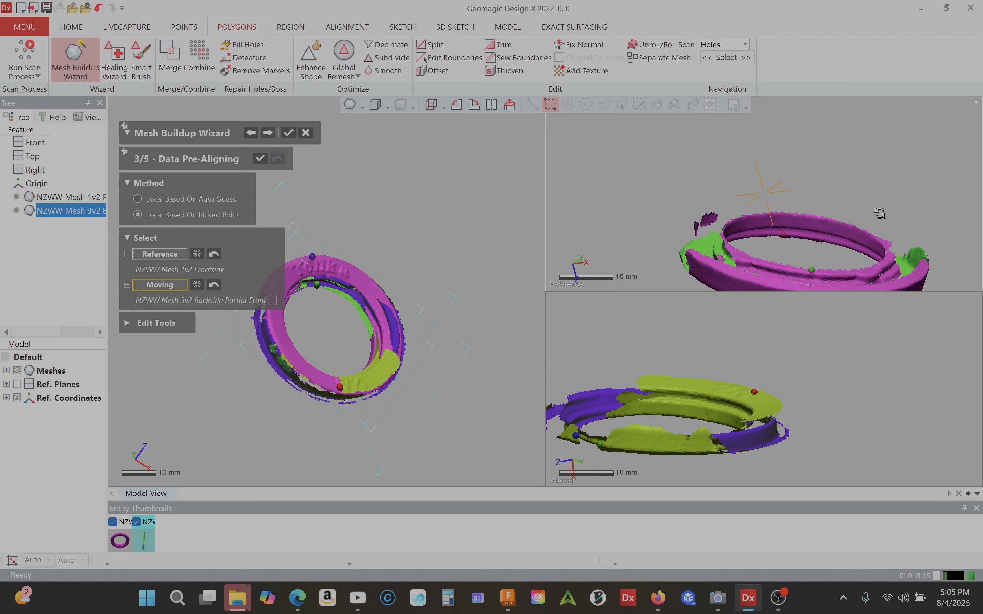
mouse_move(605, 186)
right_down()
mouse_move(698, 208)
mouse_move(690, 186)
right_up()
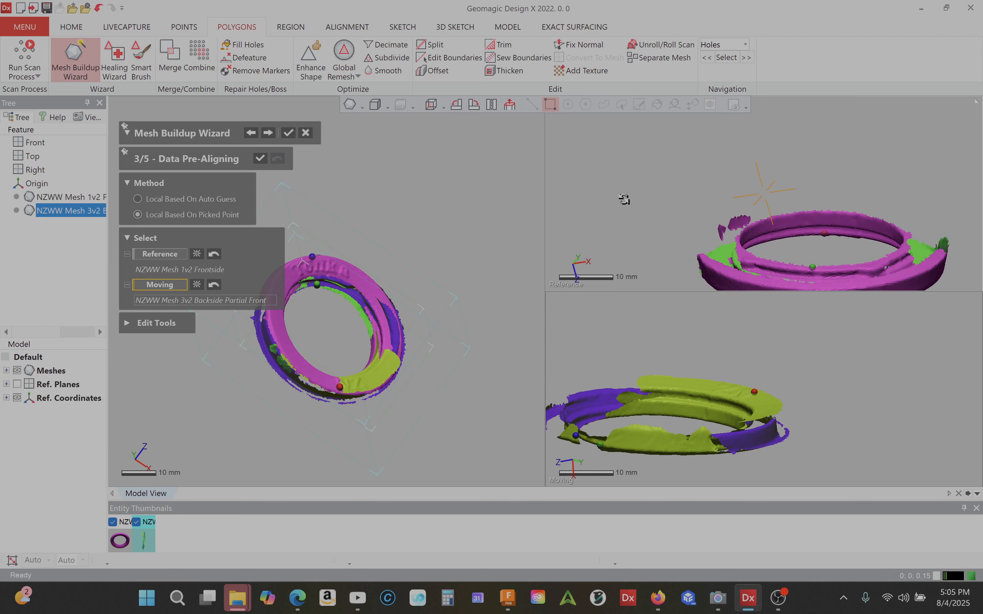
right_drag(833, 182, 861, 224)
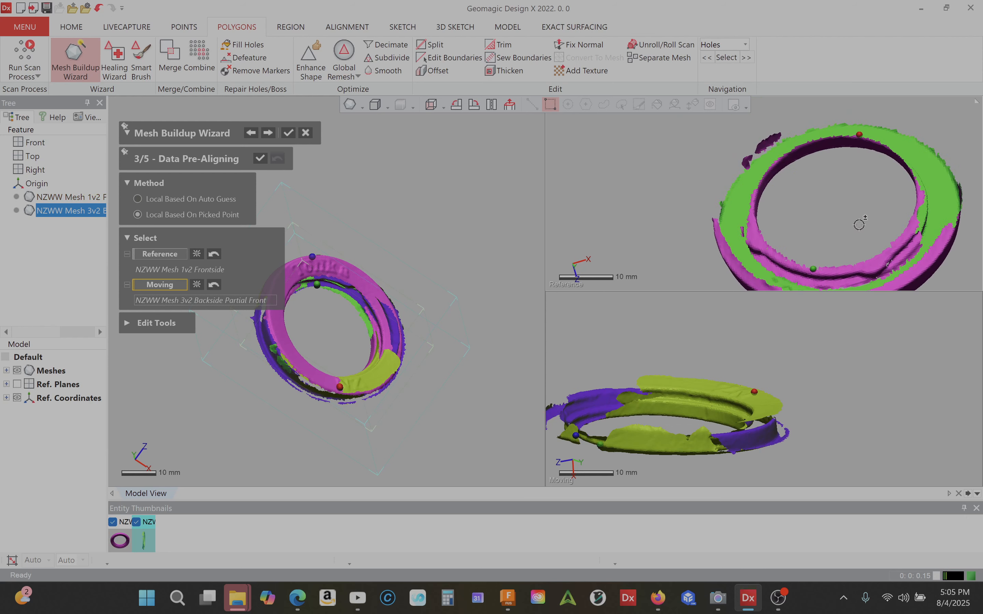
right_drag(683, 161, 685, 189)
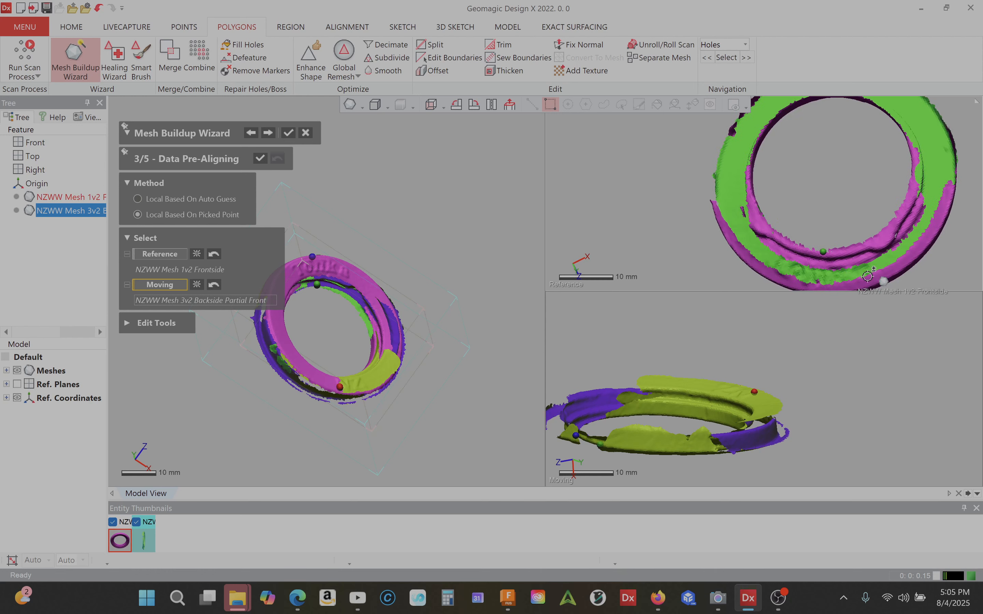
right_drag(824, 189, 803, 160)
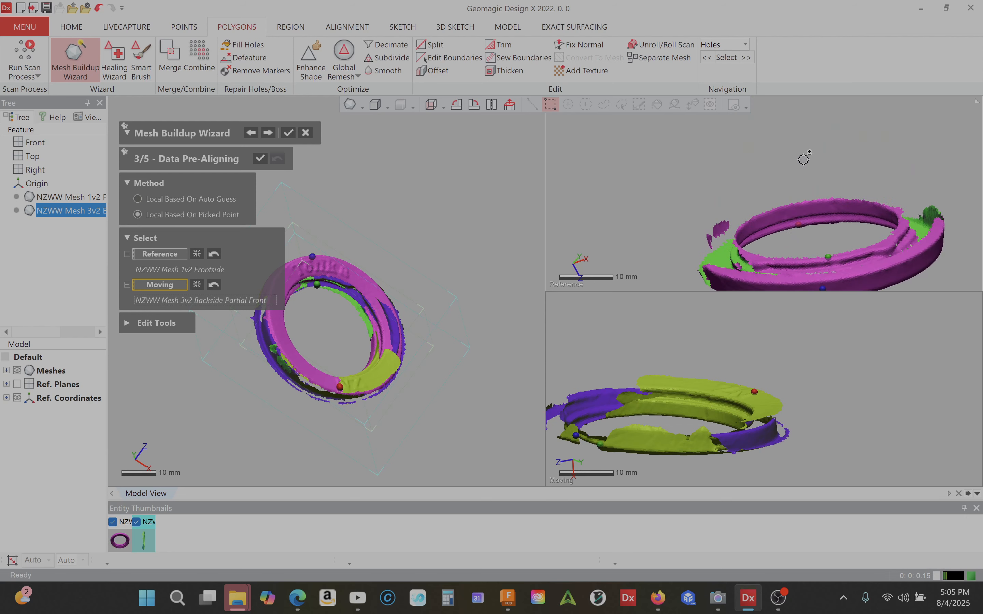
right_drag(691, 231, 670, 187)
click(797, 250)
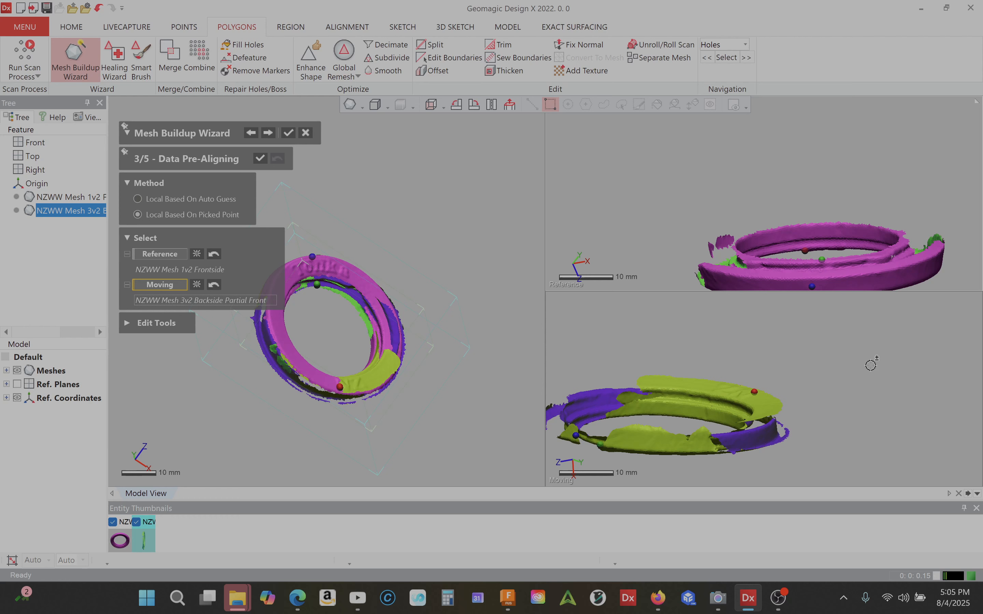
Examine the moving mesh's inner wall and stepped ridges between the red and blue picked points from shallow angles.
mouse_move(871, 365)
right_down()
mouse_move(837, 338)
mouse_move(827, 361)
mouse_move(748, 312)
mouse_move(902, 352)
right_up()
mouse_move(809, 456)
right_down()
mouse_move(834, 472)
mouse_move(928, 457)
mouse_move(873, 453)
mouse_move(858, 481)
mouse_move(836, 465)
mouse_move(822, 481)
right_up()
right_drag(820, 432, 912, 353)
right_drag(758, 420, 894, 389)
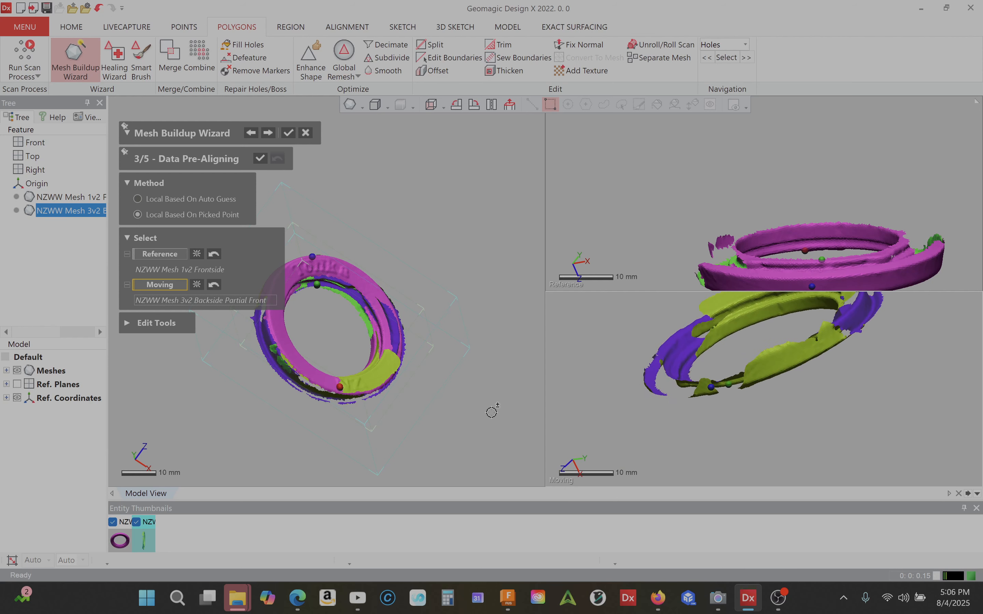
right_drag(581, 401, 565, 382)
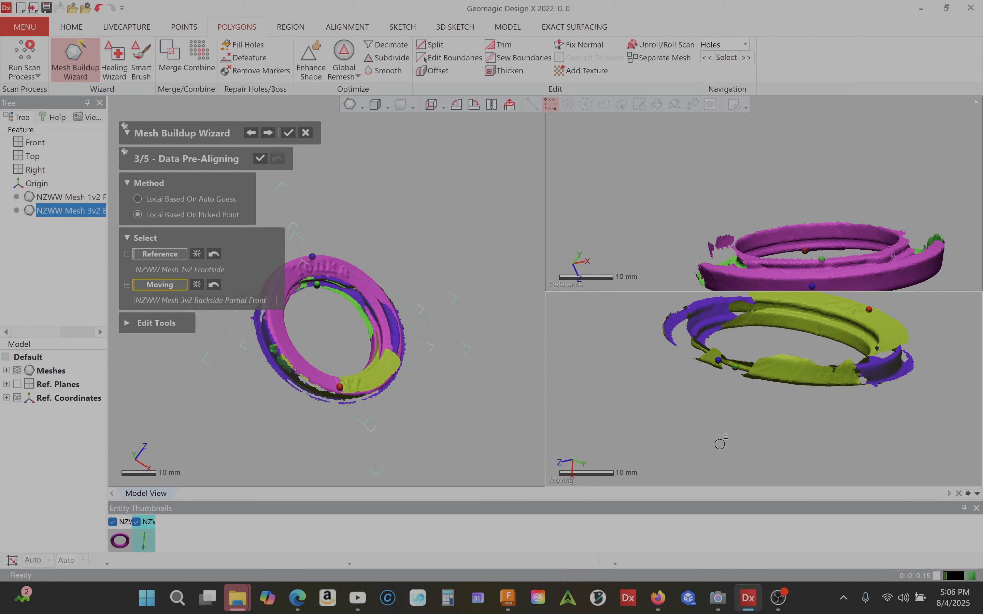
right_drag(719, 444, 756, 417)
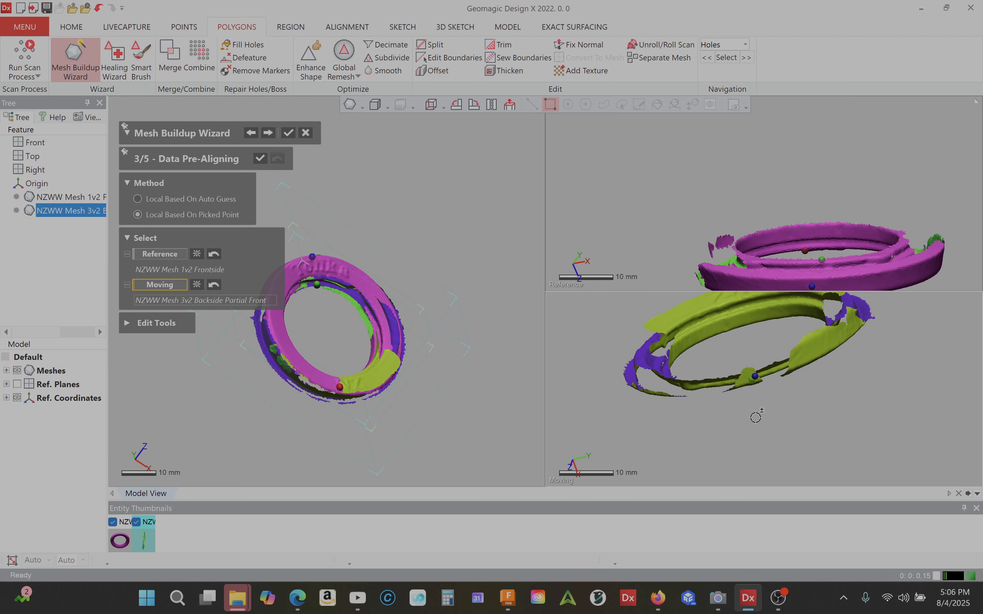
right_drag(562, 398, 618, 399)
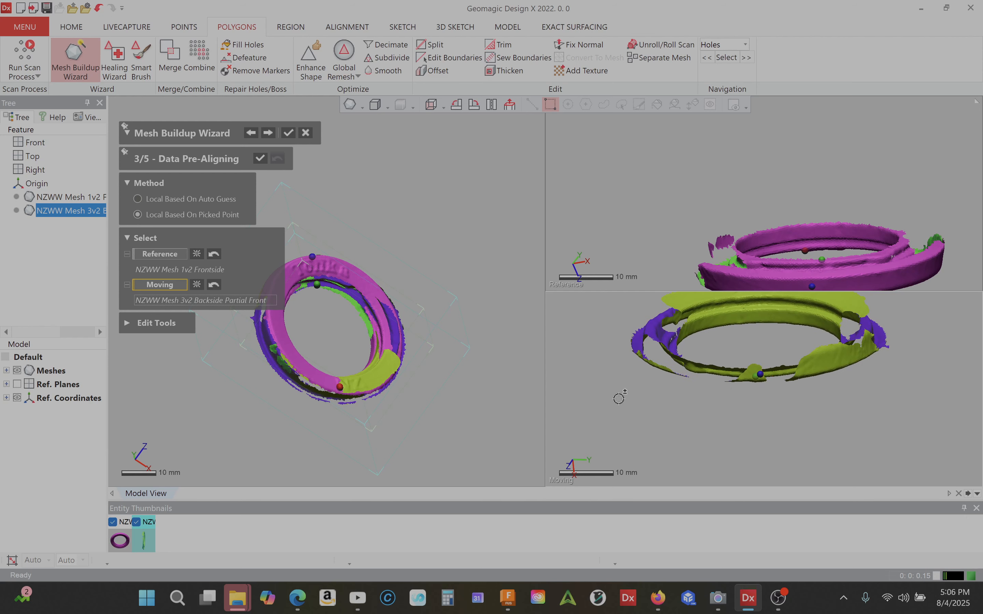
right_drag(861, 419, 834, 459)
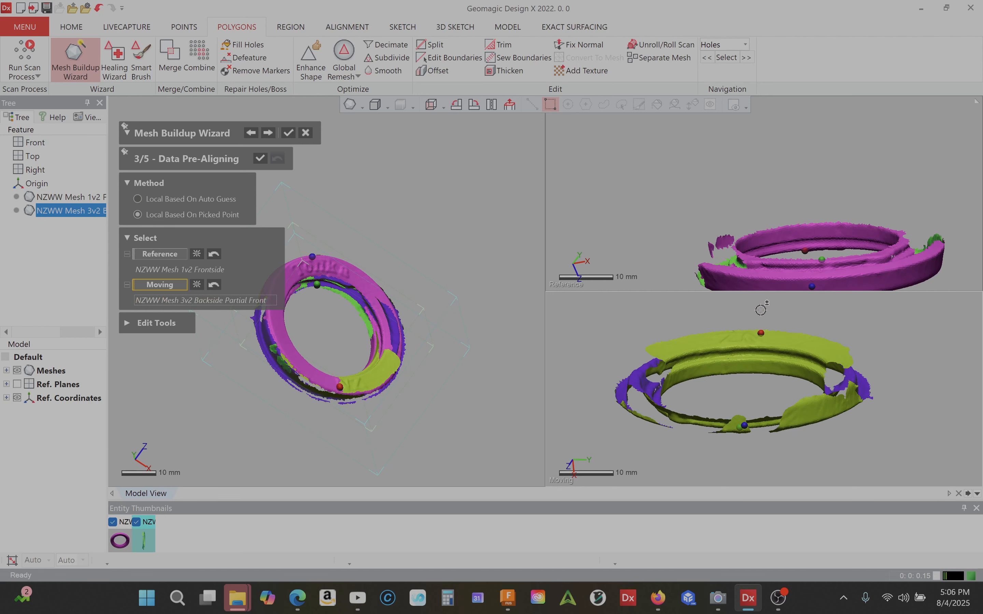
mouse_move(760, 310)
right_down()
mouse_move(764, 292)
mouse_move(761, 305)
right_up()
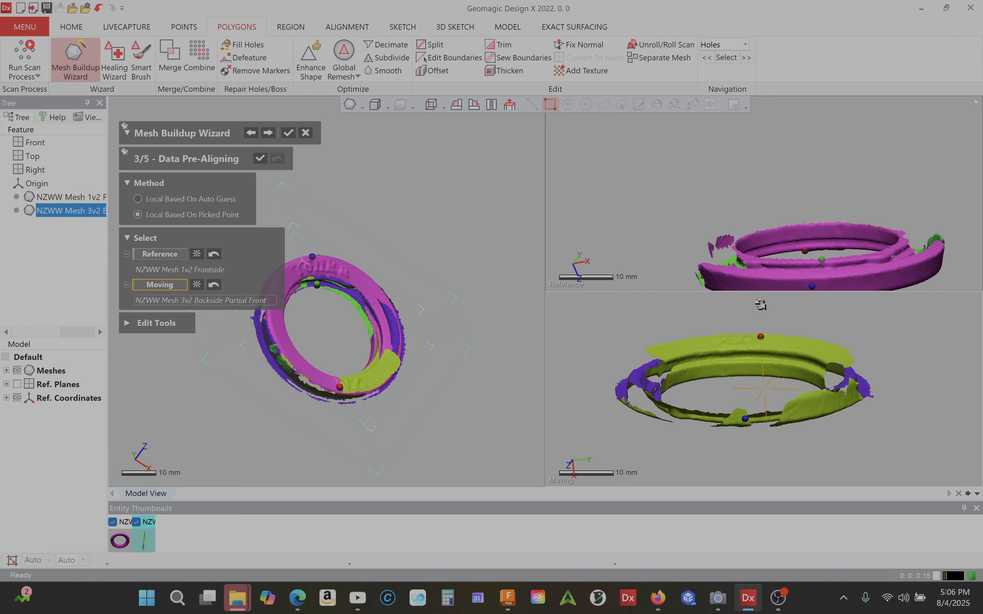
Pick a fourth matching point pair on the inner collar wall near its rim, beside the red point, on the reference and moving meshes.
right_drag(859, 140, 716, 216)
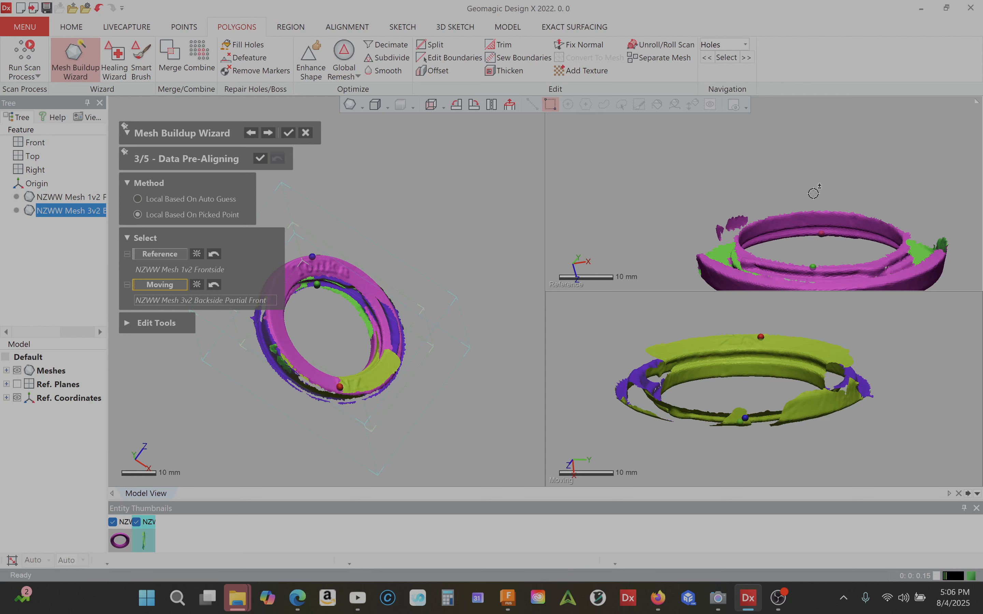
scroll(821, 233, up, 4)
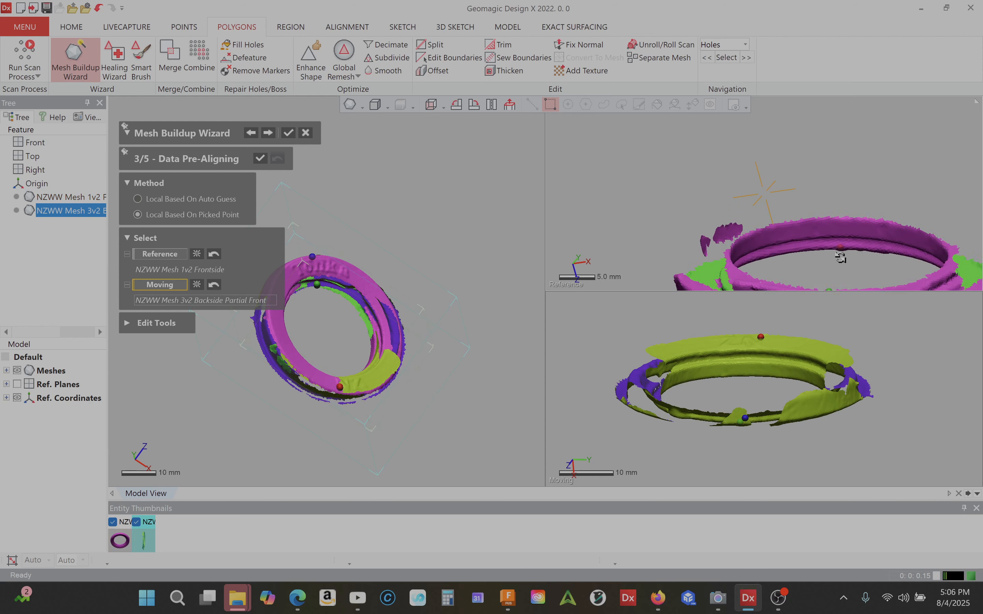
right_drag(759, 375, 751, 384)
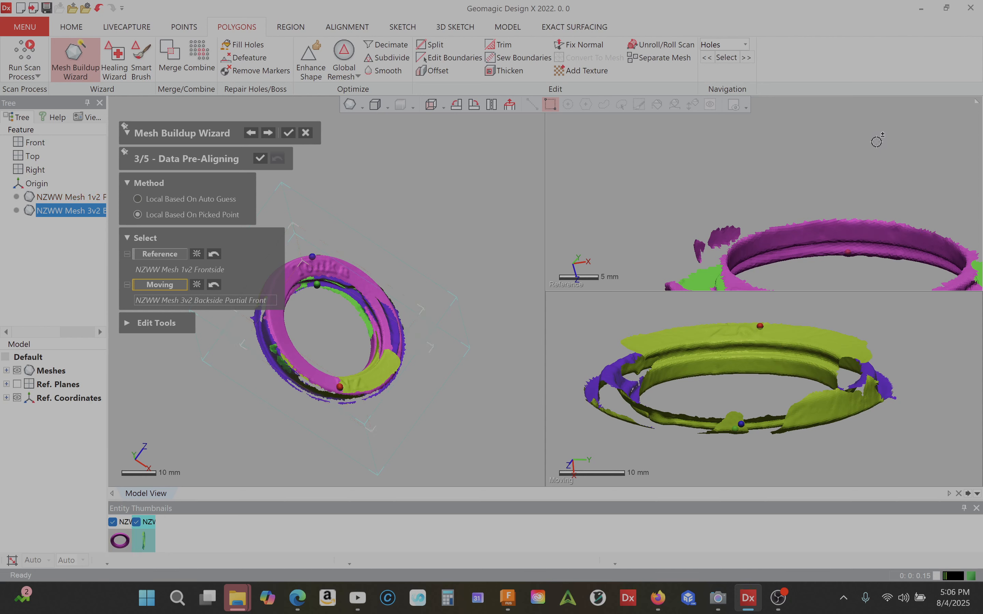
right_drag(862, 142, 872, 156)
right_drag(767, 153, 748, 156)
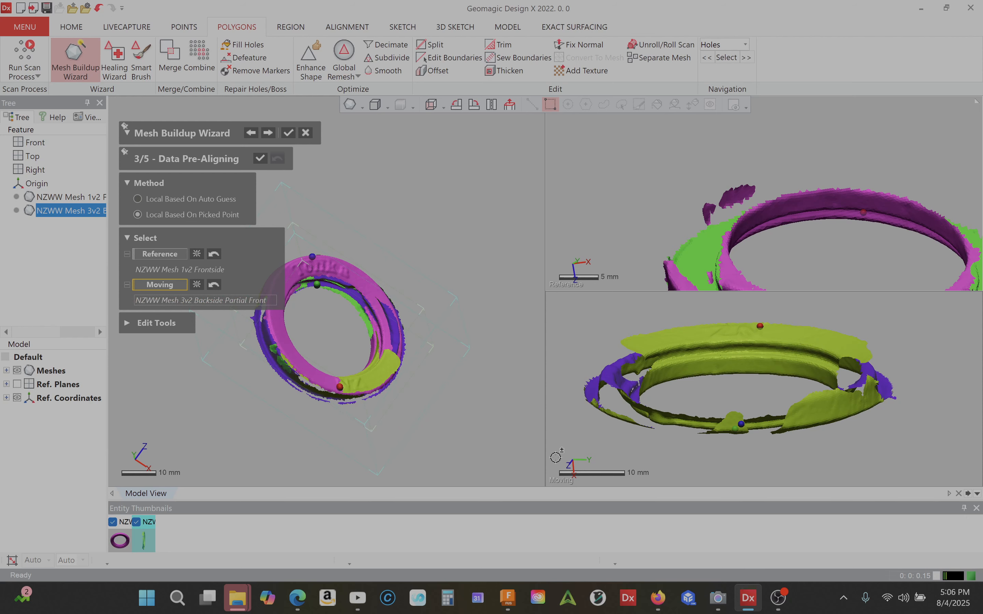
right_drag(556, 454, 588, 334)
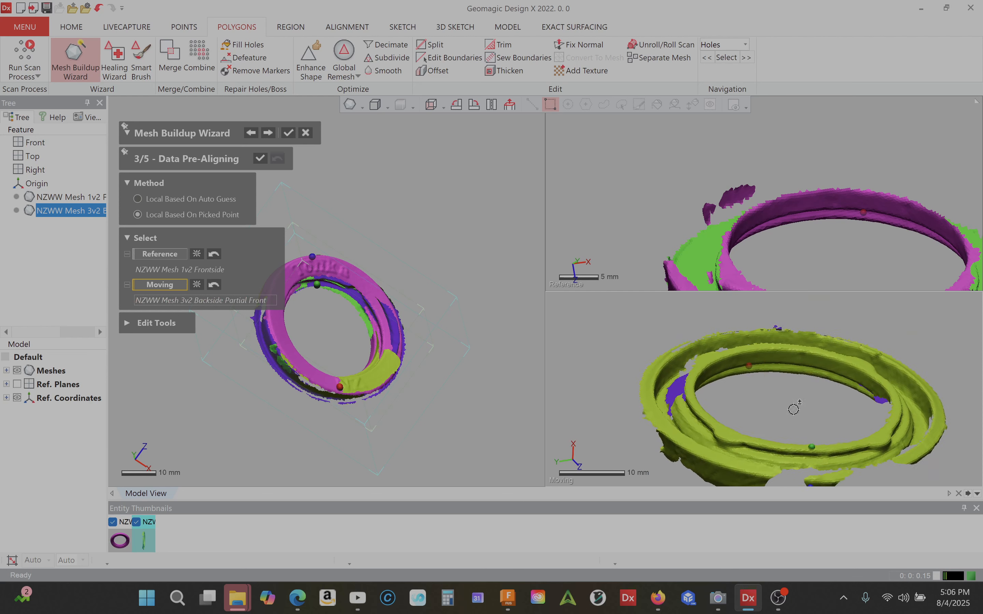
right_drag(792, 433, 764, 416)
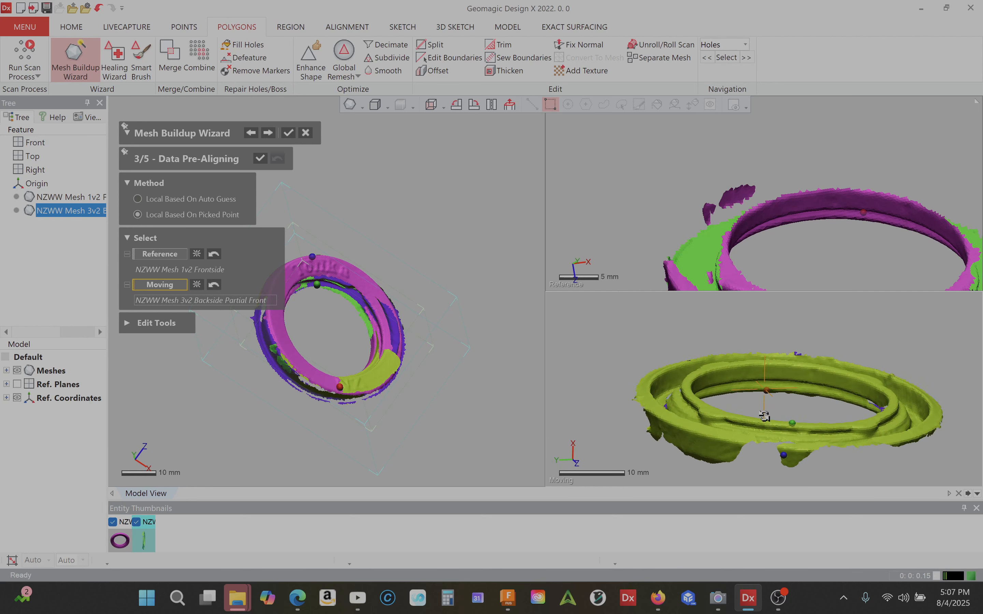
mouse_move(901, 370)
right_down()
mouse_move(922, 352)
mouse_move(849, 341)
mouse_move(914, 347)
mouse_move(914, 356)
right_up()
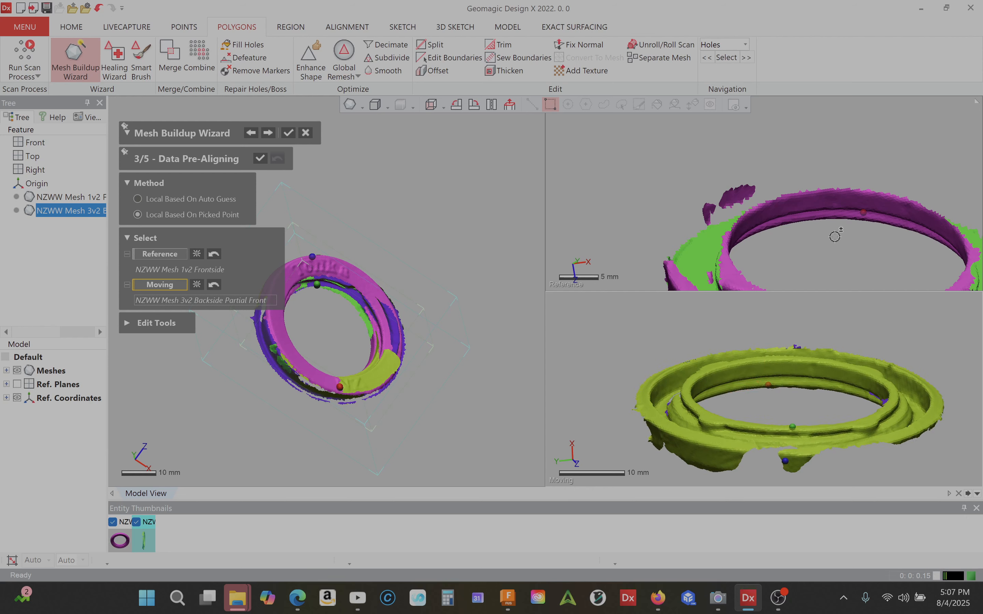
right_drag(833, 235, 859, 222)
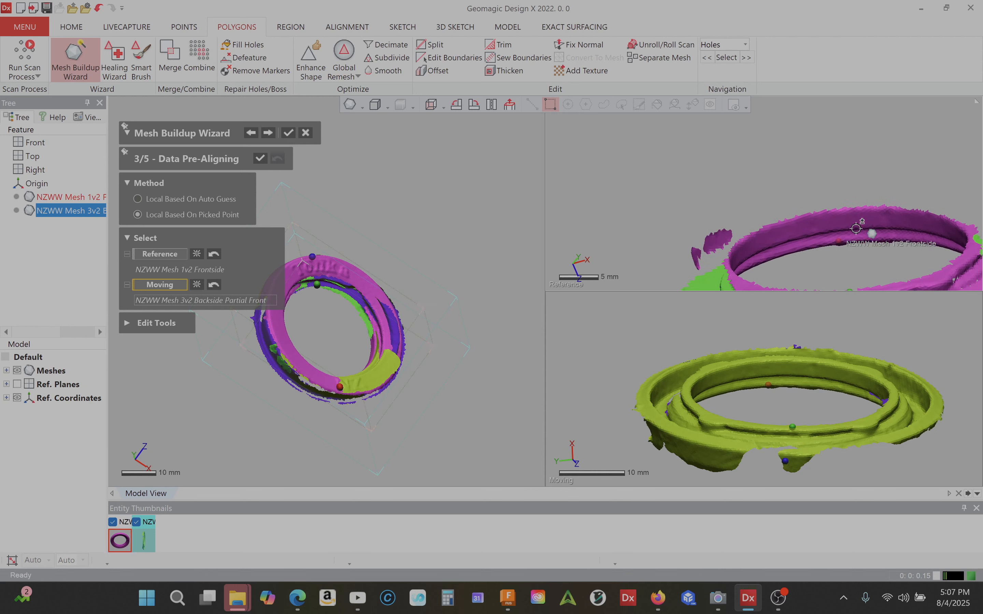
click(887, 213)
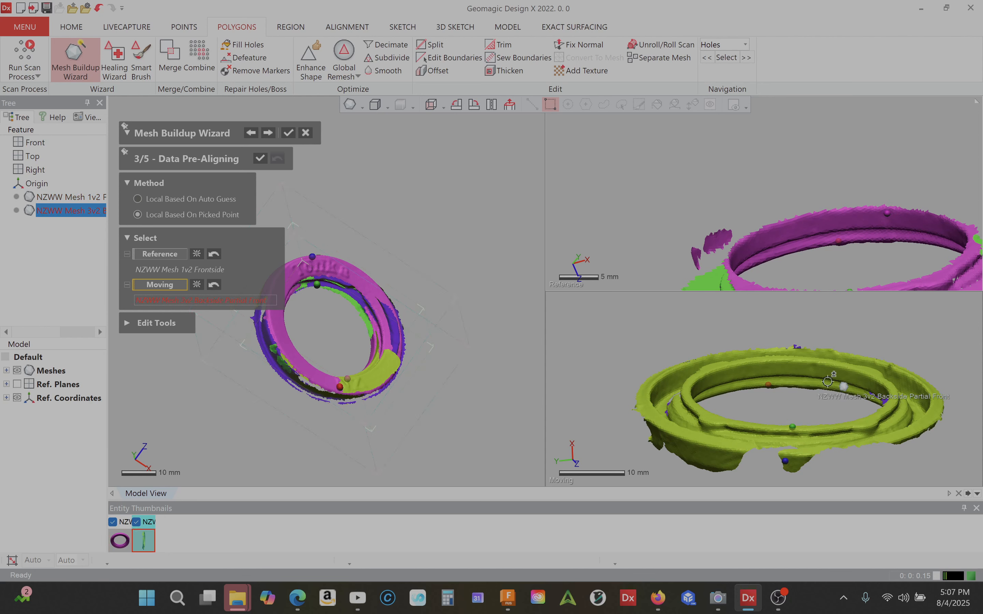
click(814, 366)
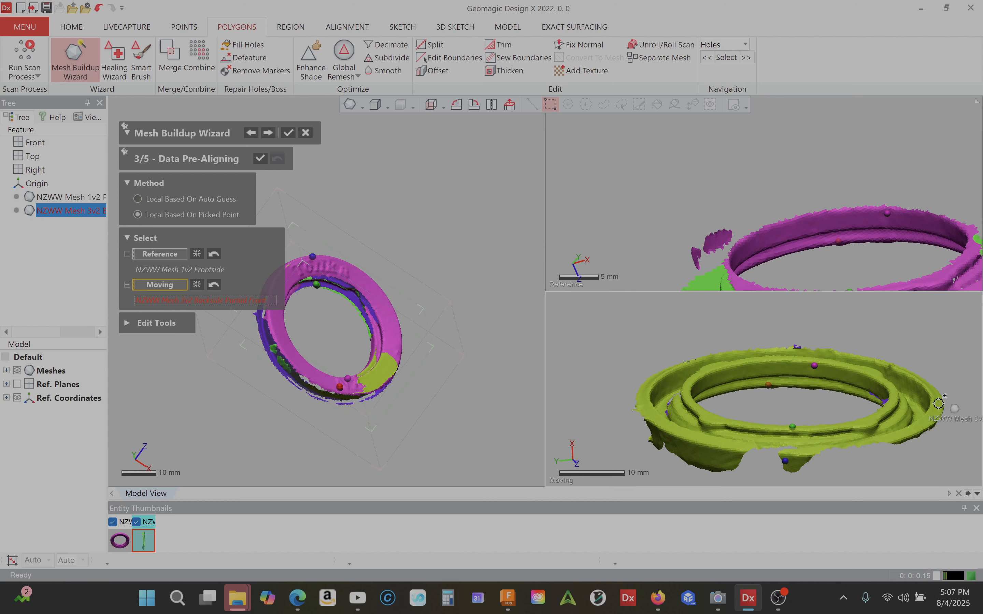
Apply the picked-point pre-alignment of the frontside and backside ring scans and advance to the Best-Fit Aligning stage.
right_drag(365, 208, 479, 134)
right_drag(419, 251, 510, 202)
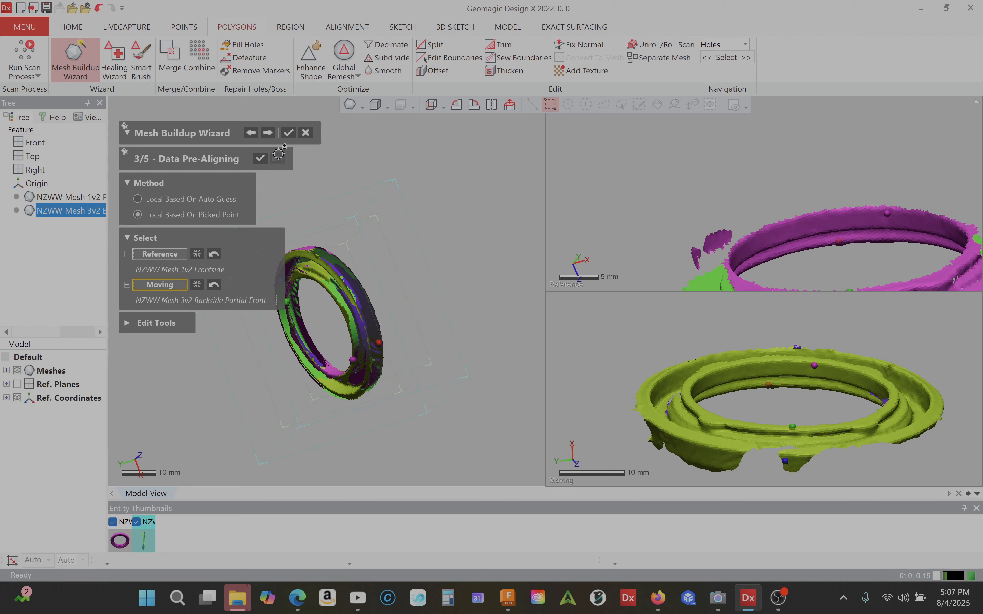
click(268, 135)
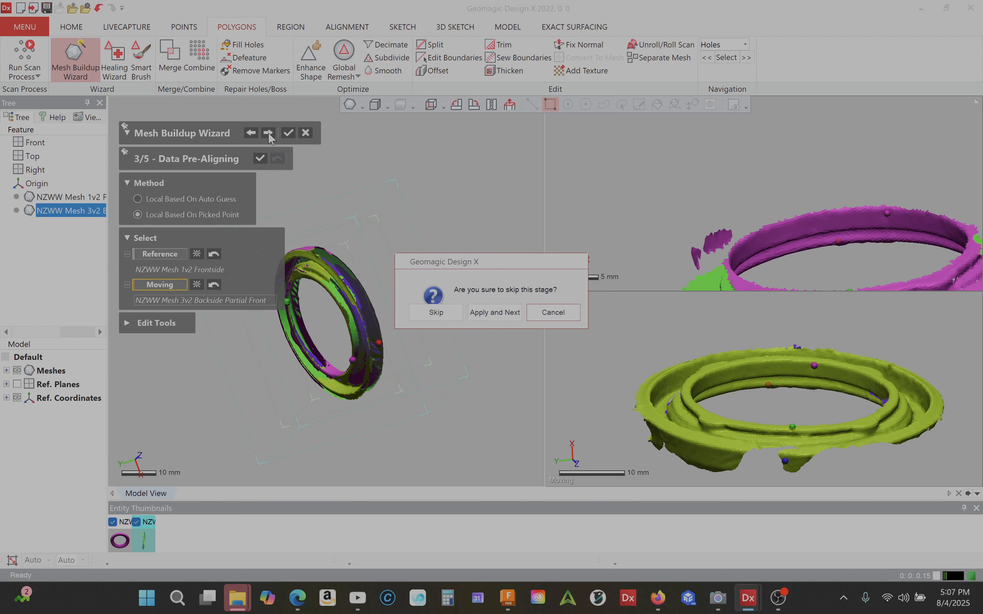
click(494, 312)
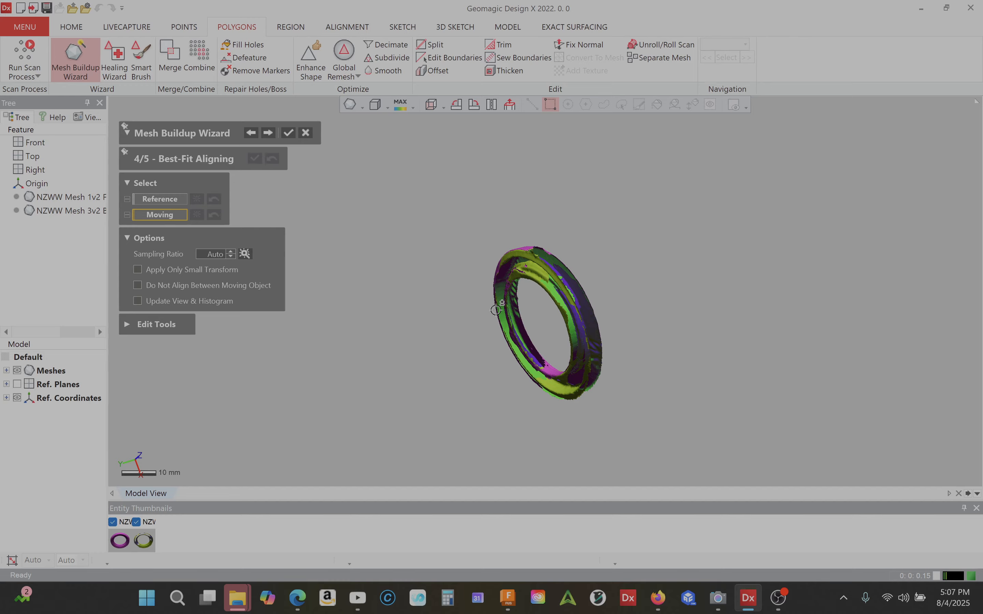
Examine how the overlaid ring scans fit together on the backside ridges, outer edge, inner rim and lettered front face.
scroll(575, 334, down, 2)
scroll(574, 330, up, 6)
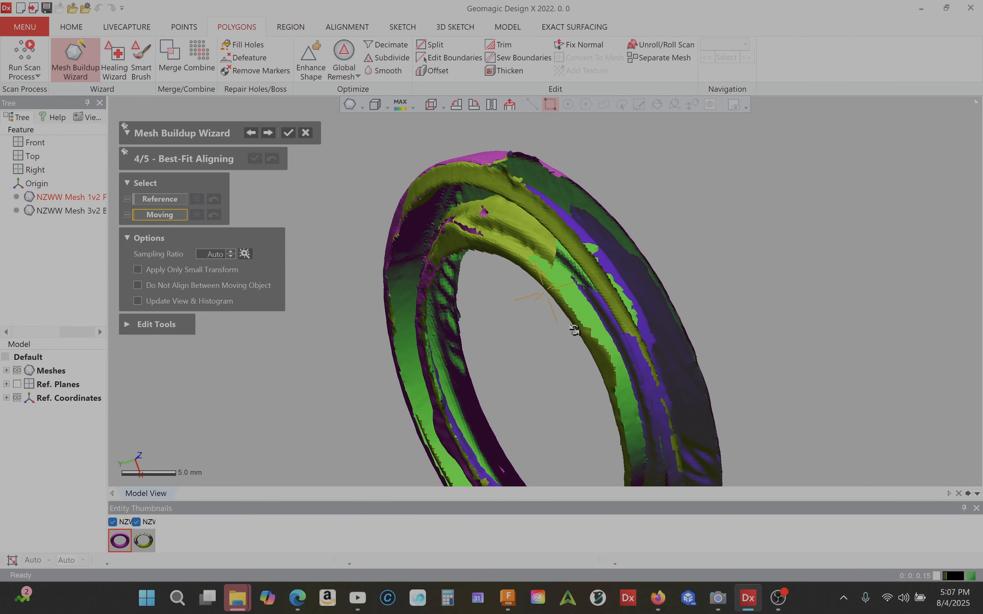
right_drag(773, 203, 892, 136)
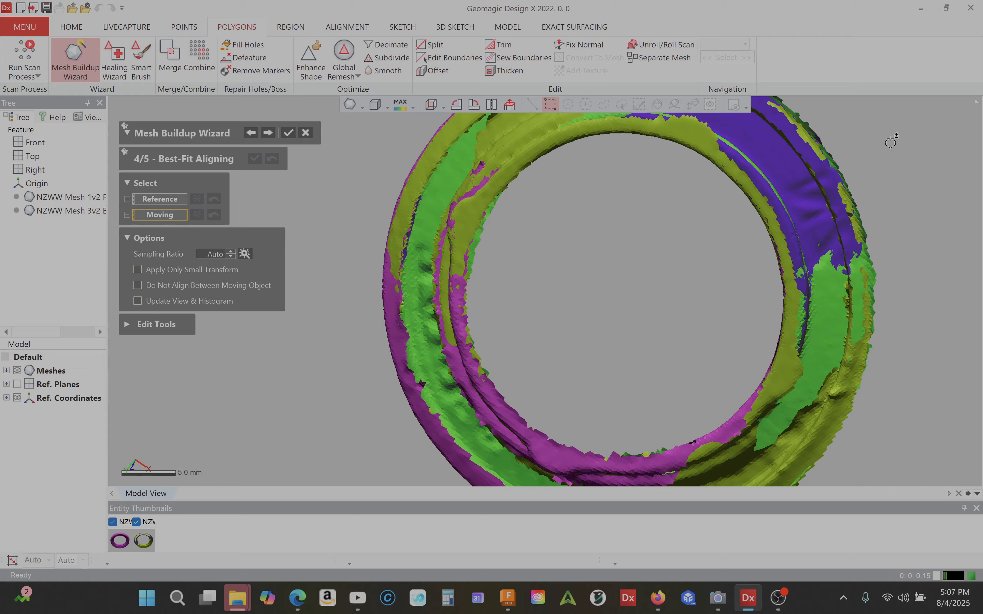
right_drag(485, 431, 682, 184)
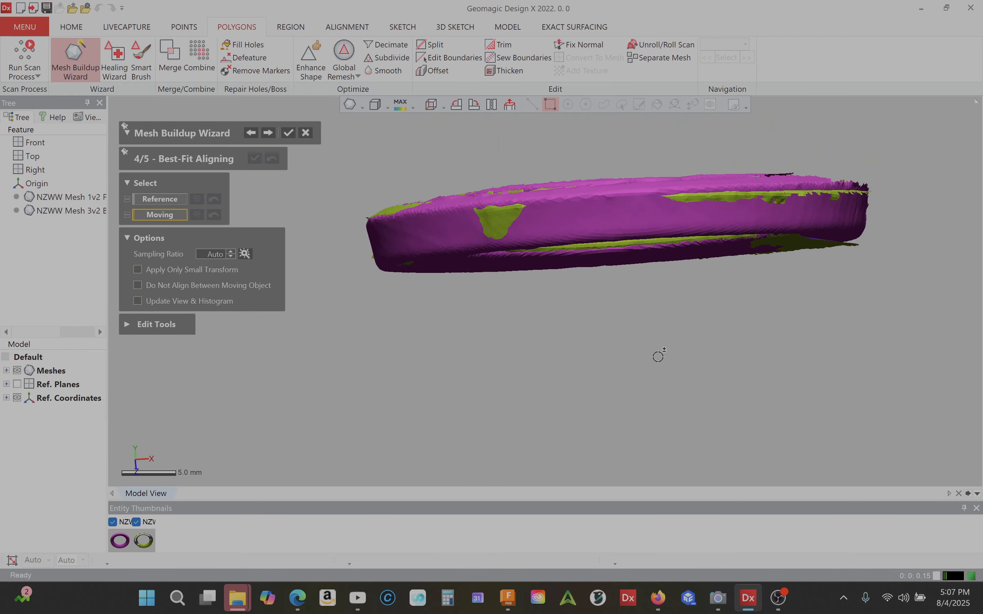
right_drag(658, 356, 732, 291)
right_drag(291, 347, 790, 134)
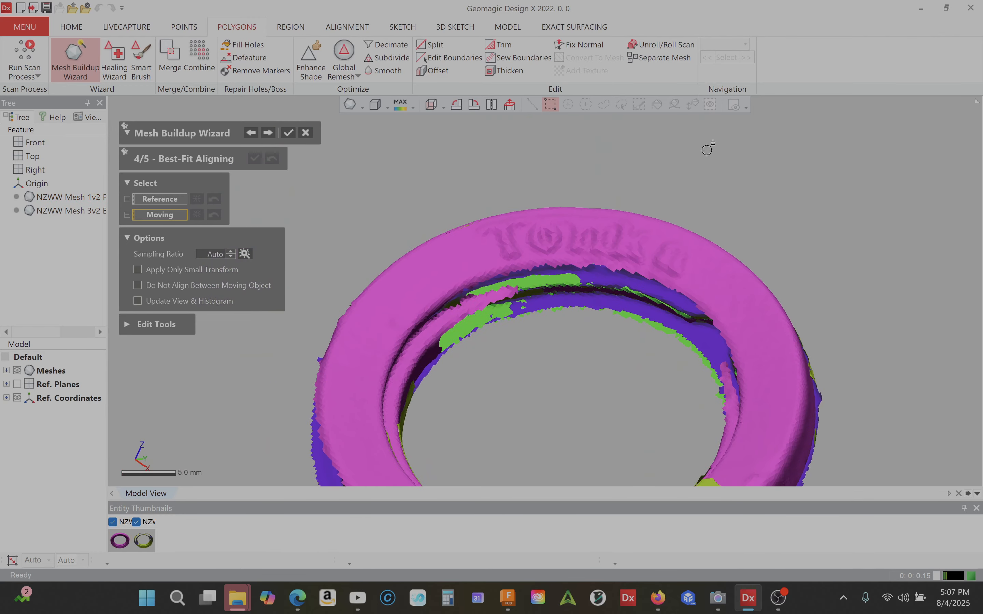
right_drag(707, 147, 569, 162)
scroll(570, 160, down, 5)
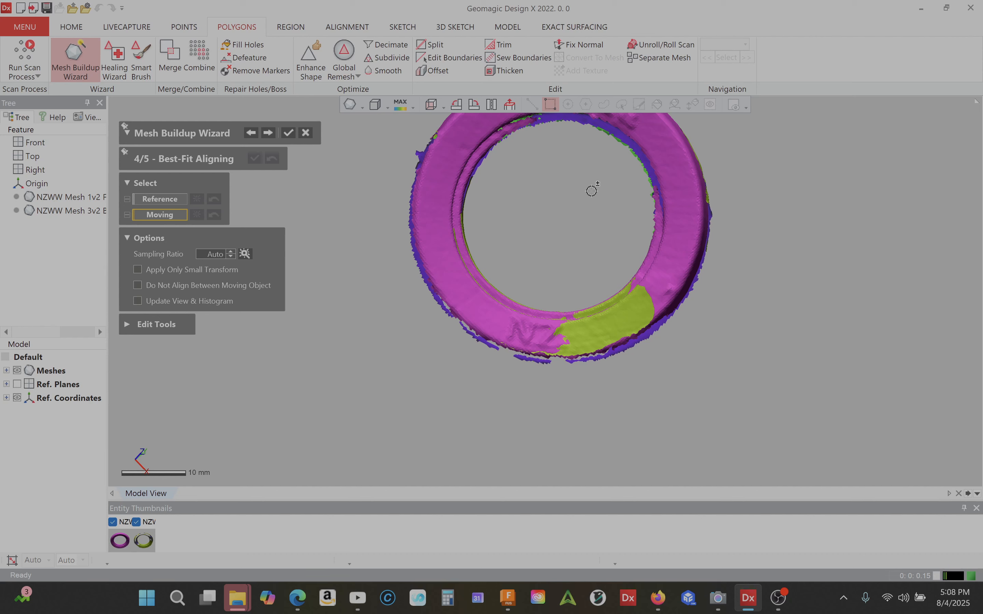
Finish the Mesh Buildup Wizard, applying the remaining Data Merging stage to combine the two ring scans into one mesh.
middle_drag(592, 191, 572, 266)
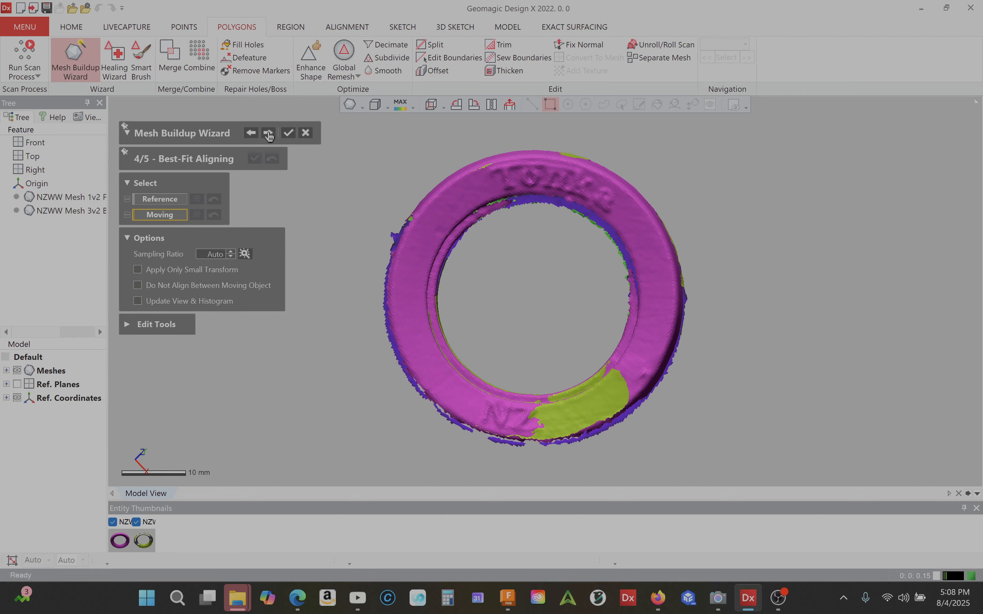
click(289, 134)
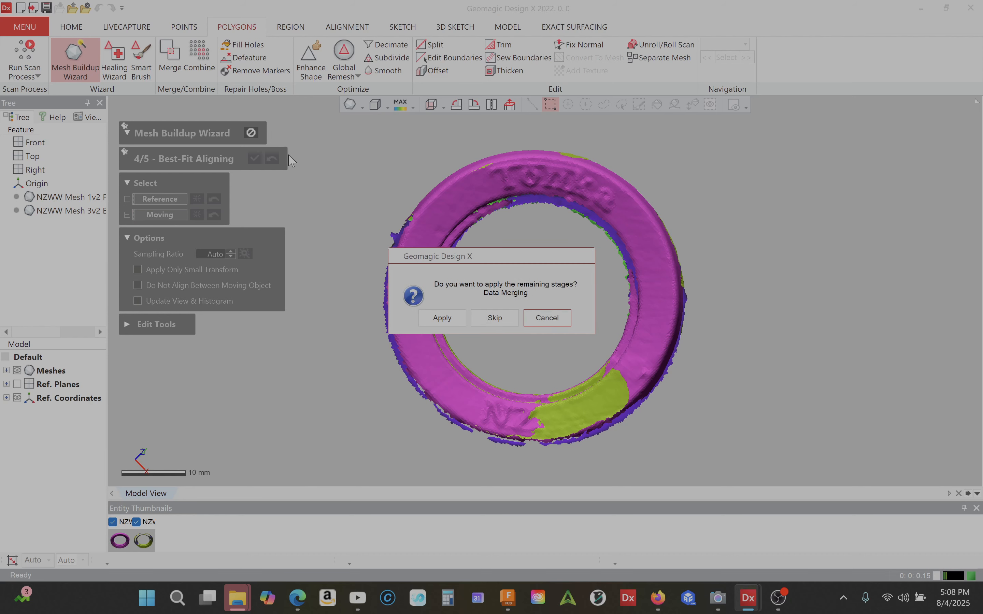
click(442, 319)
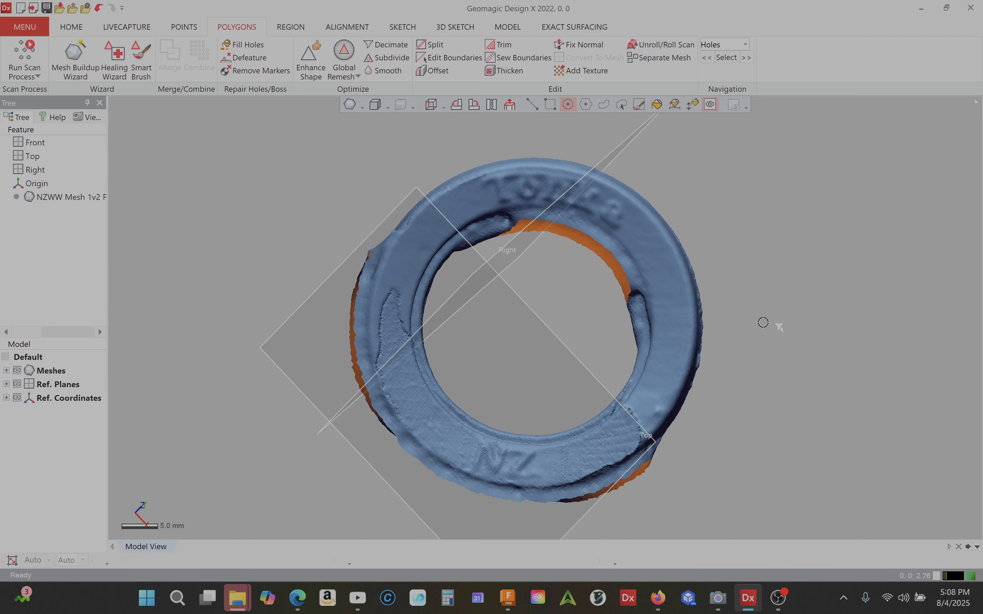
right_drag(780, 327, 772, 257)
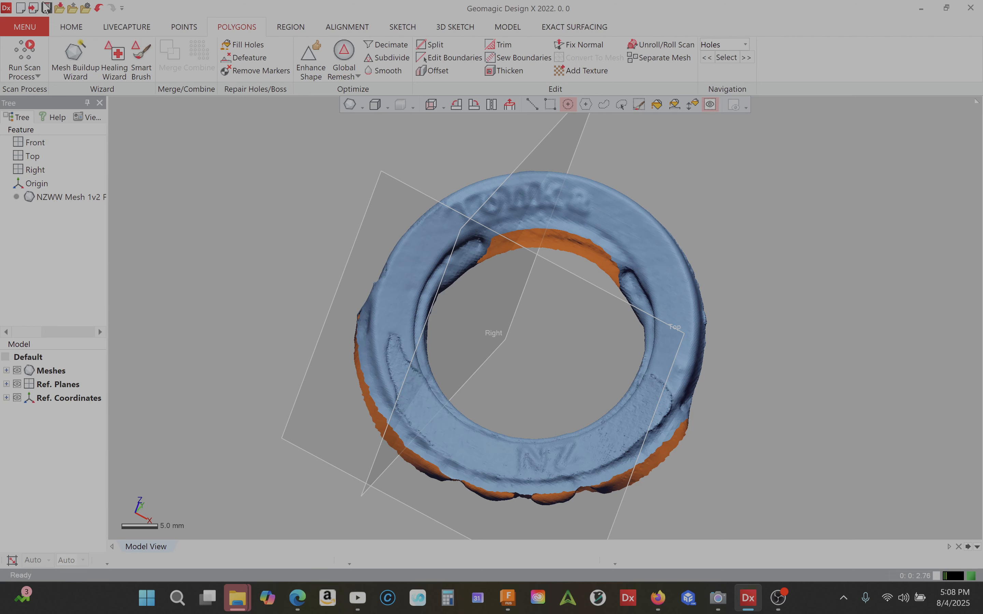
click(47, 7)
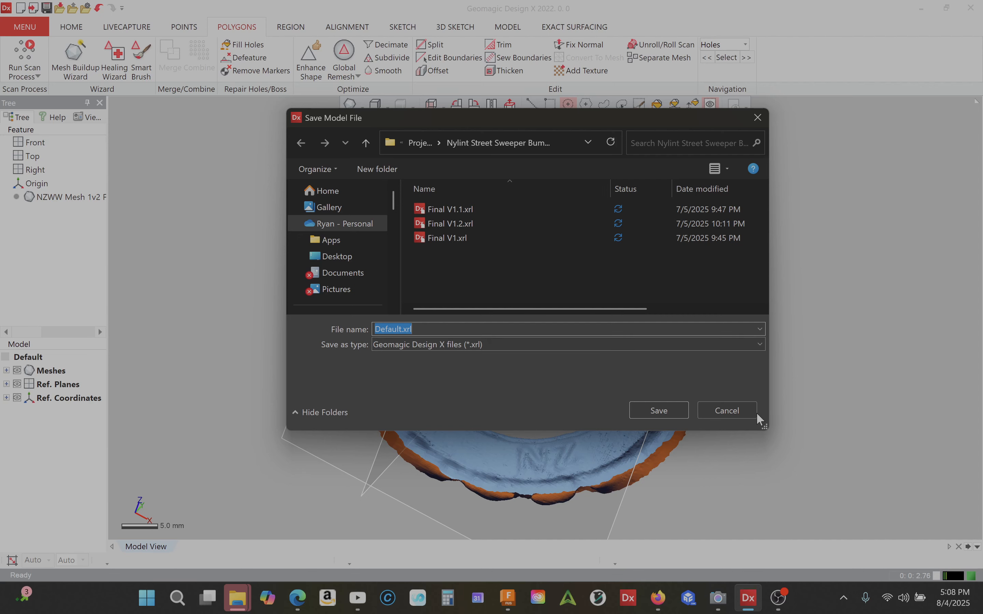
click(731, 412)
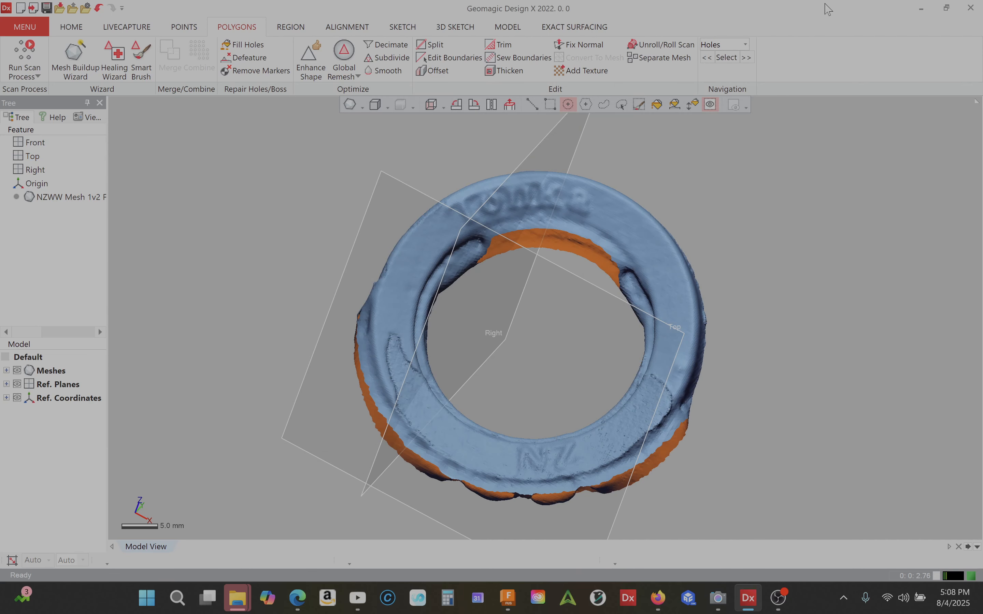
click(788, 602)
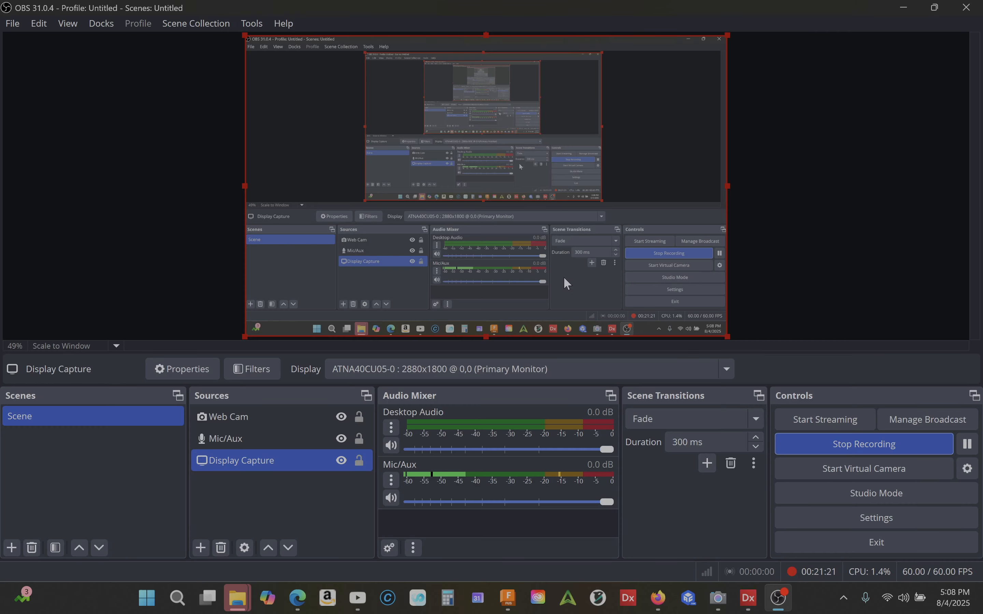